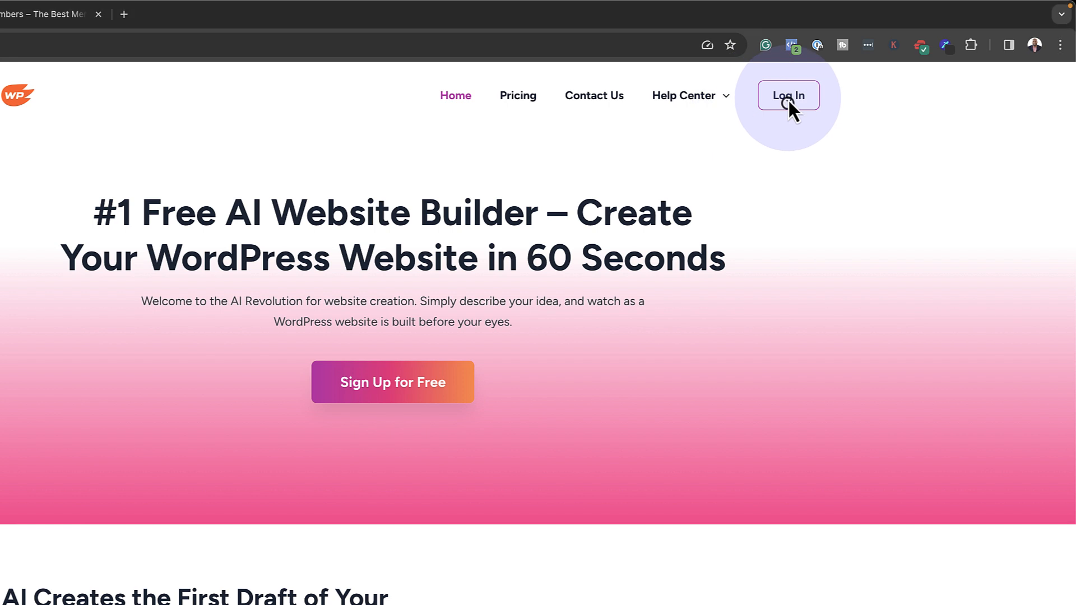
# - Log in to ZipWP, create a blank website labelled "mak Membership" without multisite, and open its WordPress dashboard
pyautogui.click(789, 95)
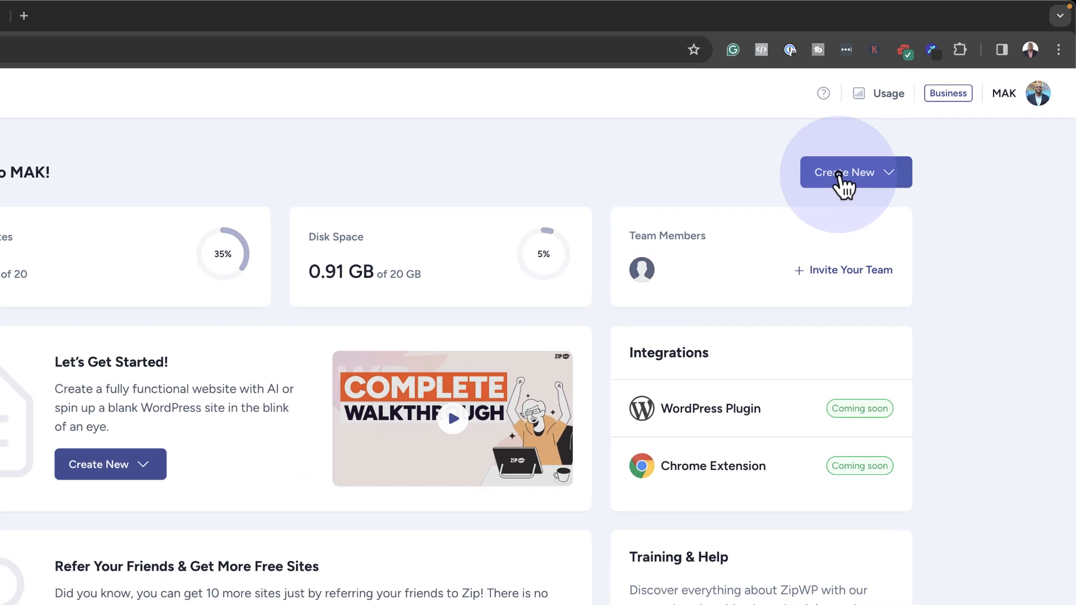
pyautogui.click(989, 89)
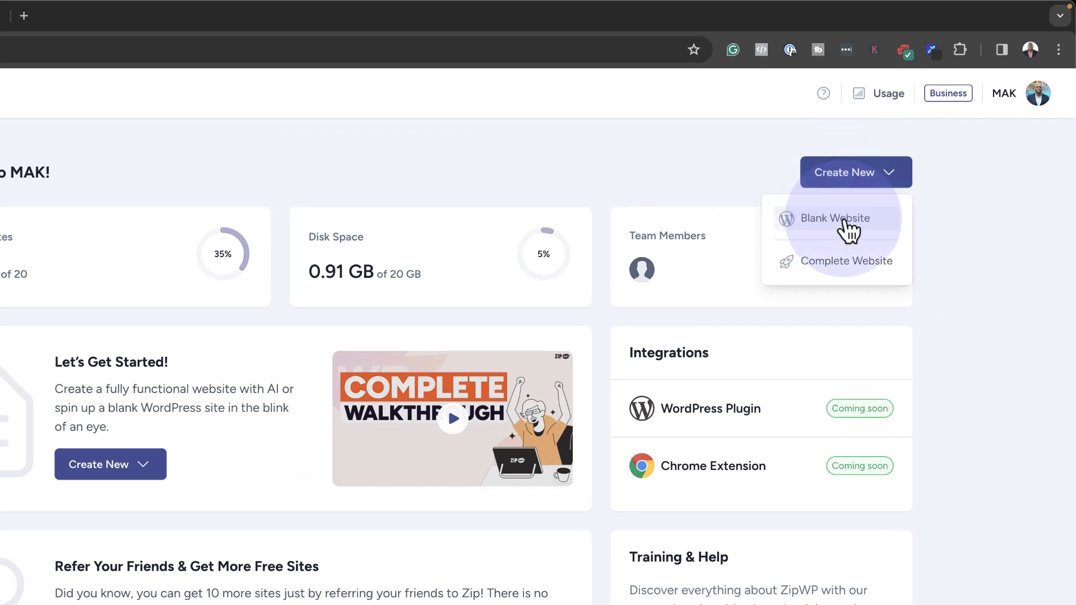
pyautogui.click(843, 220)
pyautogui.click(730, 272)
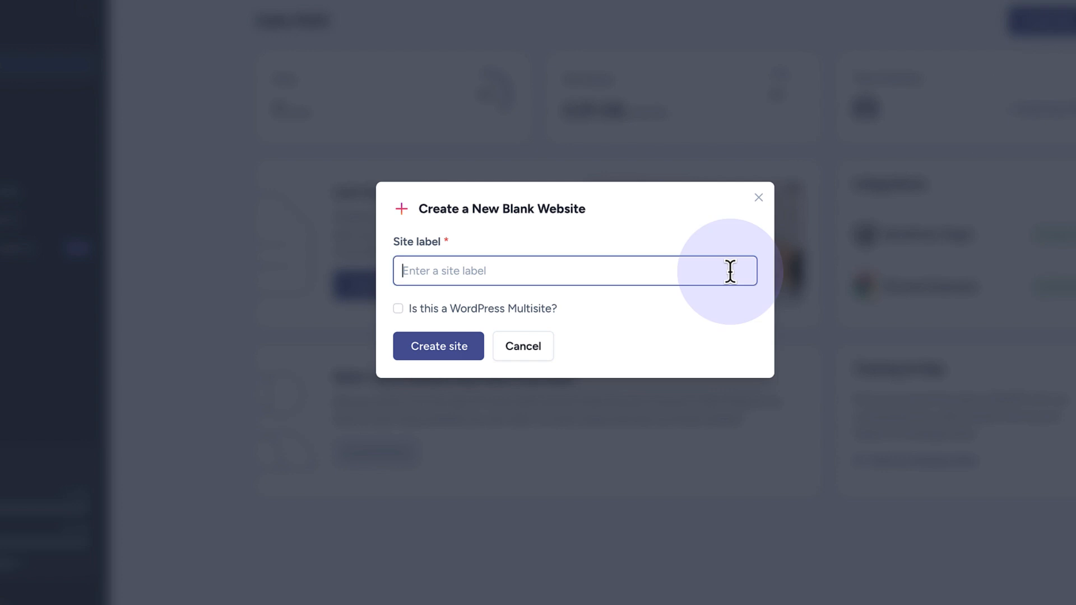
pyautogui.write('mak Membership')
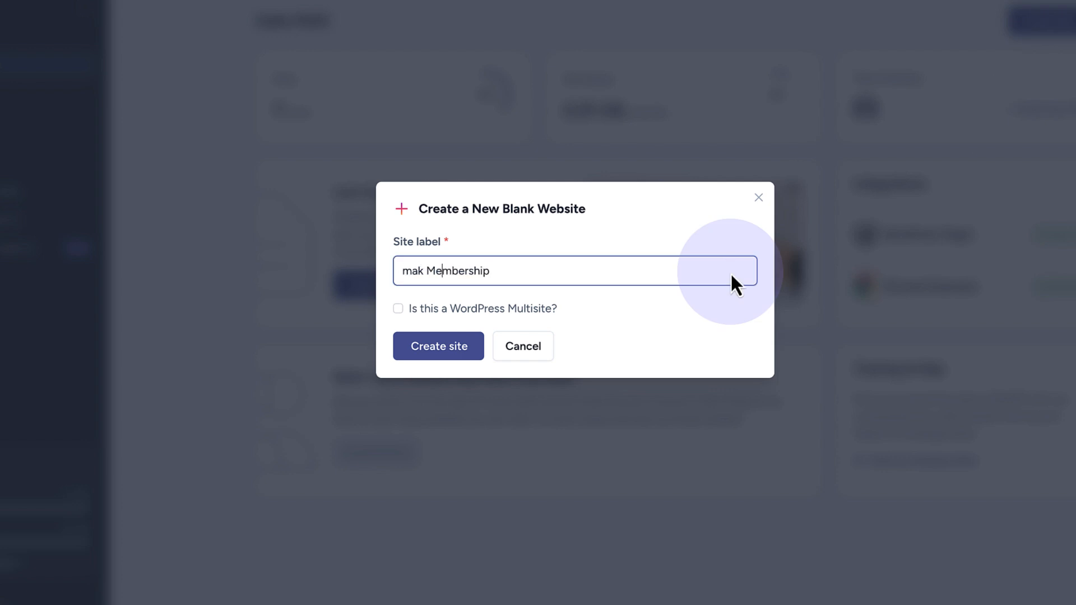
pyautogui.click(464, 351)
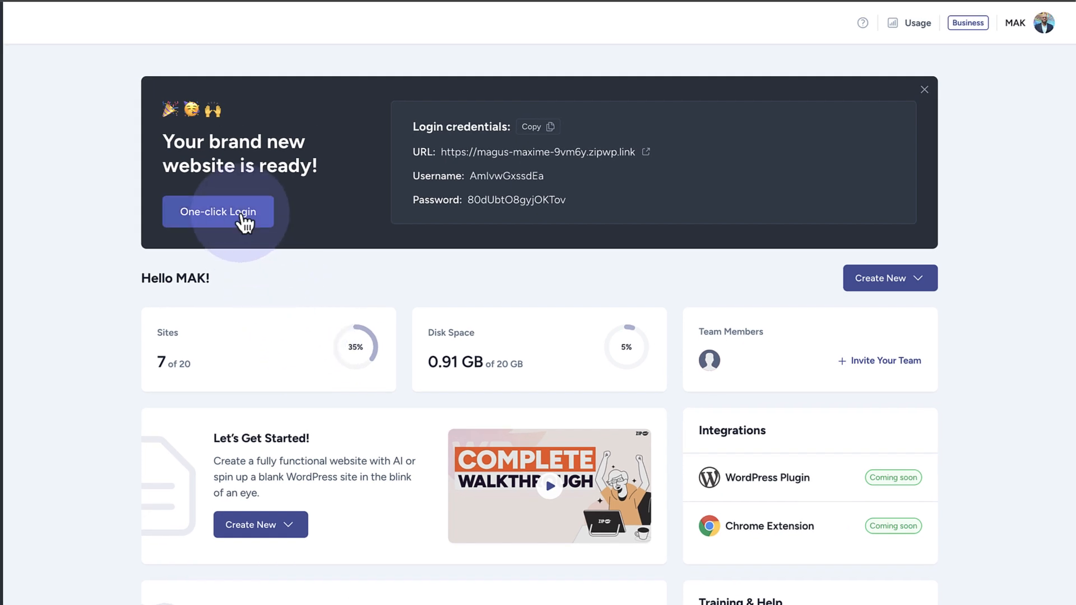
pyautogui.click(245, 223)
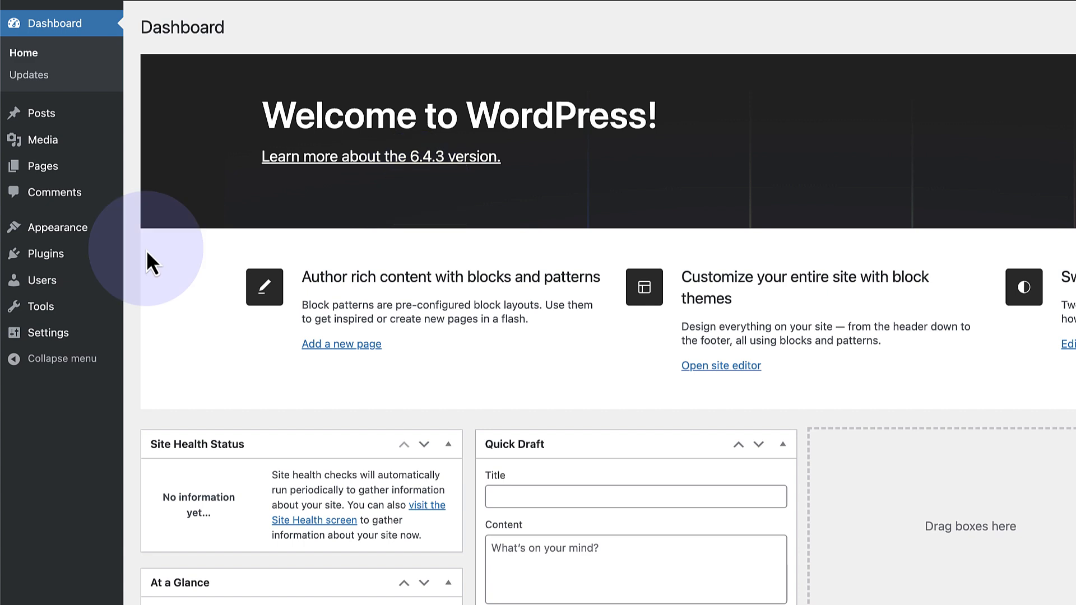
# - Search the plugin directory for "spectra", then install and activate the Spectra – WordPress Gutenberg Blocks plugin
pyautogui.moveTo(67, 251)
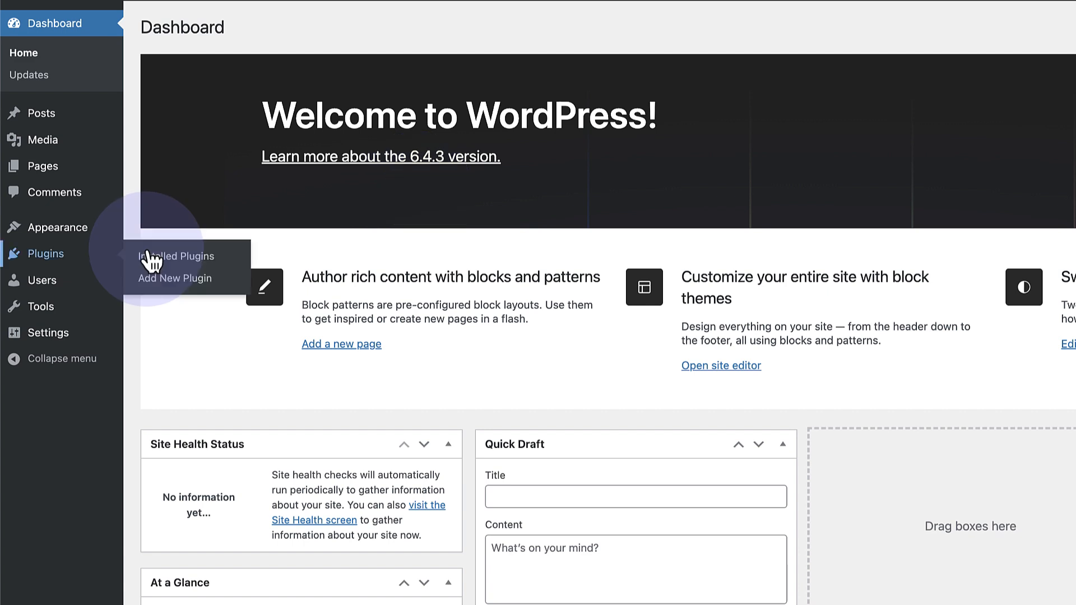
pyautogui.click(168, 280)
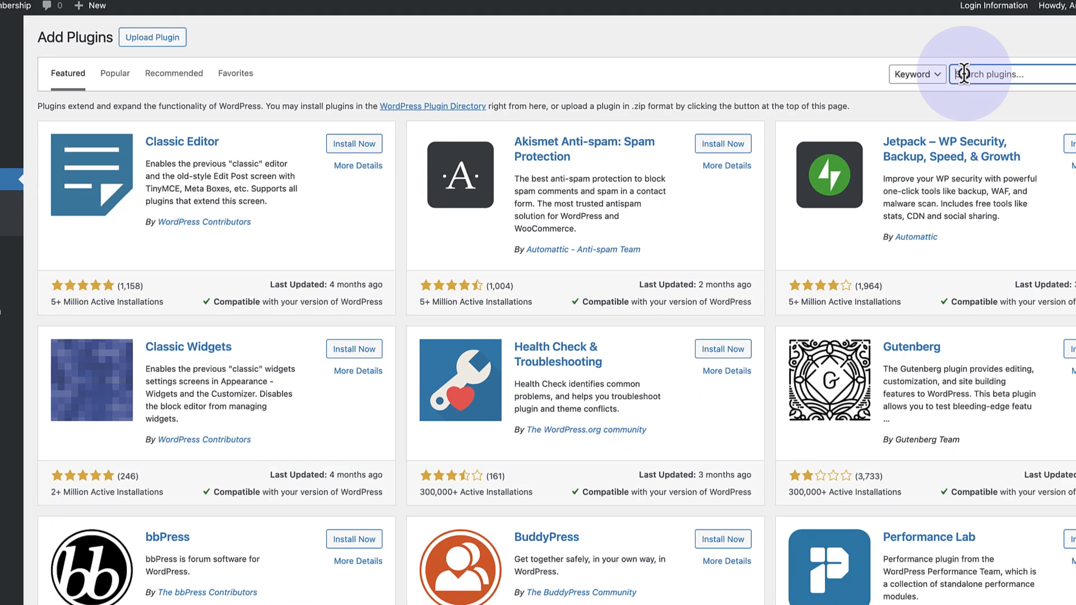
pyautogui.click(899, 75)
pyautogui.write('spectra')
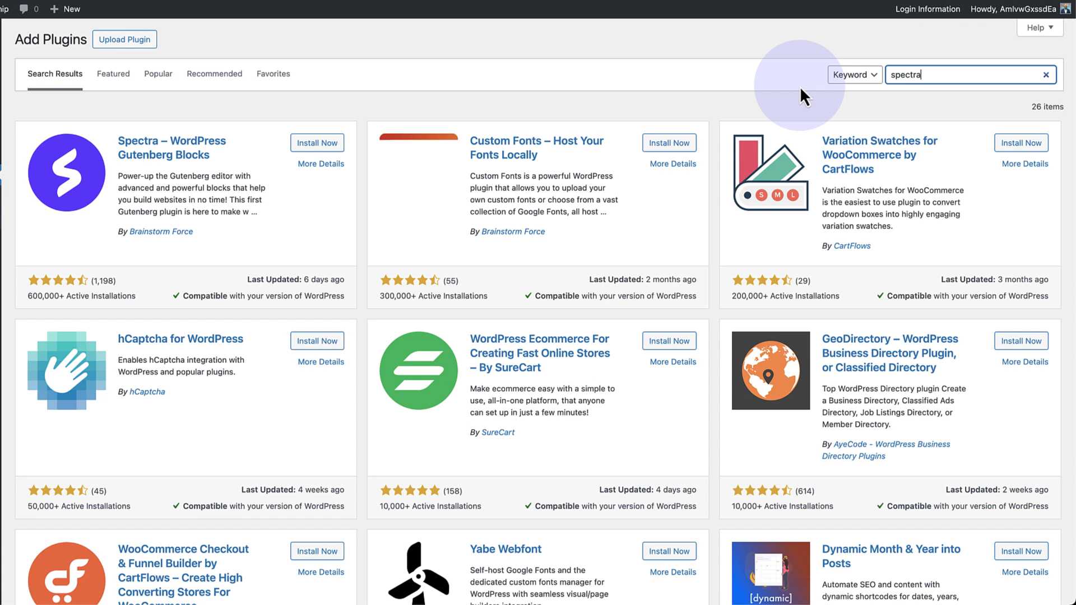
pyautogui.click(313, 143)
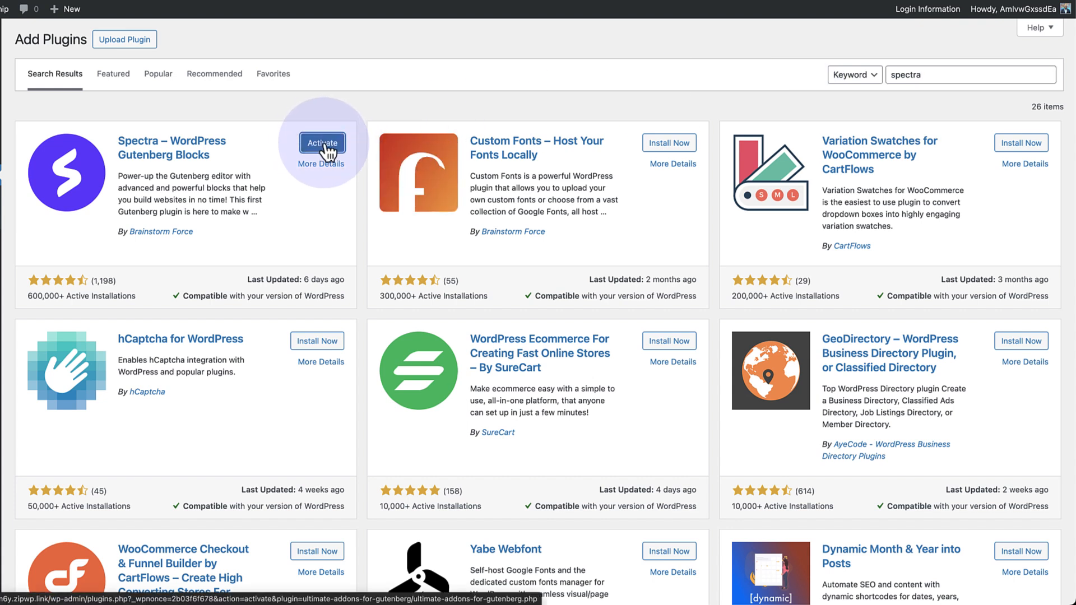
pyautogui.click(326, 144)
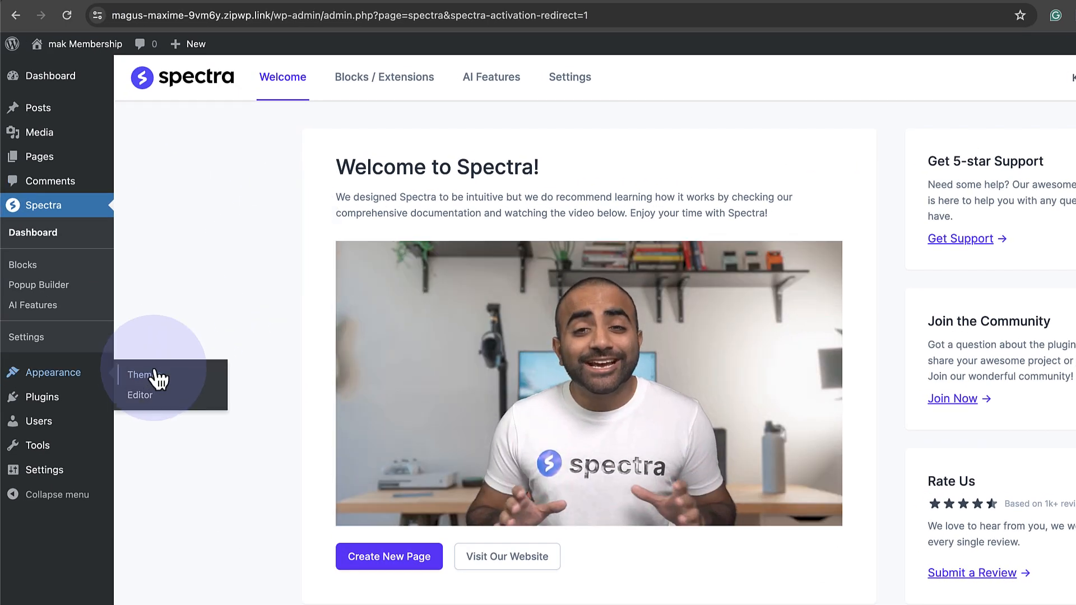
# - Add the Astra theme to the site and activate it
pyautogui.click(153, 382)
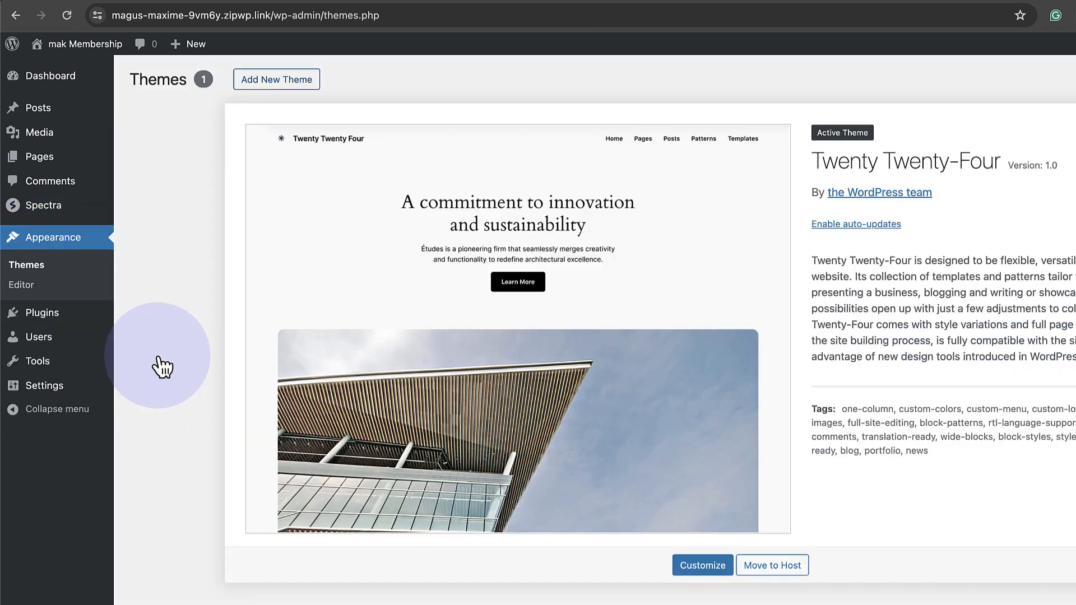
pyautogui.click(296, 81)
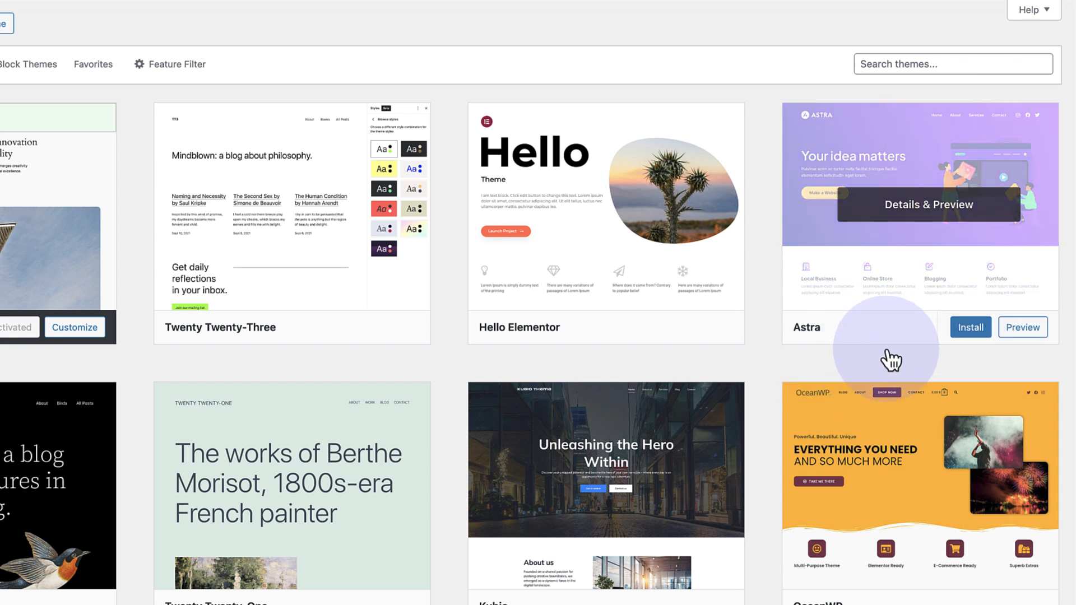
pyautogui.click(965, 330)
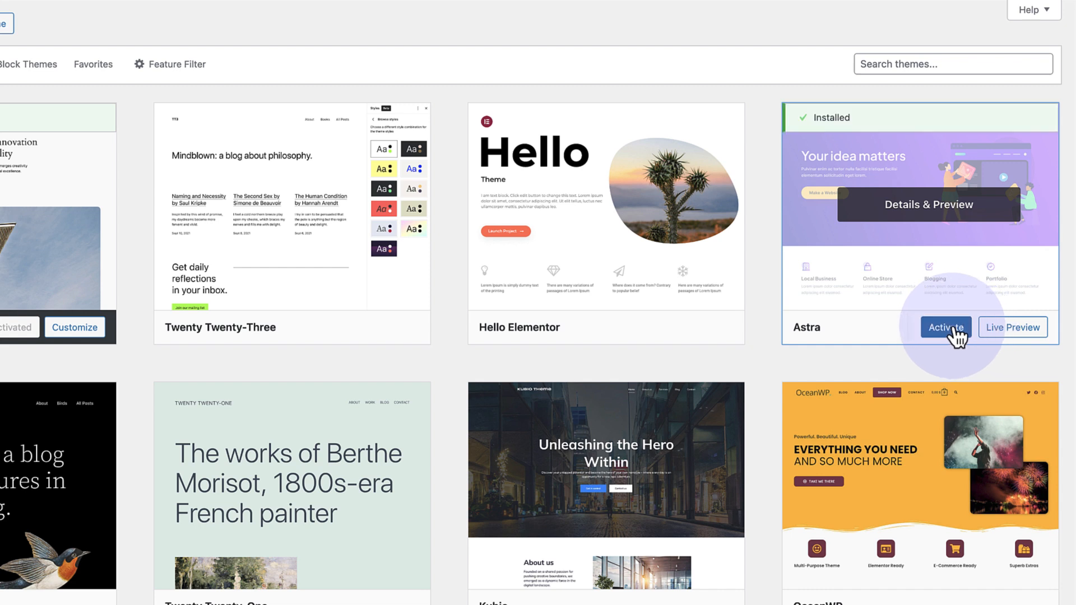
pyautogui.click(952, 328)
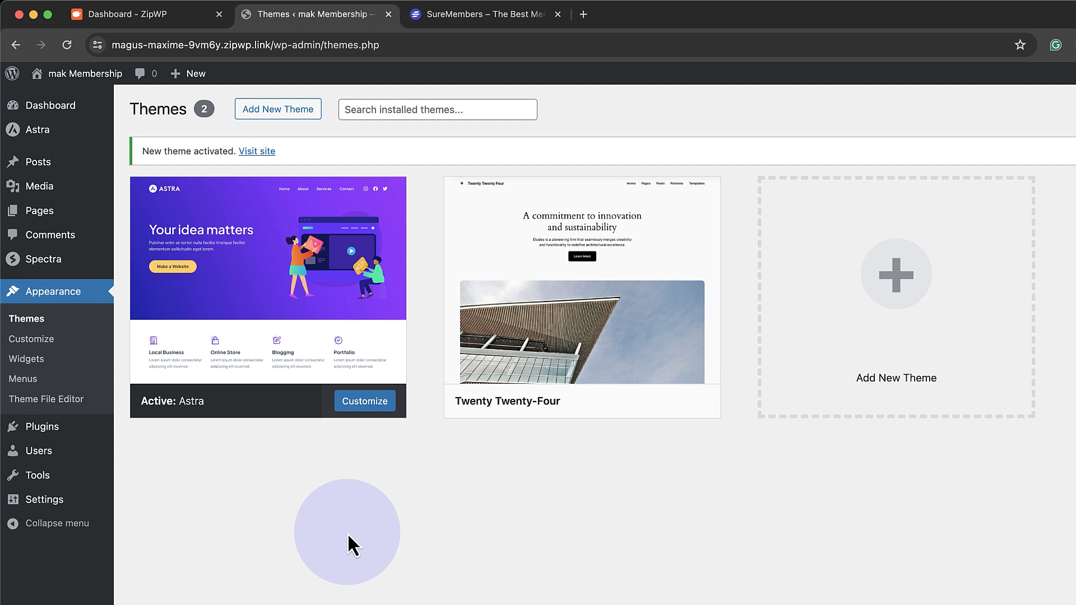
# - Switch to the SureMembers account page and copy the licence key from the licence details
pyautogui.click(483, 15)
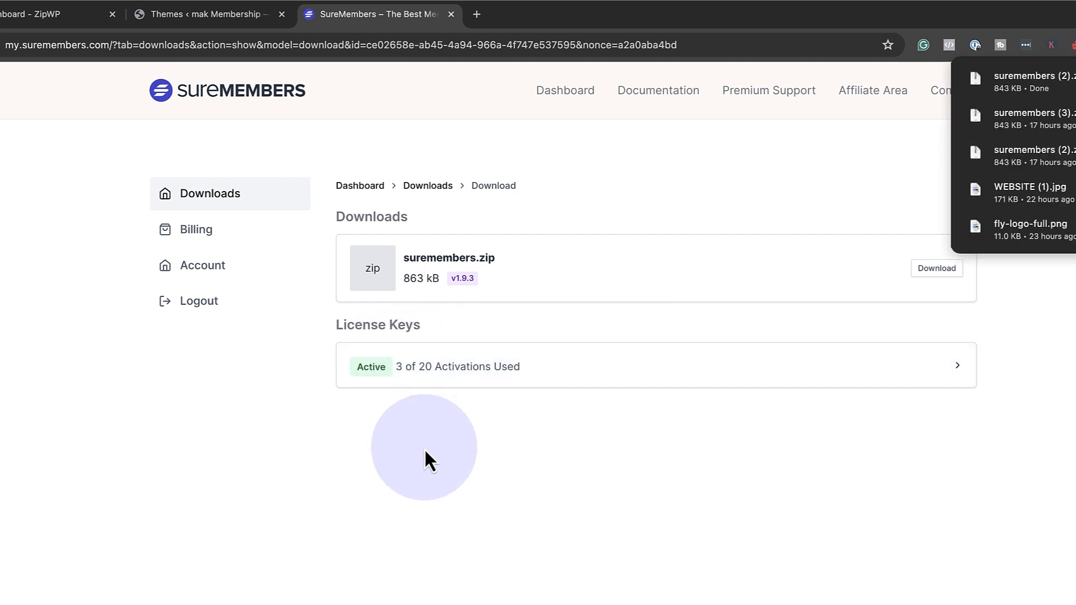
pyautogui.click(656, 374)
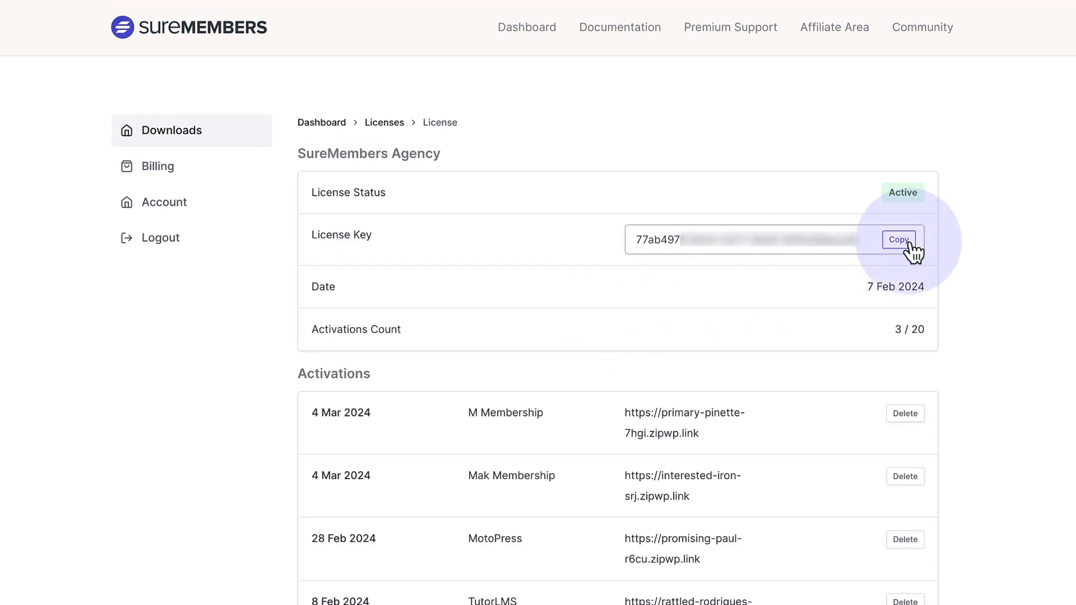
pyautogui.click(909, 242)
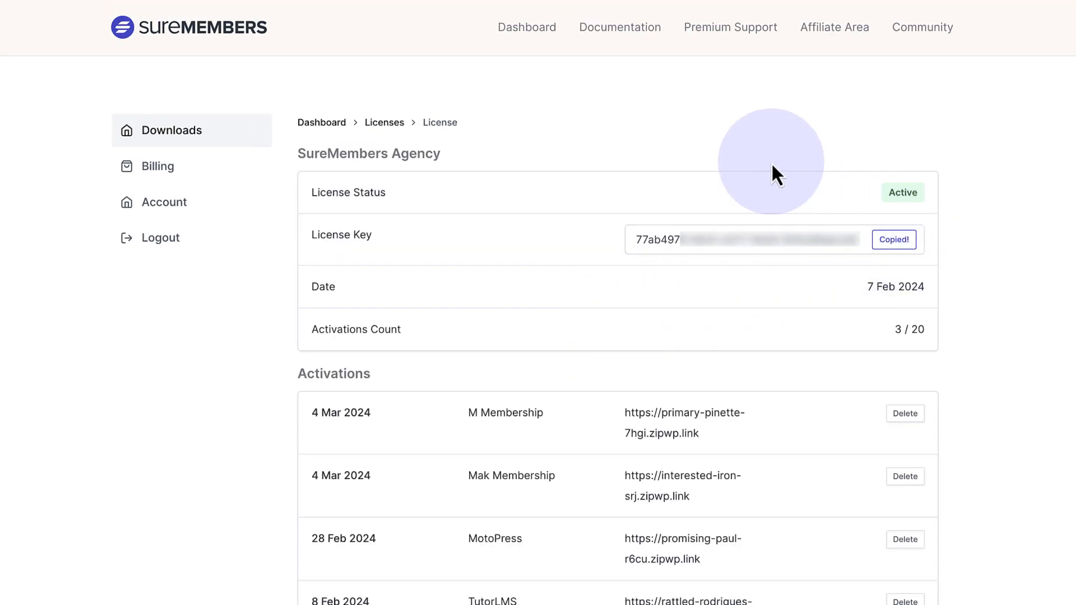
# - Return to the WordPress site, upload suremembers (2).zip as a new plugin, and install and activate it
pyautogui.click(413, 0)
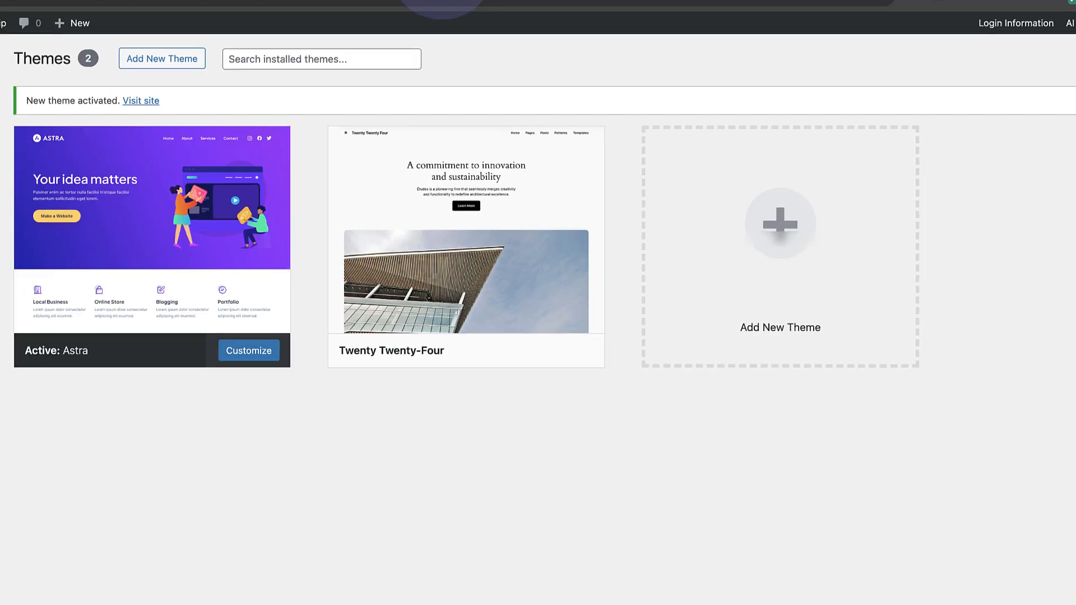
pyautogui.moveTo(90, 417)
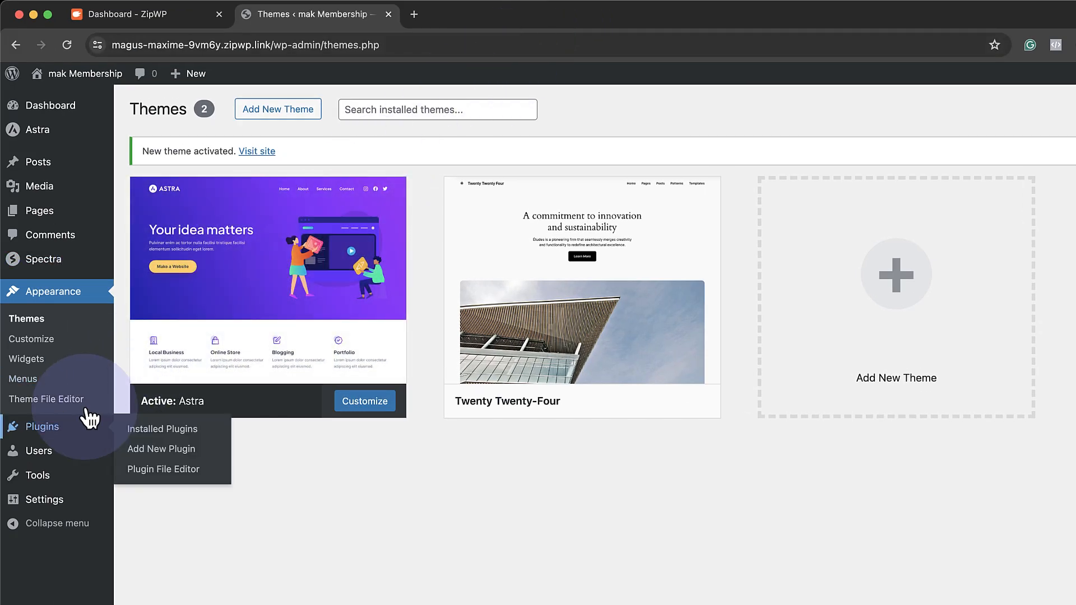
pyautogui.click(172, 449)
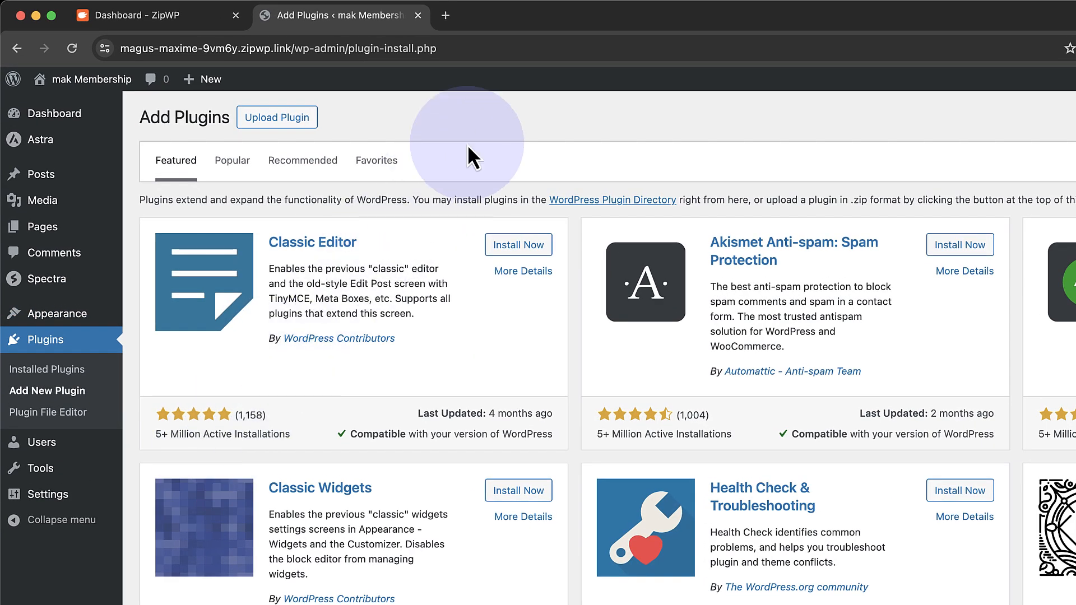
pyautogui.click(275, 123)
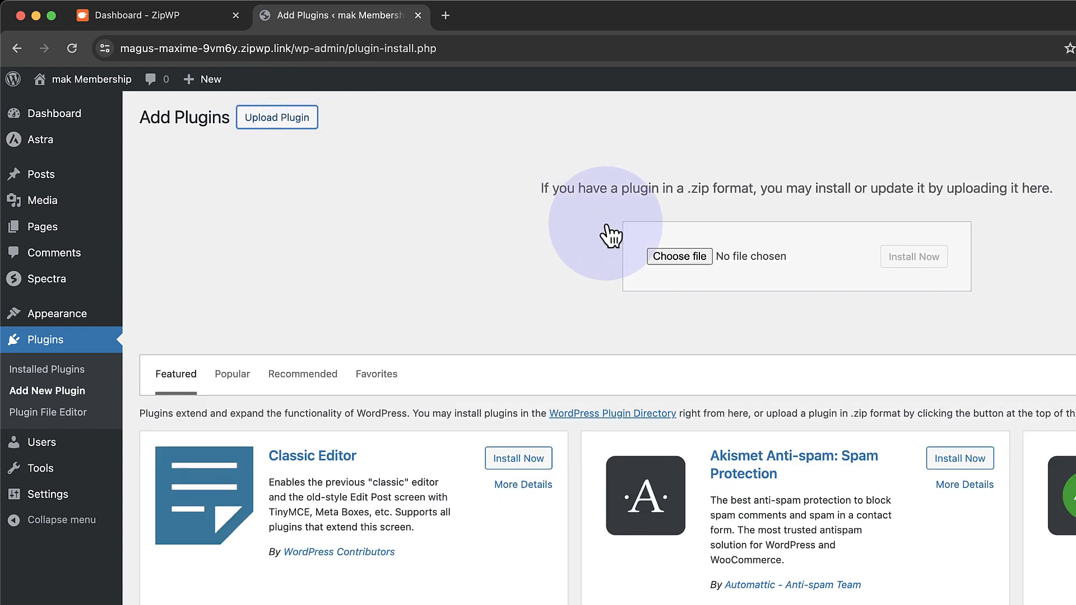
pyautogui.click(693, 255)
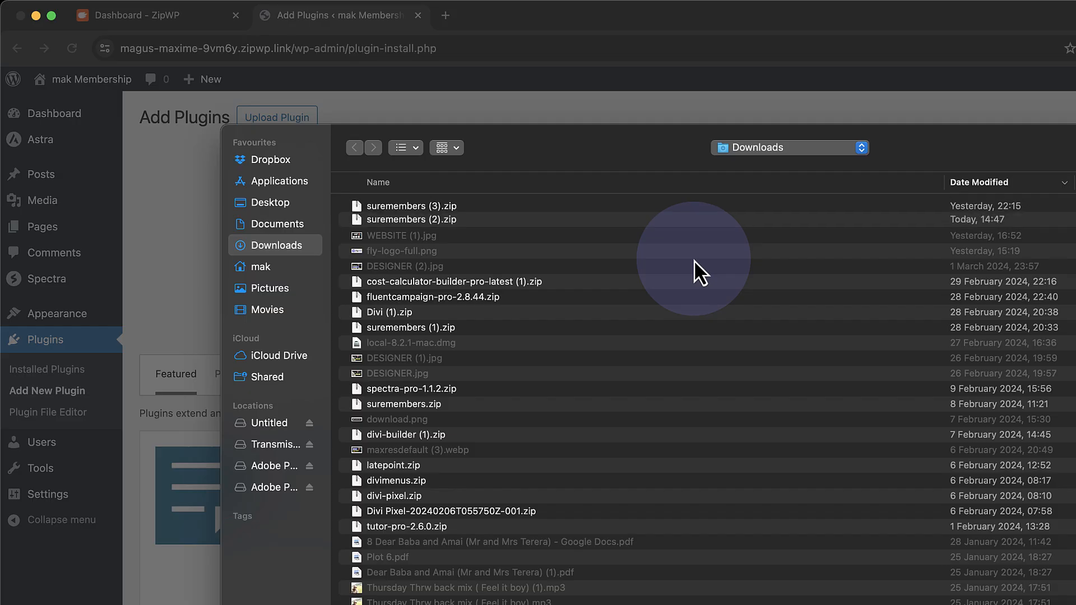
pyautogui.click(466, 205)
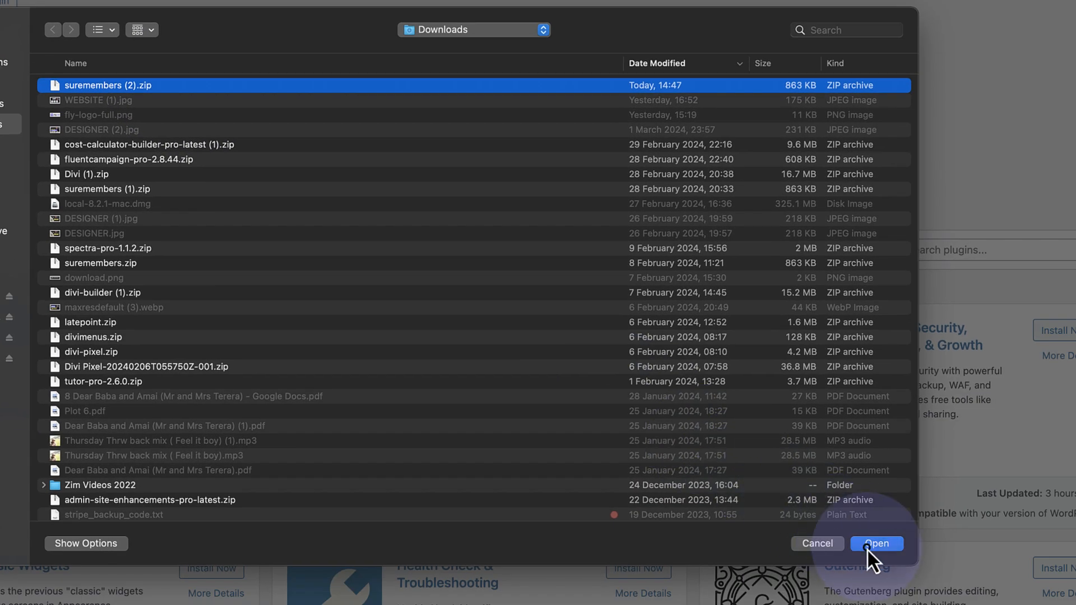
pyautogui.click(866, 544)
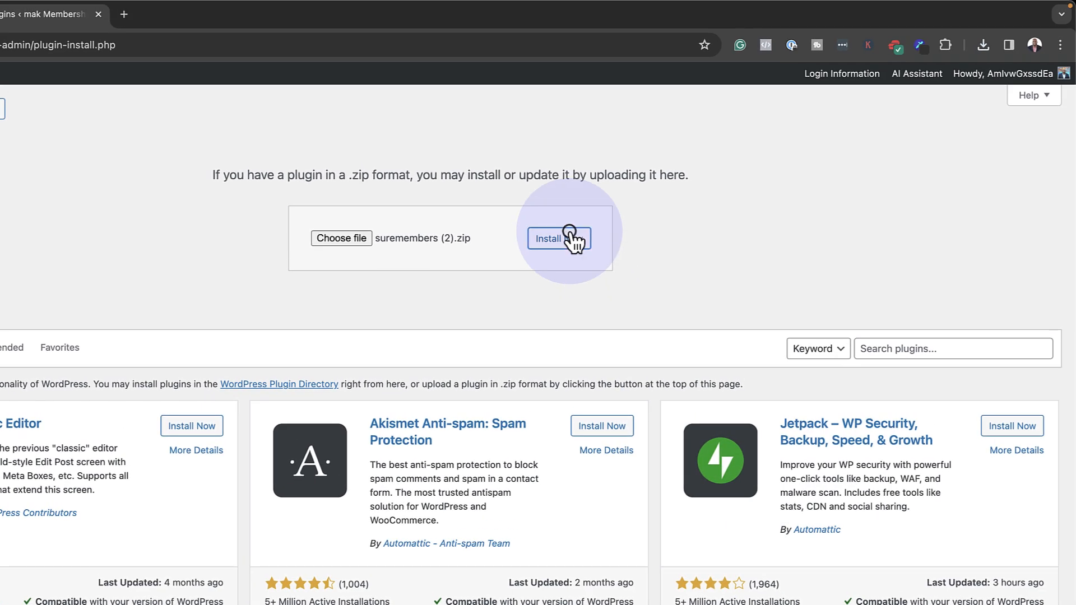
pyautogui.click(561, 238)
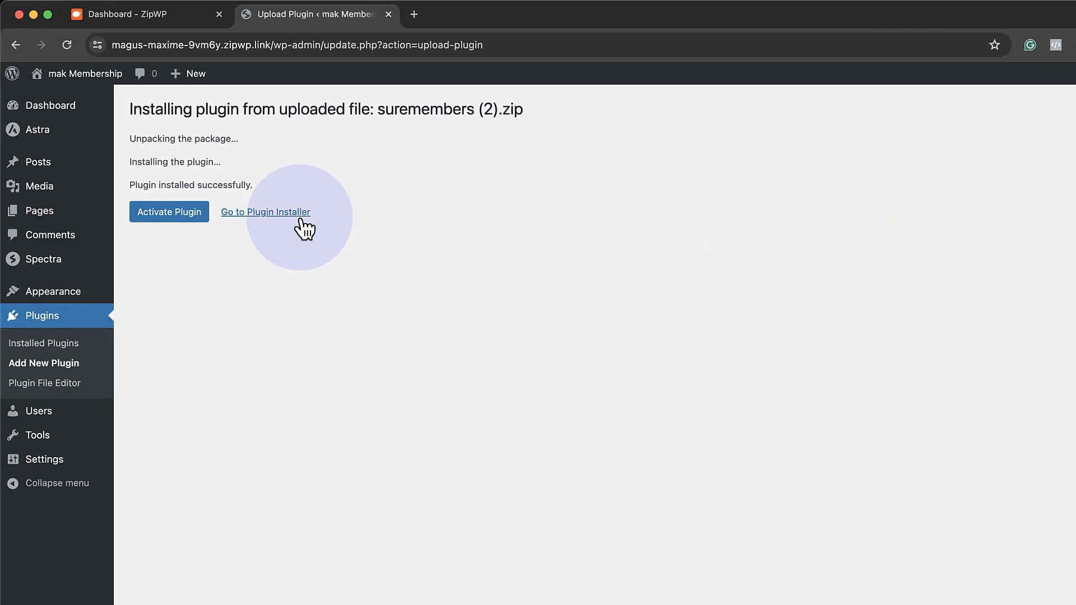
pyautogui.click(193, 218)
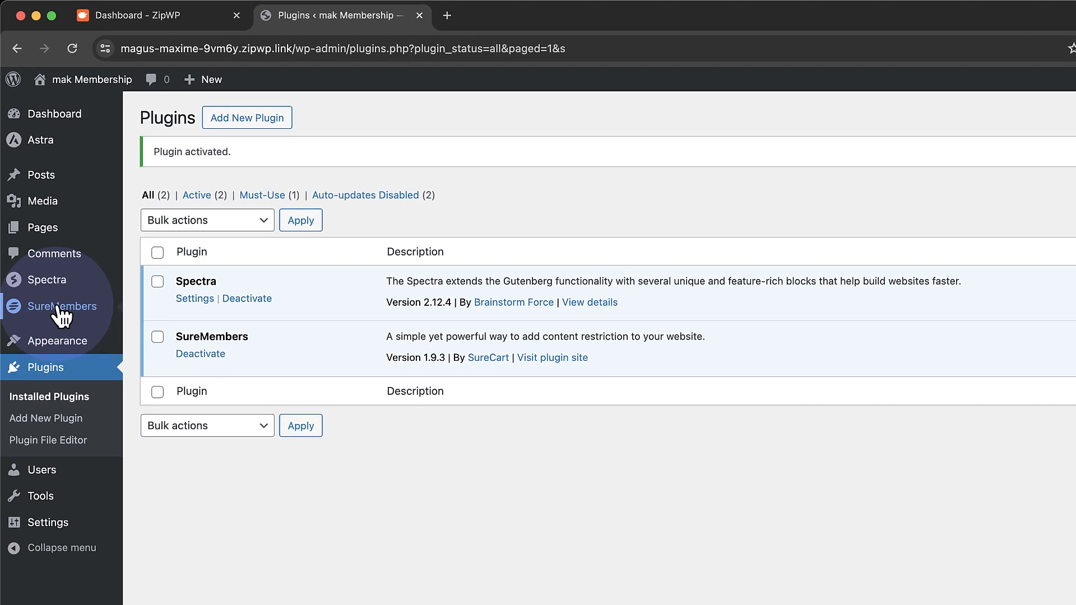
# - Open the SureMembers licensing settings, paste the licence key into the License Key field and activate the licence
pyautogui.click(59, 308)
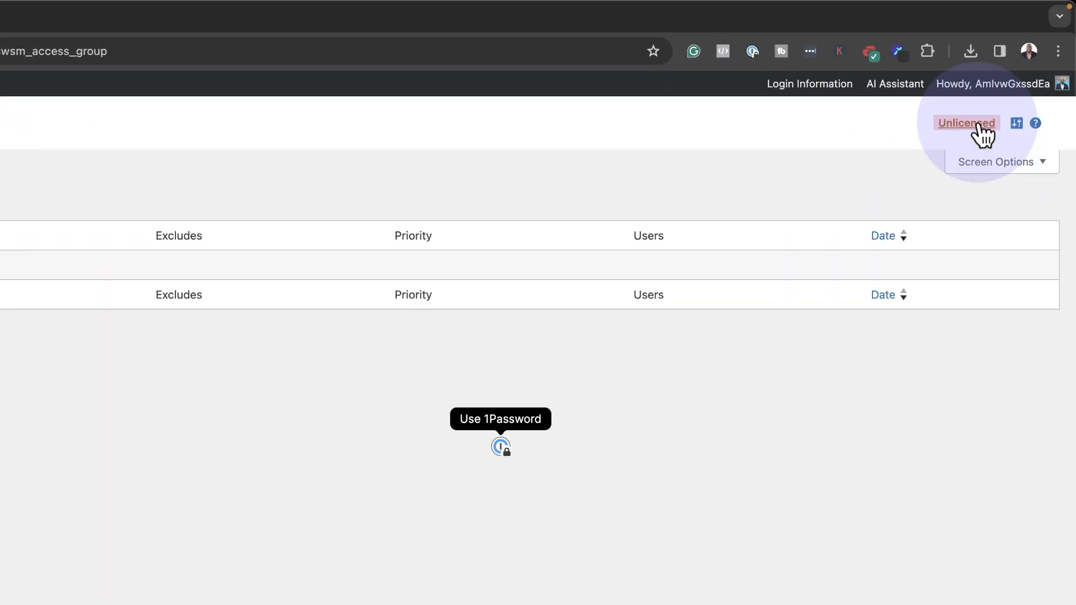
pyautogui.click(977, 125)
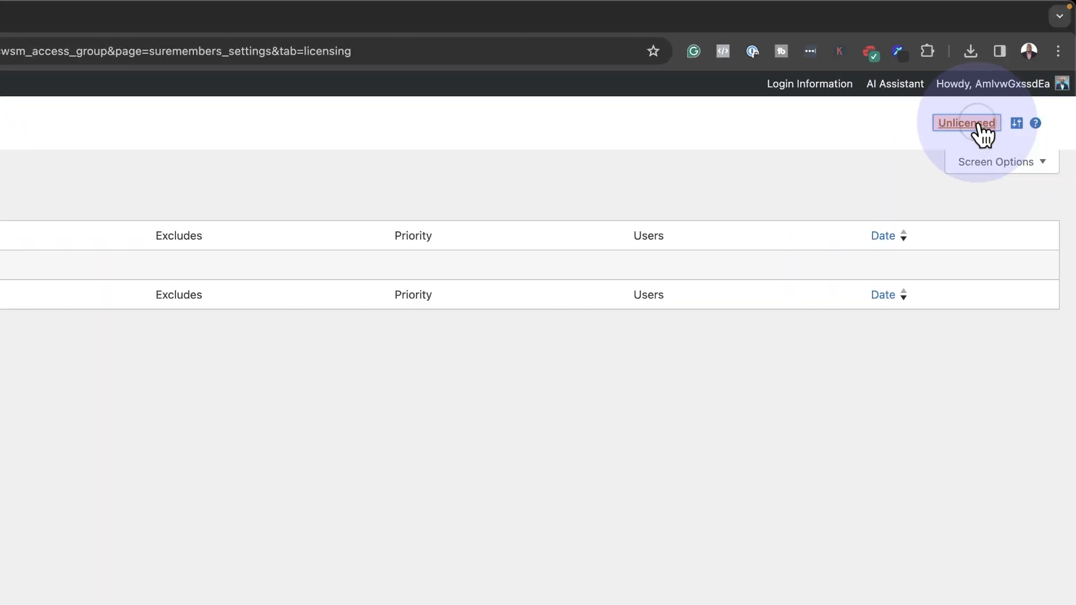
pyautogui.click(276, 297)
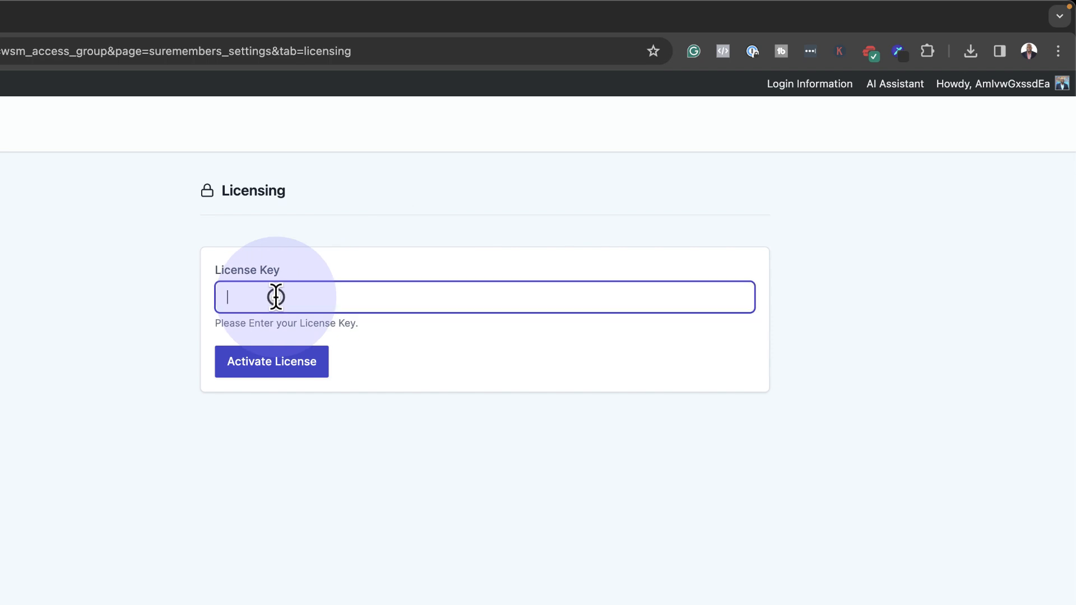
pyautogui.press('super+v')
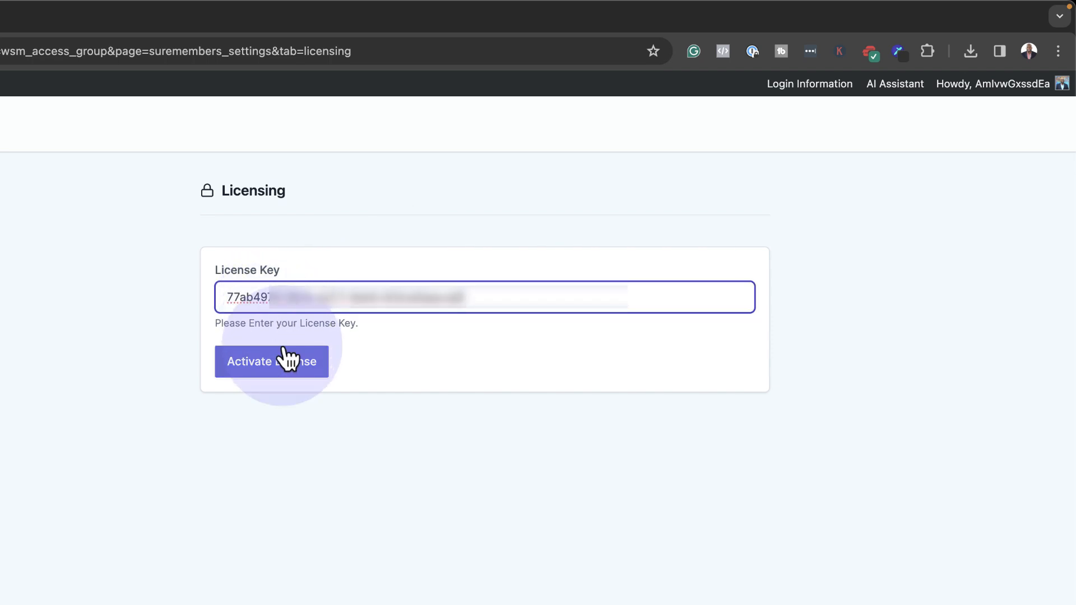
pyautogui.click(285, 364)
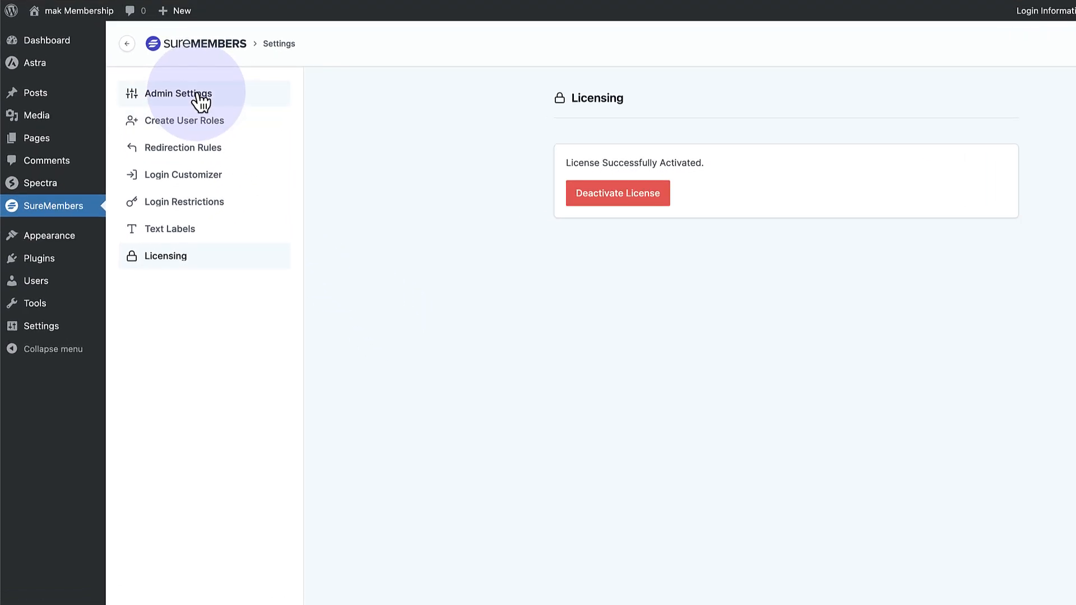
# - In the SureMembers Admin Settings, choose Author and Subscriber as the user roles to decline admin access
pyautogui.click(197, 95)
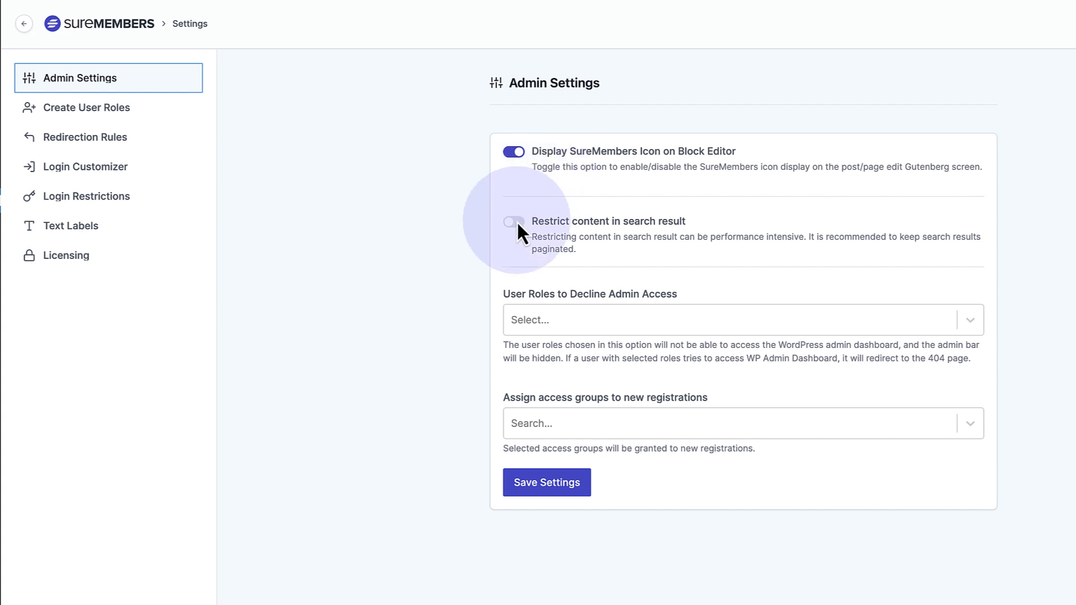
pyautogui.click(566, 331)
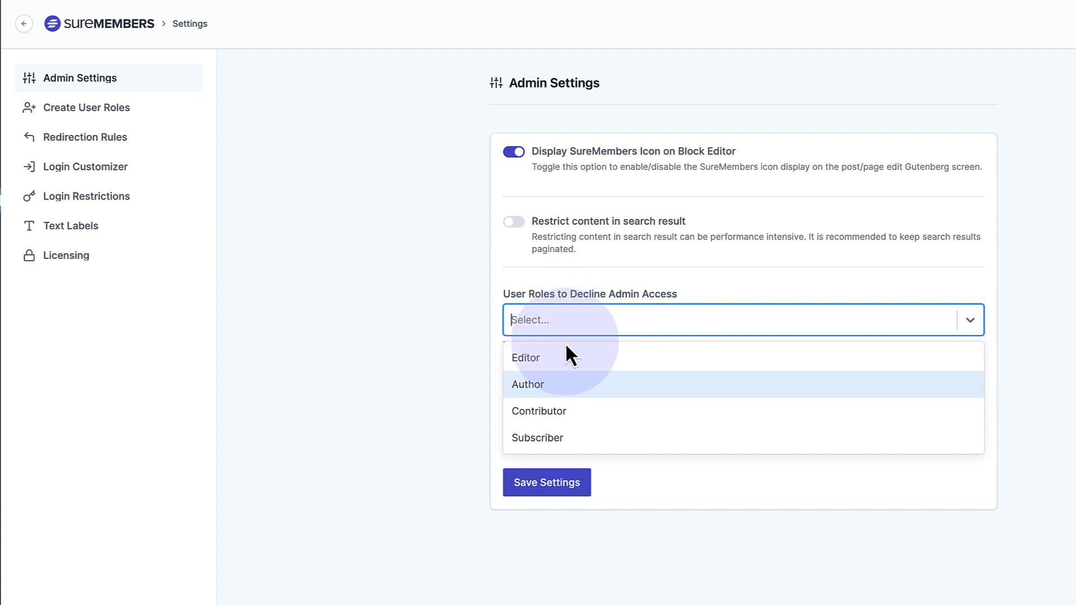
pyautogui.click(567, 383)
pyautogui.click(566, 322)
pyautogui.click(565, 409)
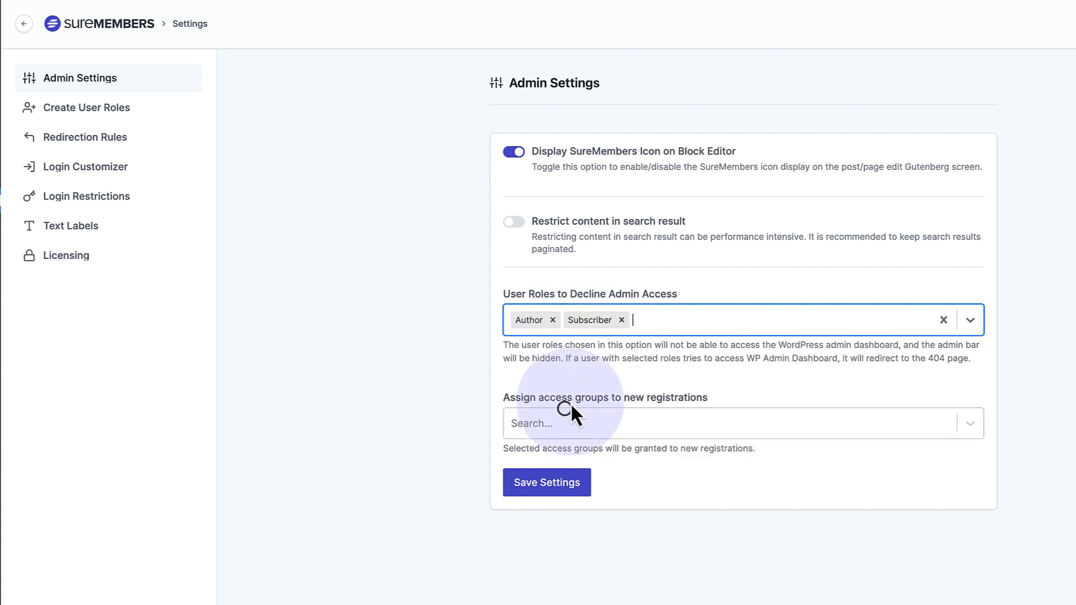
# - Add Contributor to the user roles to decline admin access and save the Admin Settings without assigning an access group to new registrations
pyautogui.click(641, 316)
pyautogui.click(605, 382)
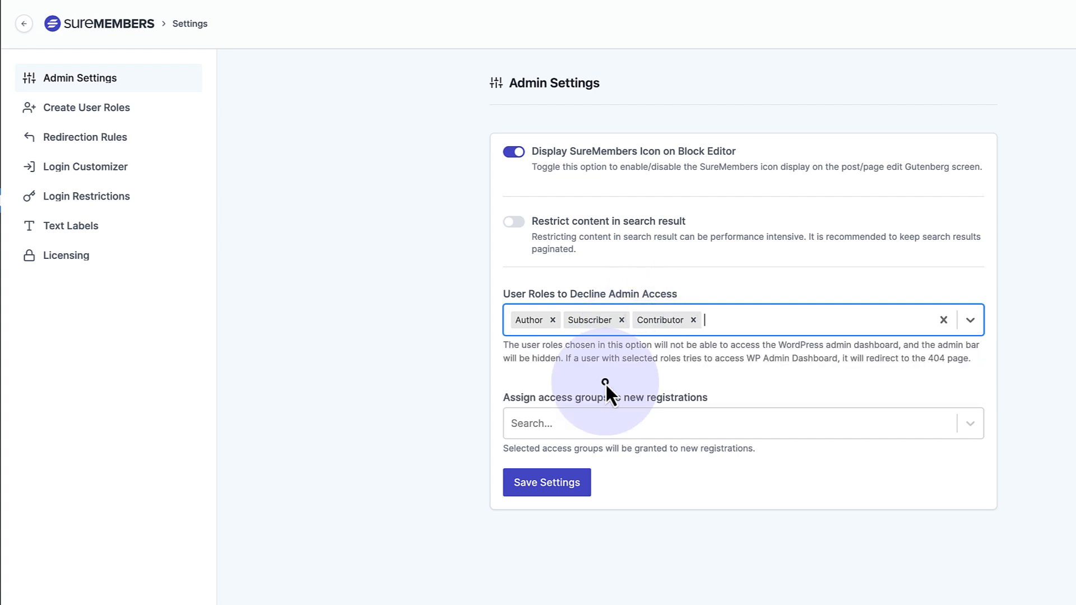
pyautogui.click(434, 363)
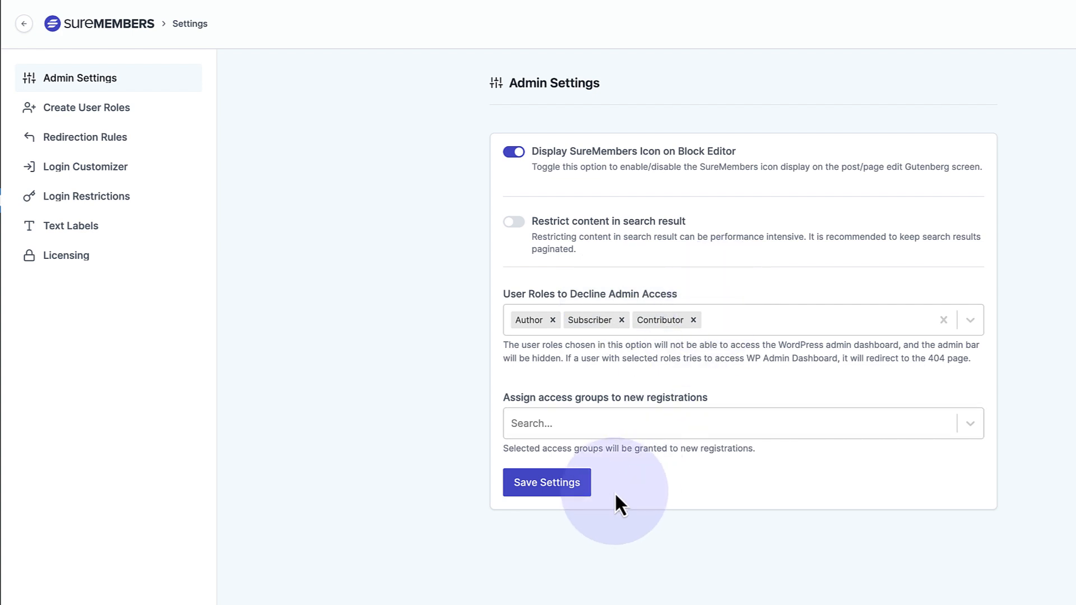
pyautogui.click(614, 426)
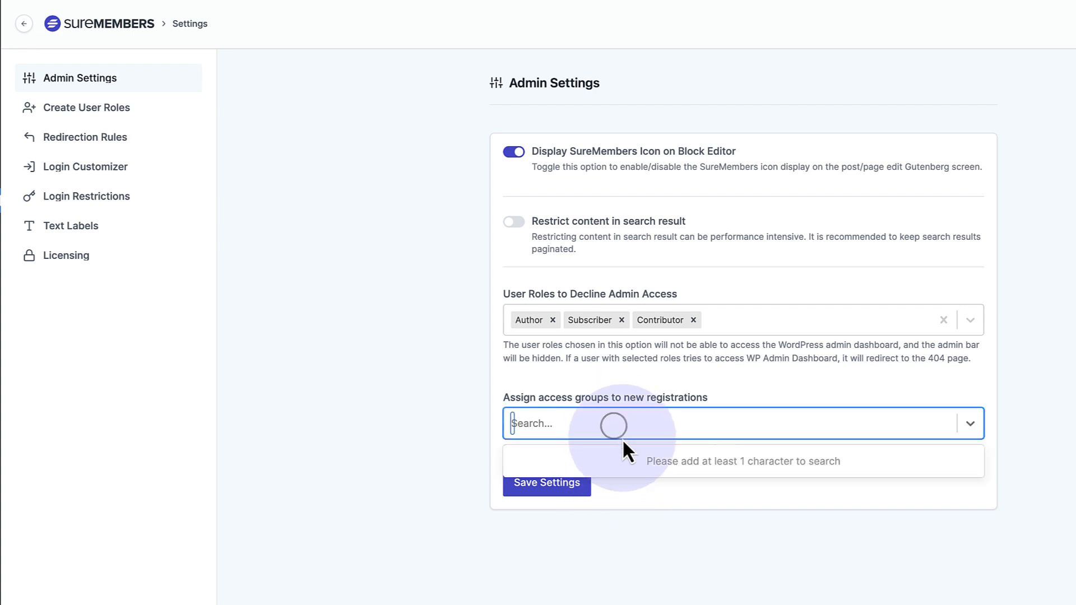
pyautogui.click(678, 520)
pyautogui.click(565, 487)
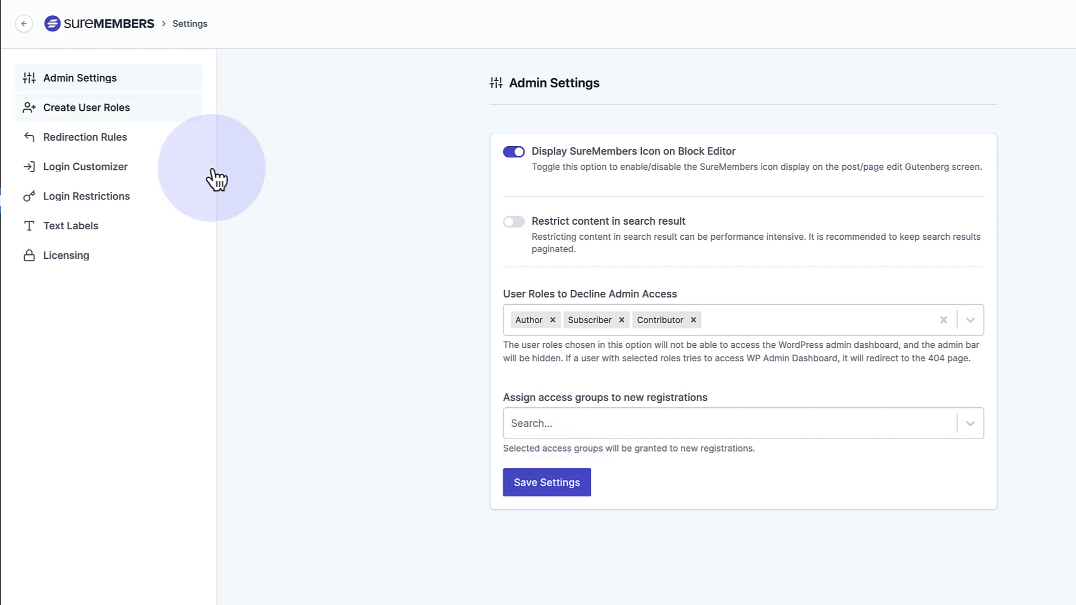
# - Open the Create User Roles settings and create a custom user role named students
pyautogui.click(147, 111)
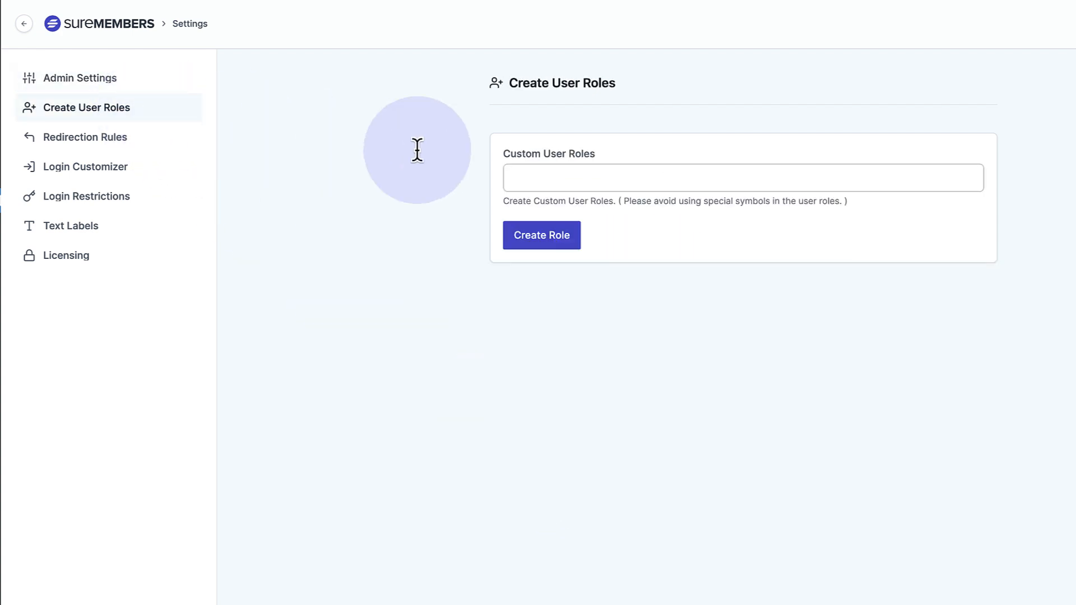
pyautogui.click(580, 174)
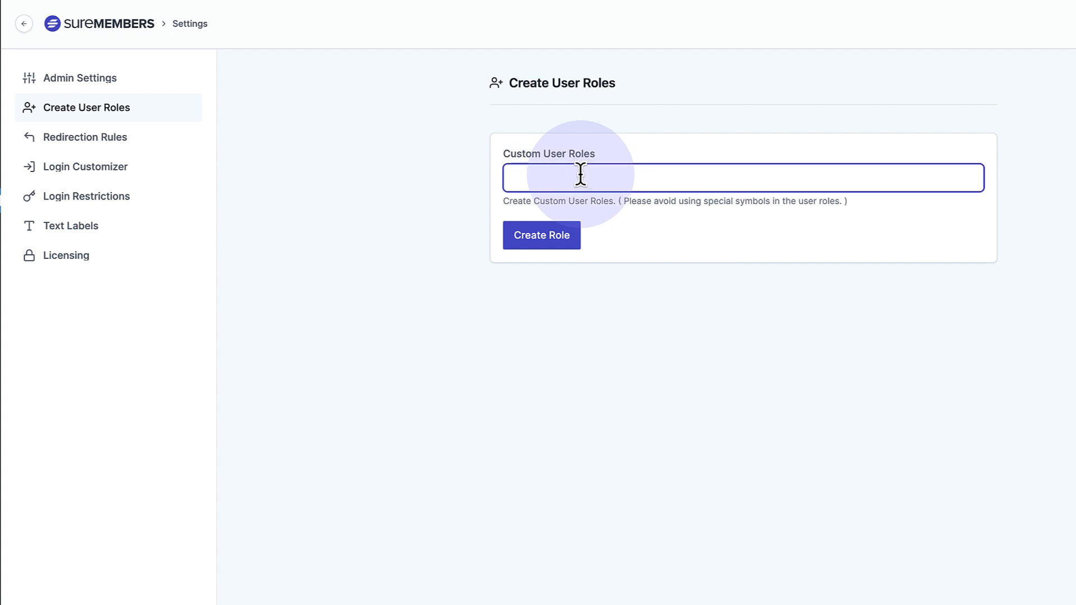
pyautogui.write('students')
pyautogui.click(553, 235)
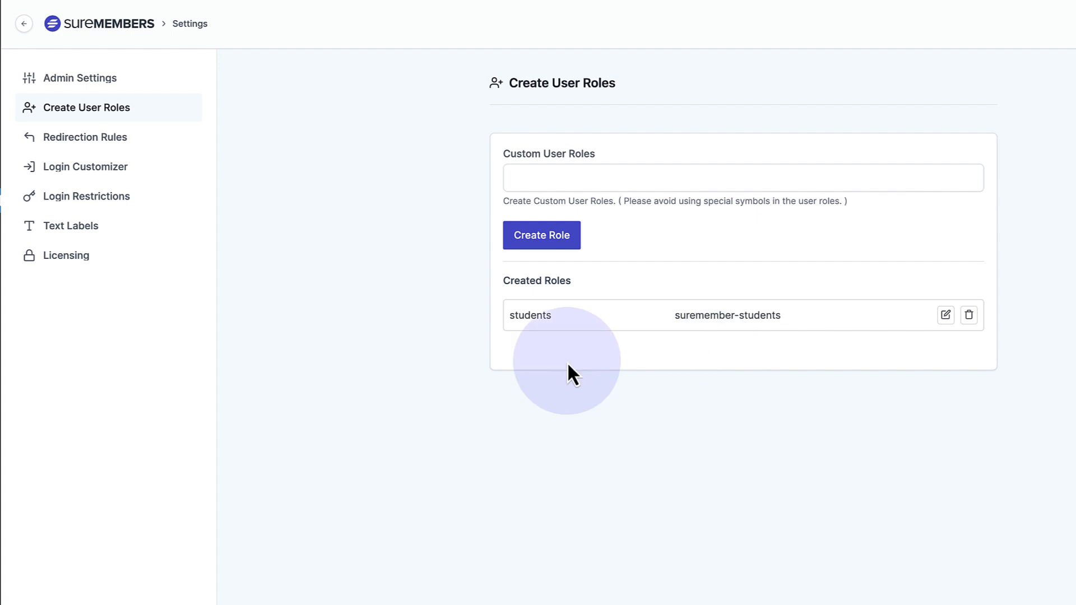
pyautogui.click(571, 178)
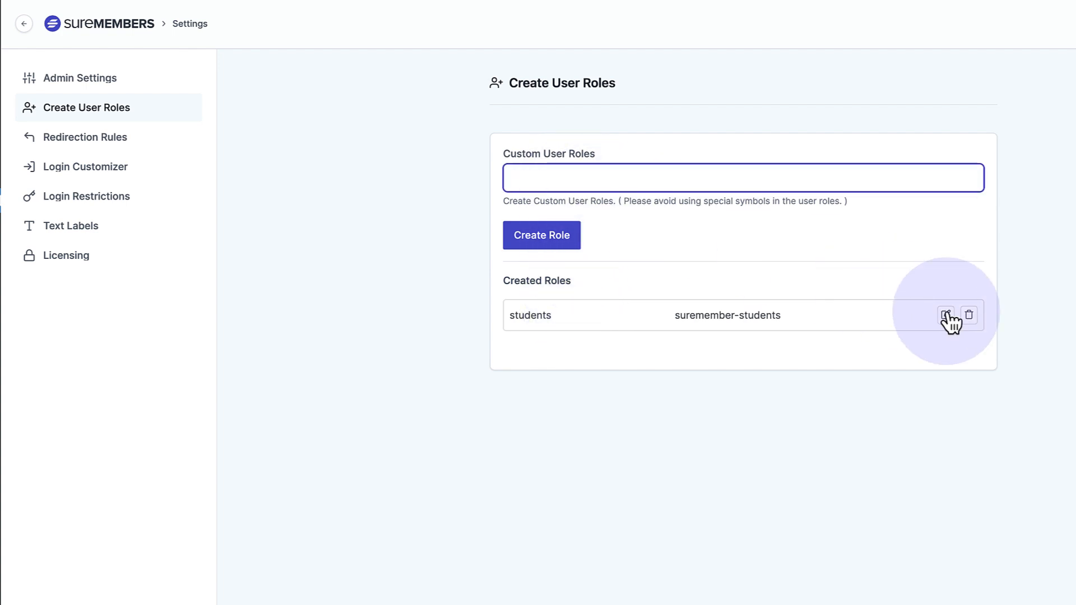
# - Review the Login Redirect and Logout Redirect options in the Redirection Rules settings
pyautogui.click(100, 147)
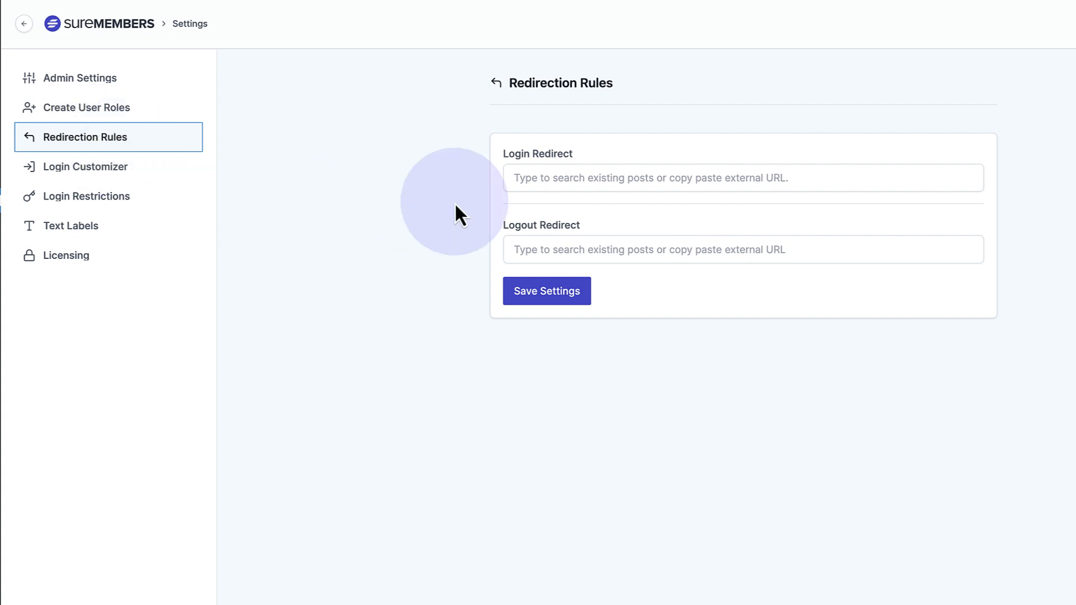
pyautogui.click(520, 180)
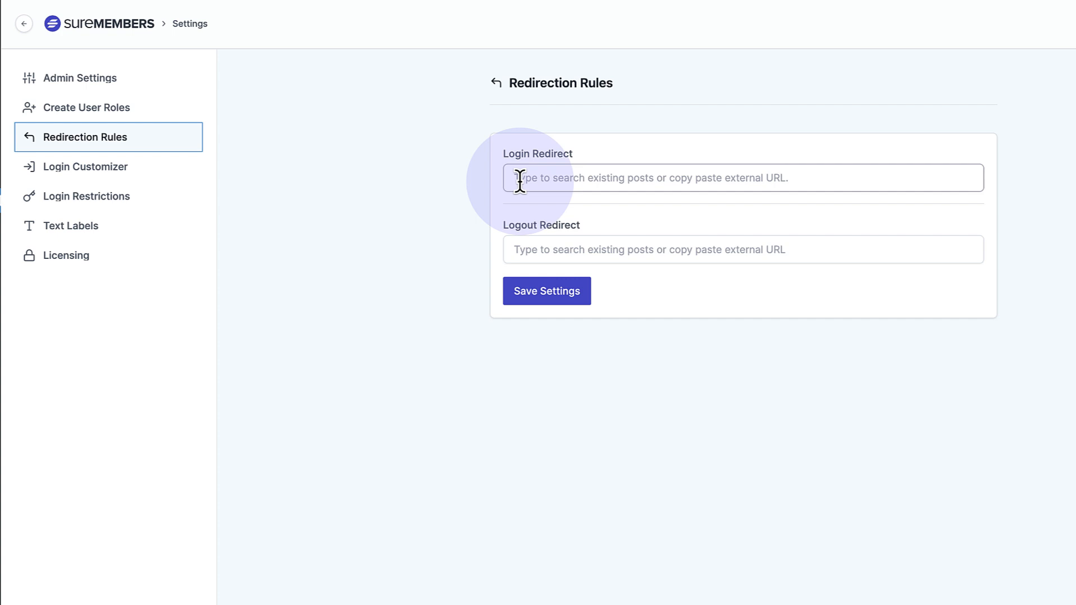
pyautogui.click(496, 242)
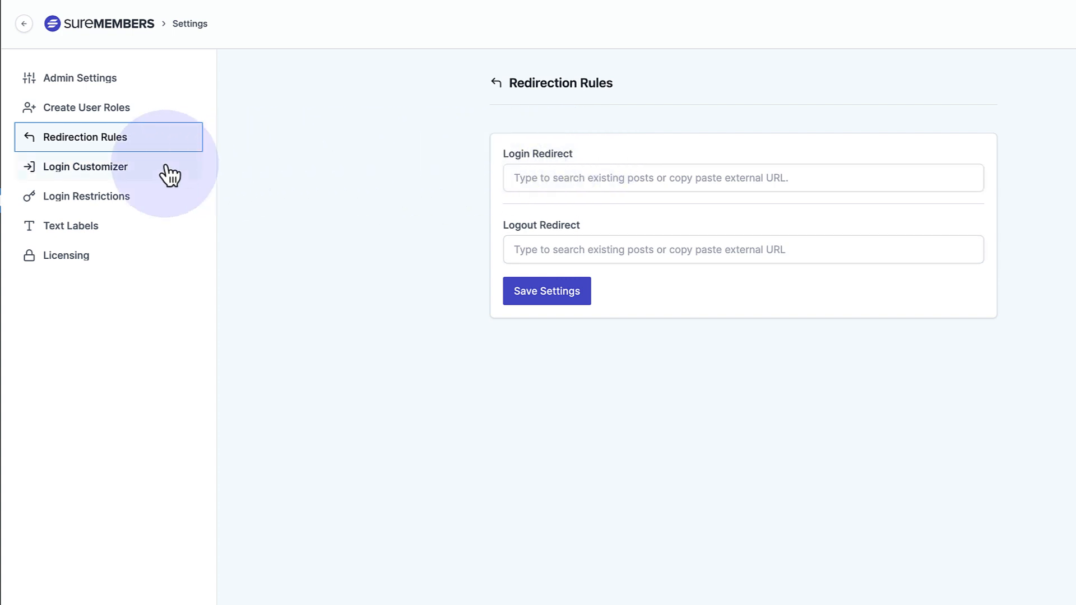
# - Open the Login Customizer settings and enable Customize Login URL, keeping login as the login URL and 404 as the redirect URL
pyautogui.click(134, 168)
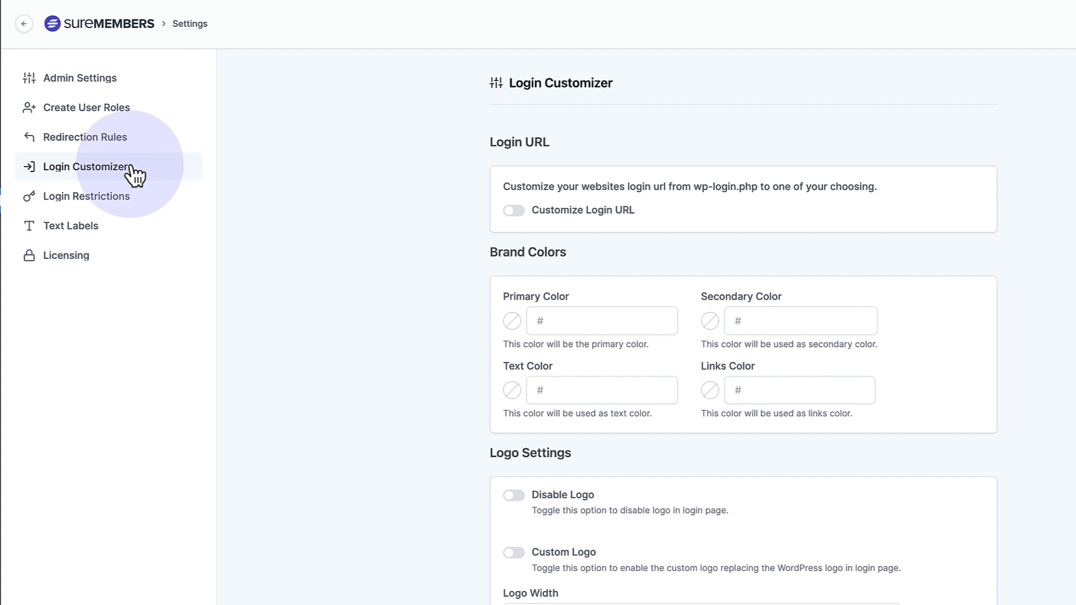
pyautogui.click(514, 211)
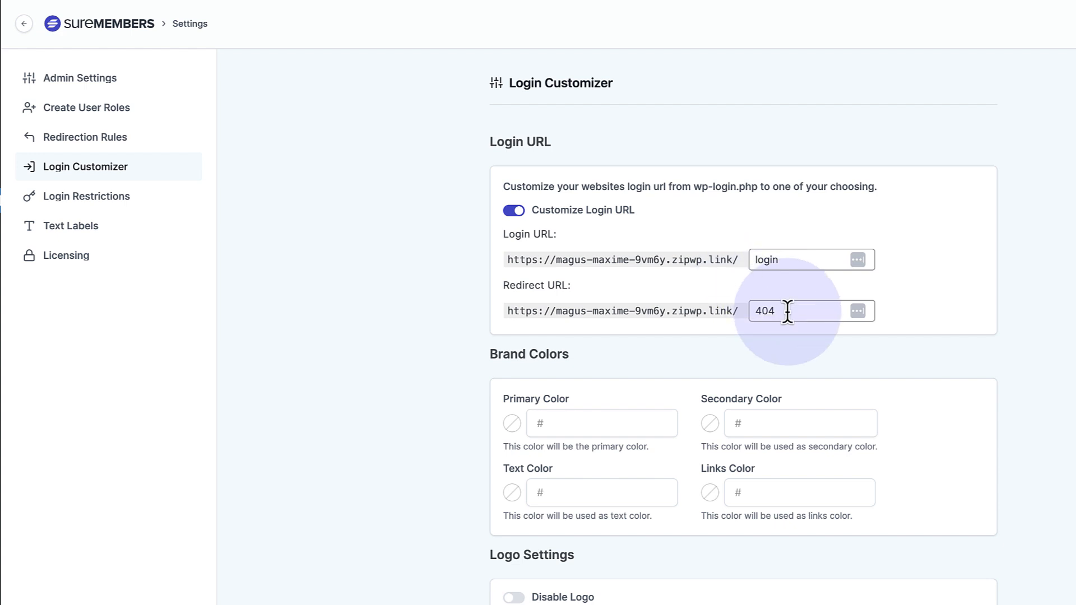
pyautogui.moveTo(787, 312); pyautogui.dragTo(743, 304)
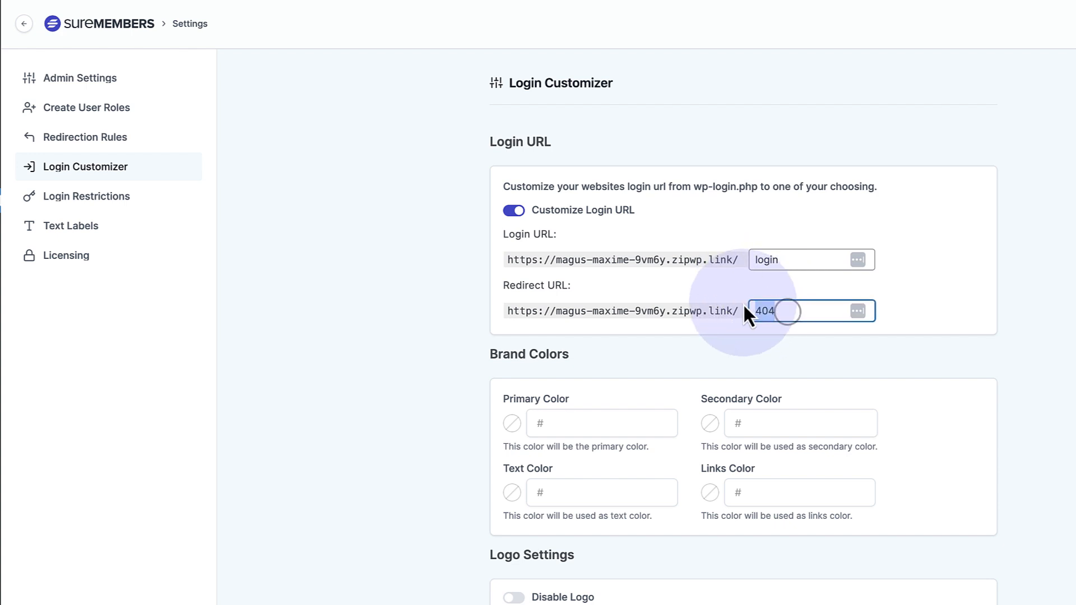
pyautogui.click(681, 292)
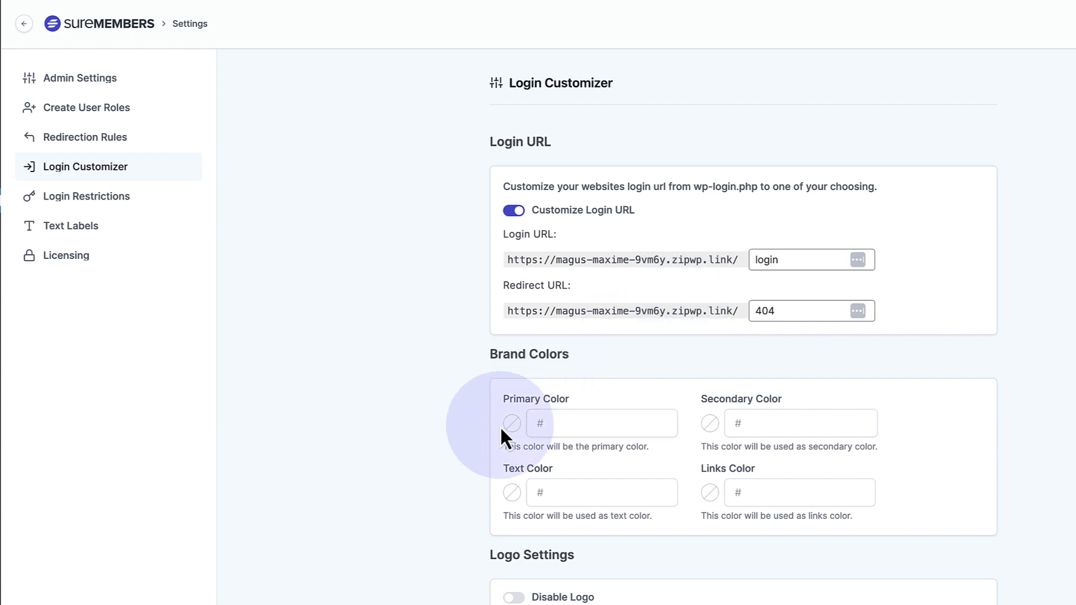
# - Set the Primary Color in the login page's Brand Colors to the dark blue 241948
pyautogui.scroll(-2, 500, 426)
pyautogui.scroll(-3, 500, 432)
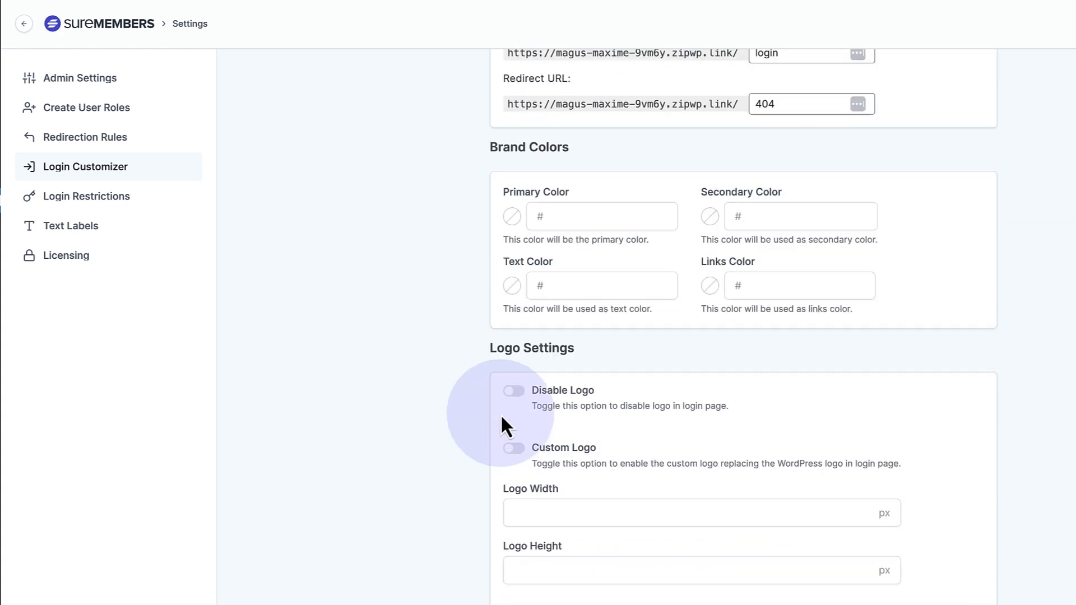
pyautogui.click(510, 218)
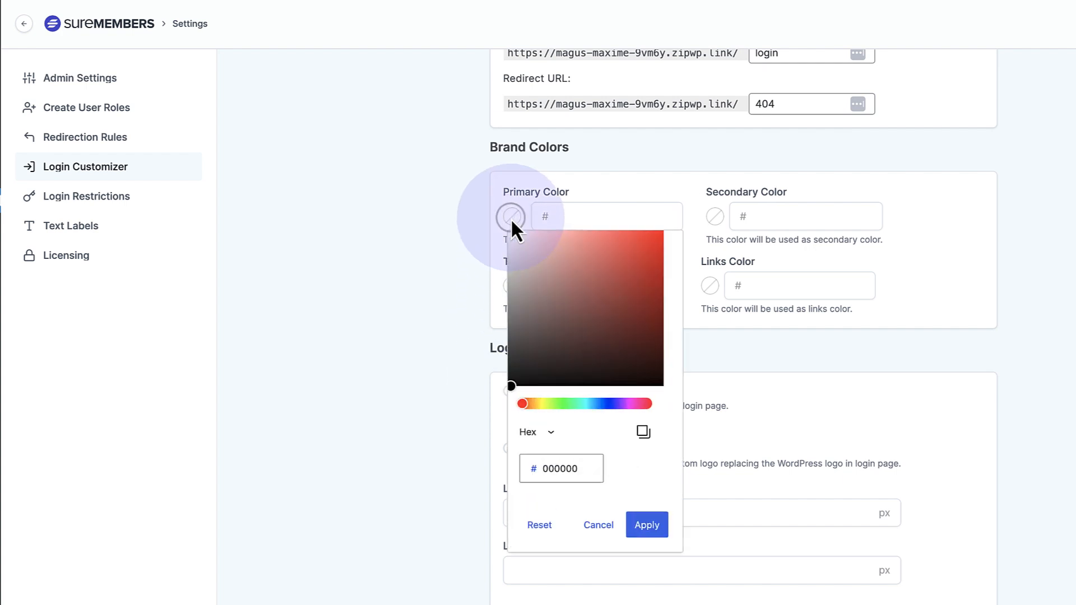
pyautogui.click(612, 403)
pyautogui.click(611, 350)
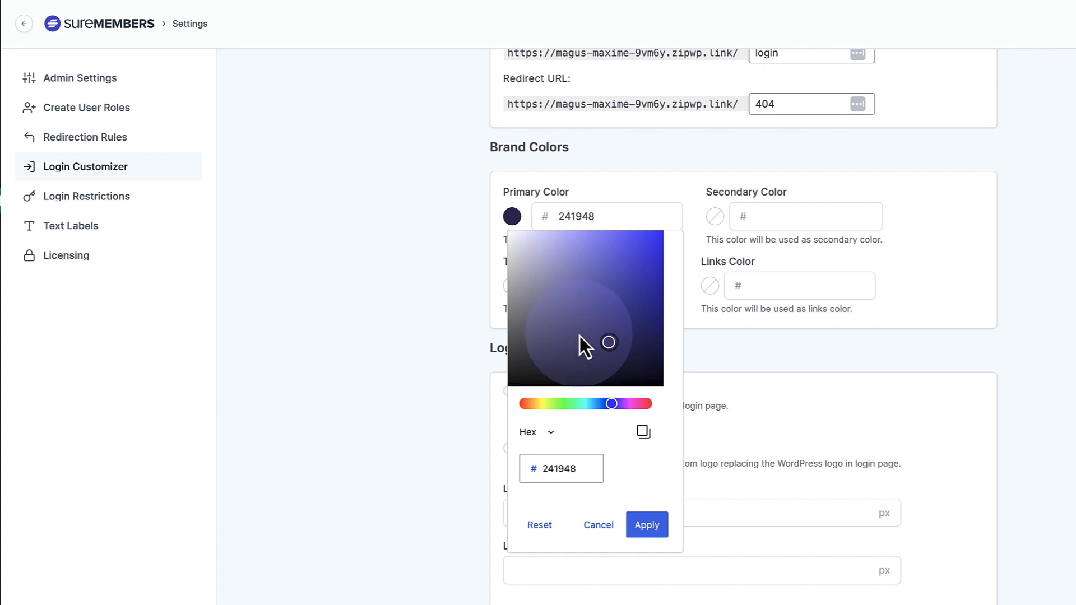
pyautogui.click(466, 302)
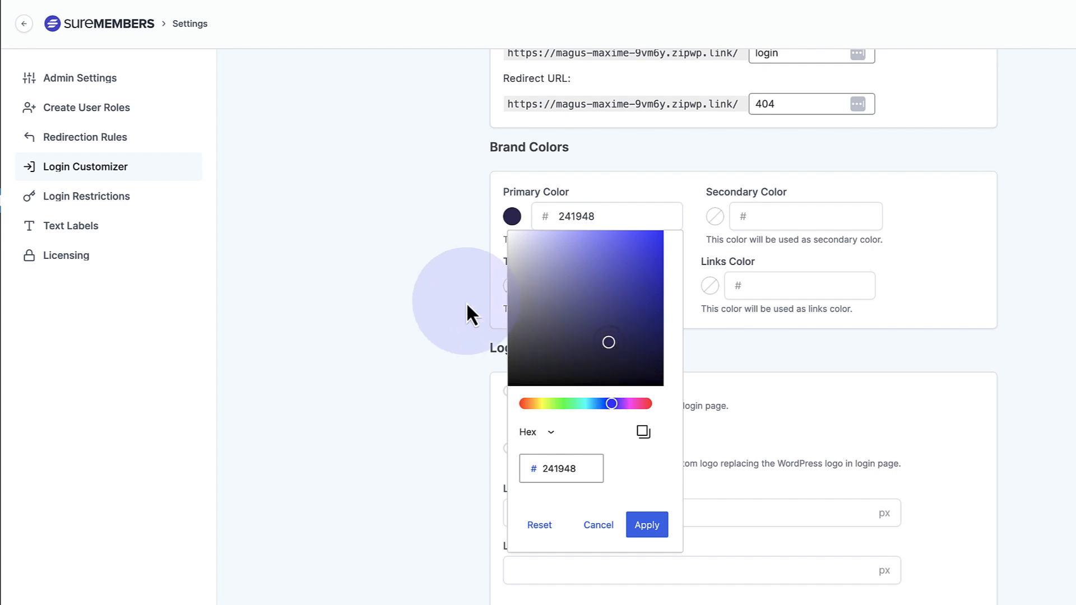
# - Set the Links Color to the light blue 5189e1 and the Text Color to the dark grey 424242 in Brand Colors
pyautogui.click(709, 286)
pyautogui.click(797, 473)
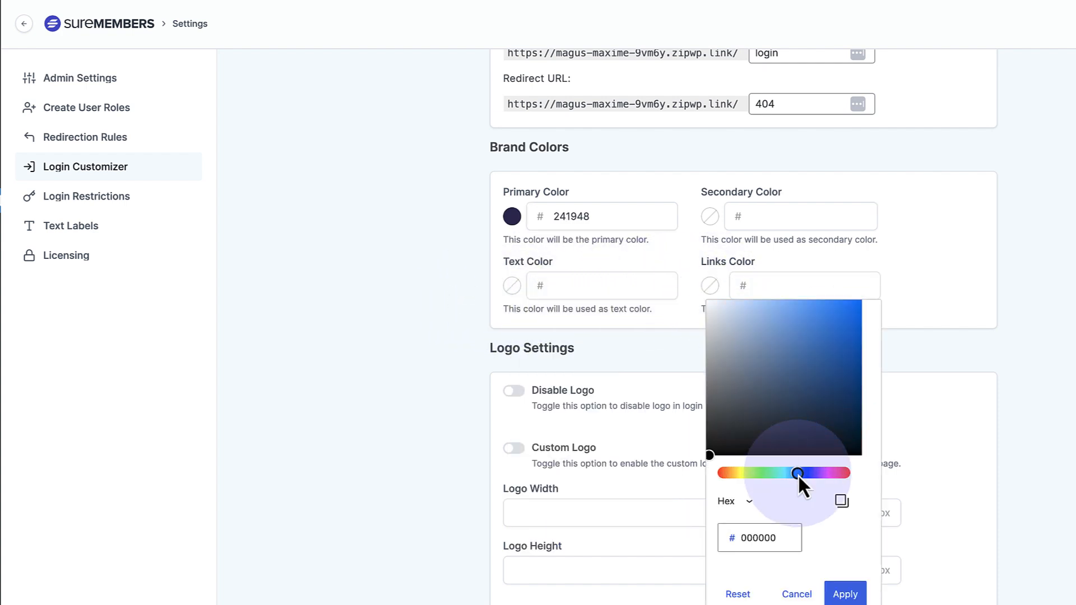
pyautogui.click(806, 319)
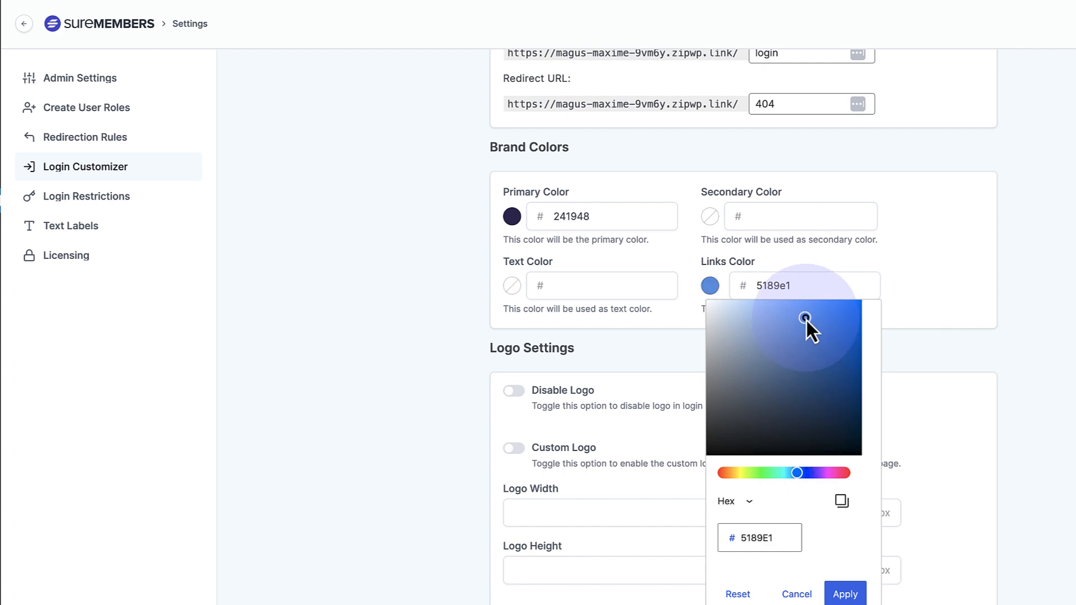
pyautogui.click(411, 308)
pyautogui.click(511, 286)
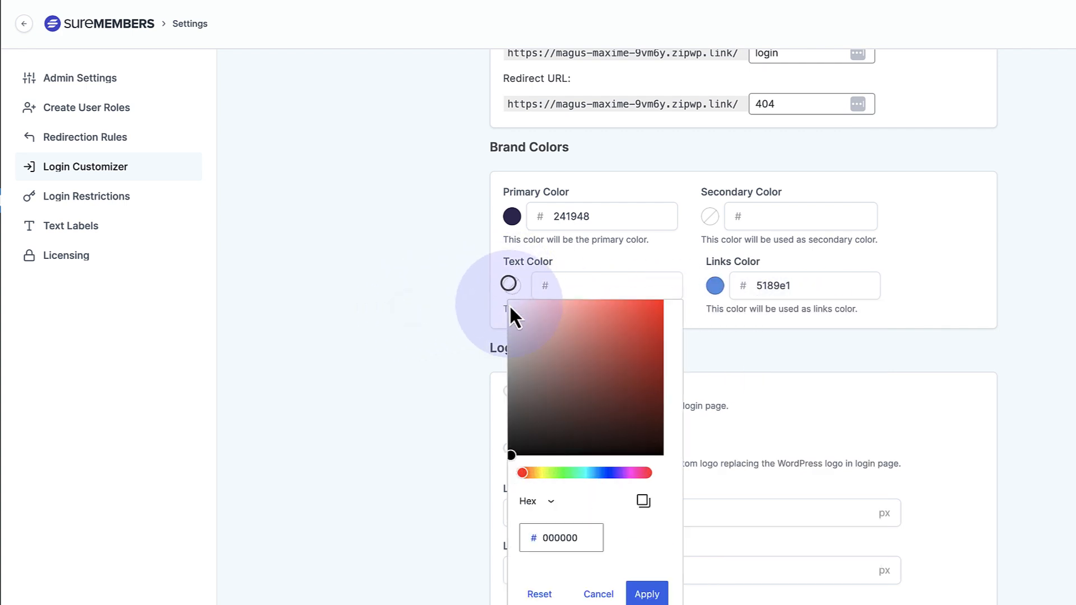
pyautogui.click(512, 419)
pyautogui.click(511, 418)
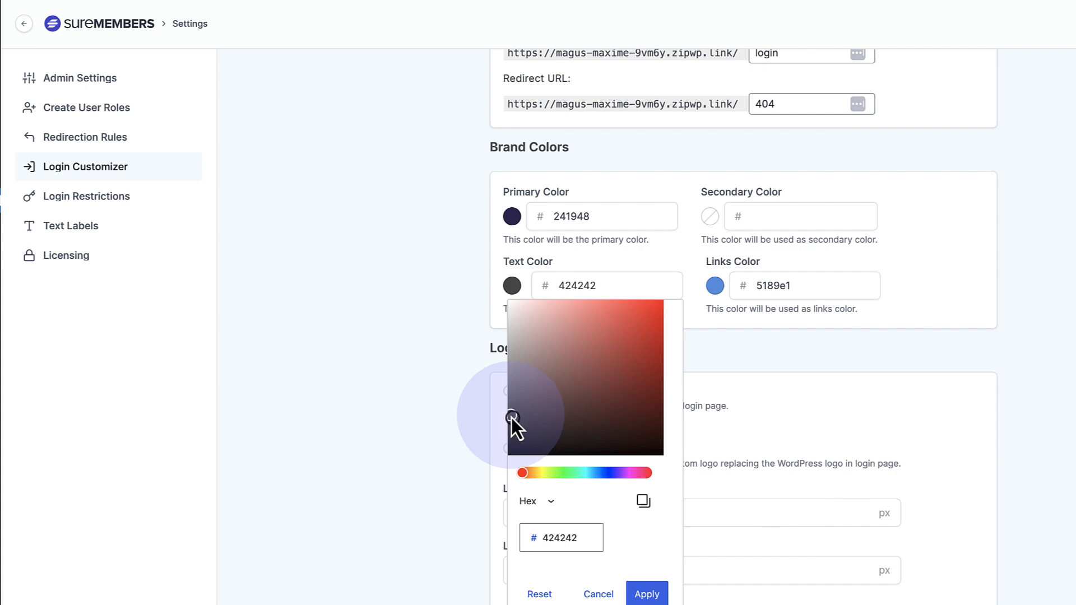
pyautogui.click(448, 273)
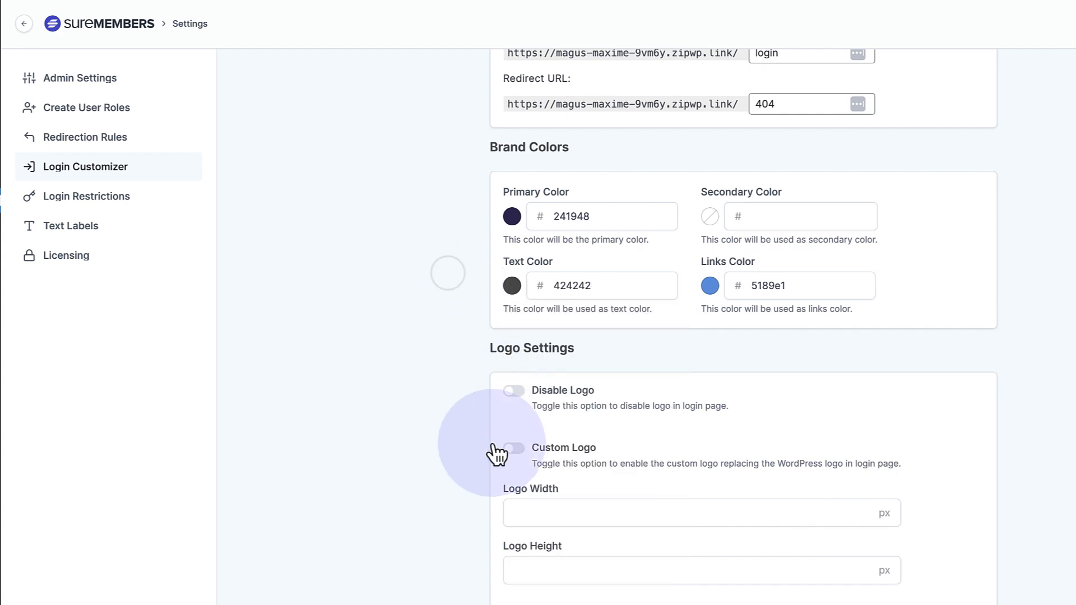
# - Enable Custom Logo for the login page, upload the SureMembers PNG from the Desktop folder and choose it as the logo image
pyautogui.scroll(-3, 495, 455)
pyautogui.scroll(-1, 495, 455)
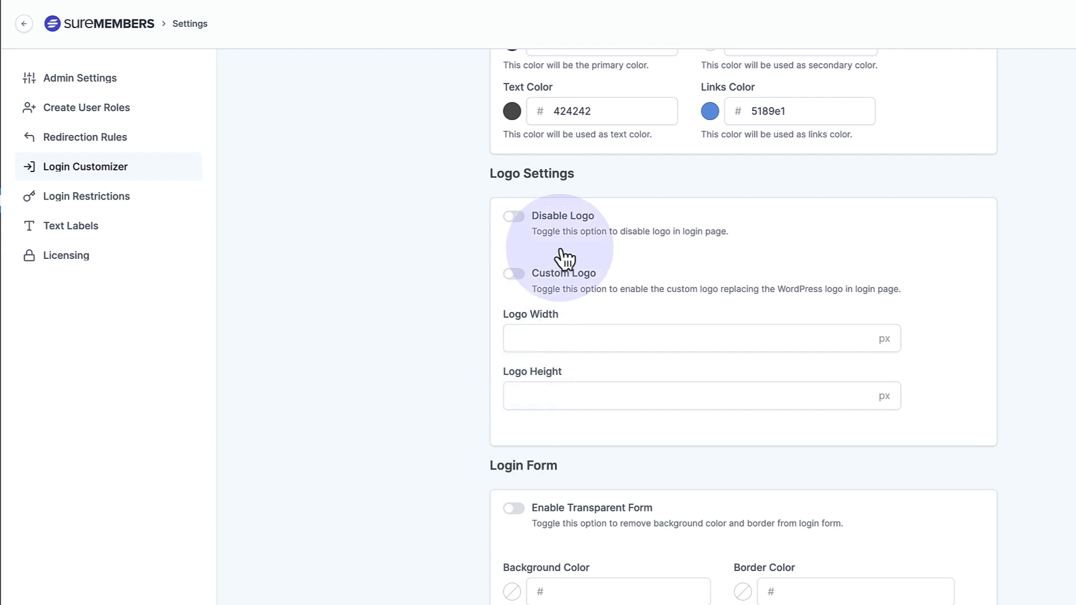
pyautogui.click(515, 274)
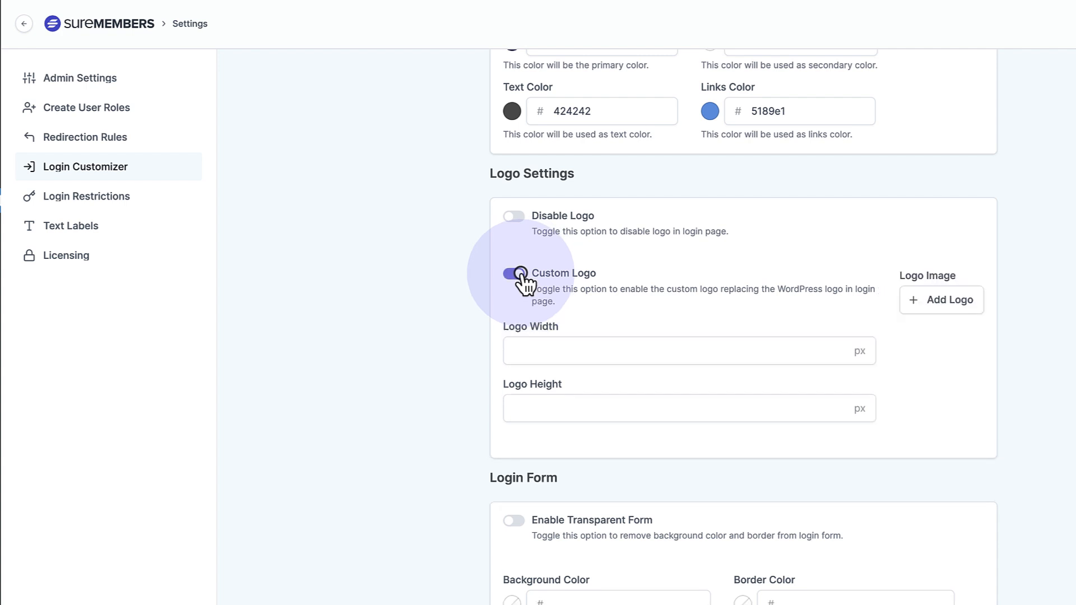
pyautogui.click(943, 310)
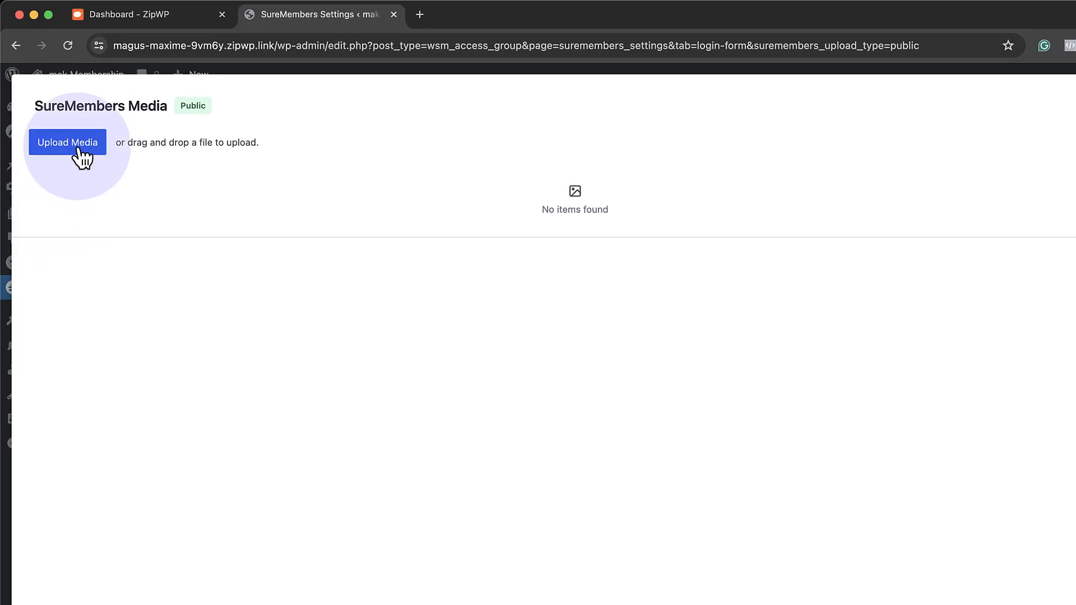
pyautogui.click(78, 147)
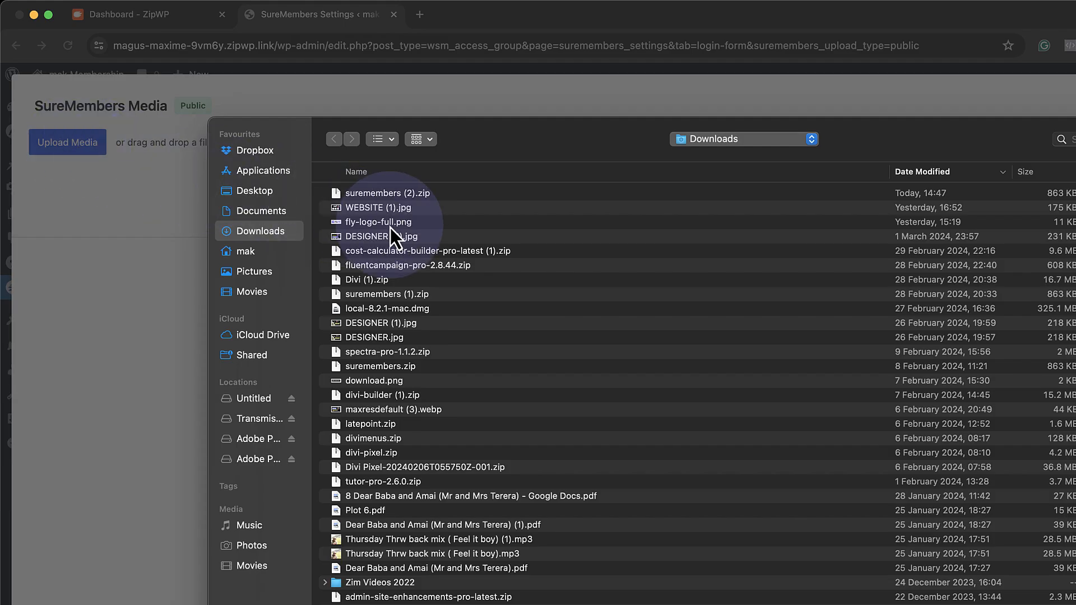
pyautogui.scroll(-1, 390, 228)
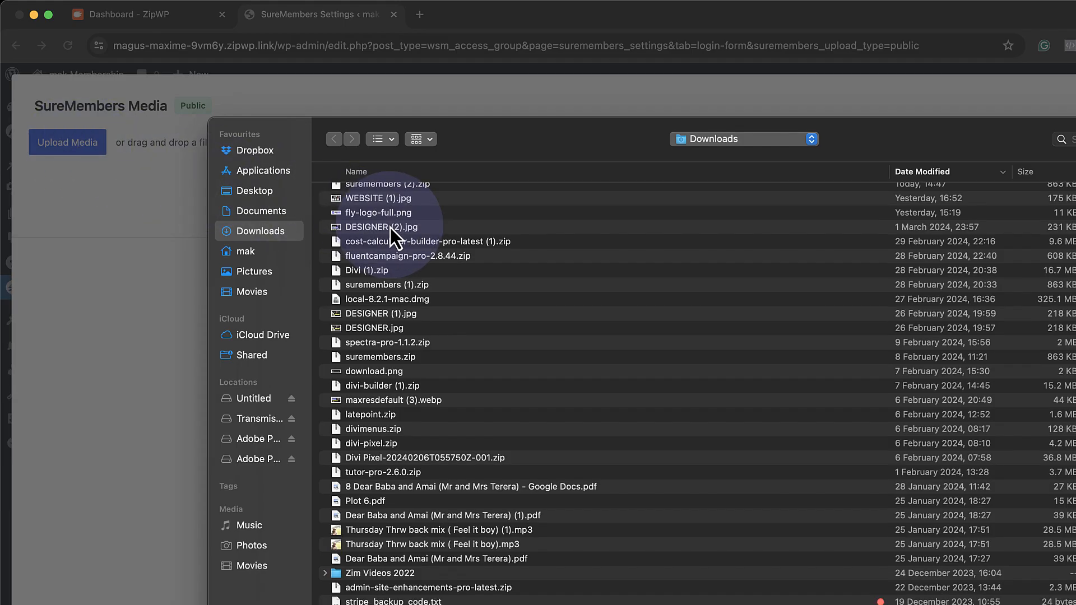
pyautogui.click(261, 195)
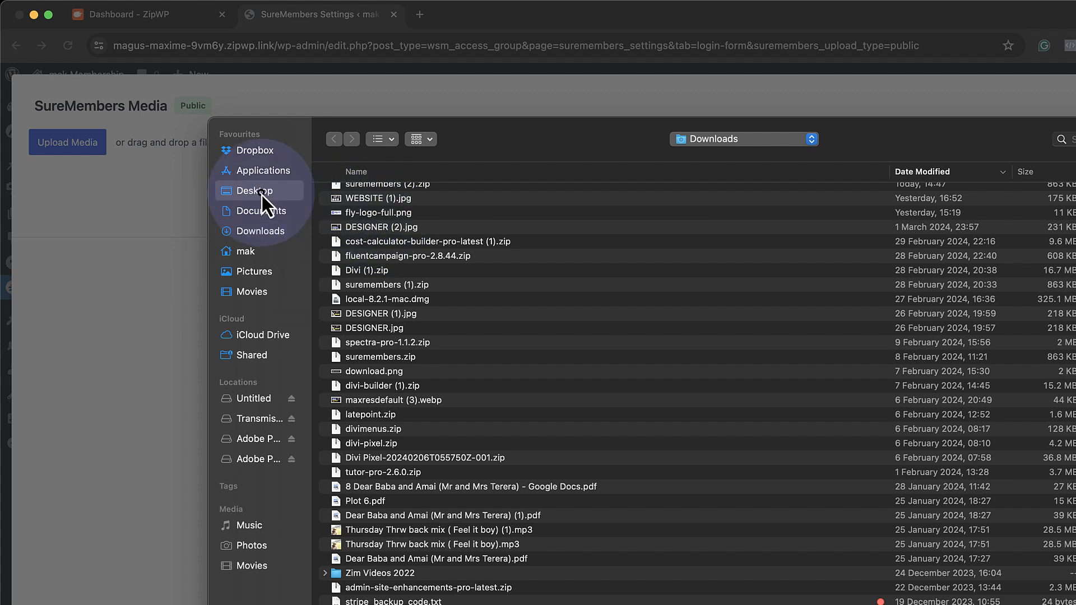
pyautogui.doubleClick(412, 369)
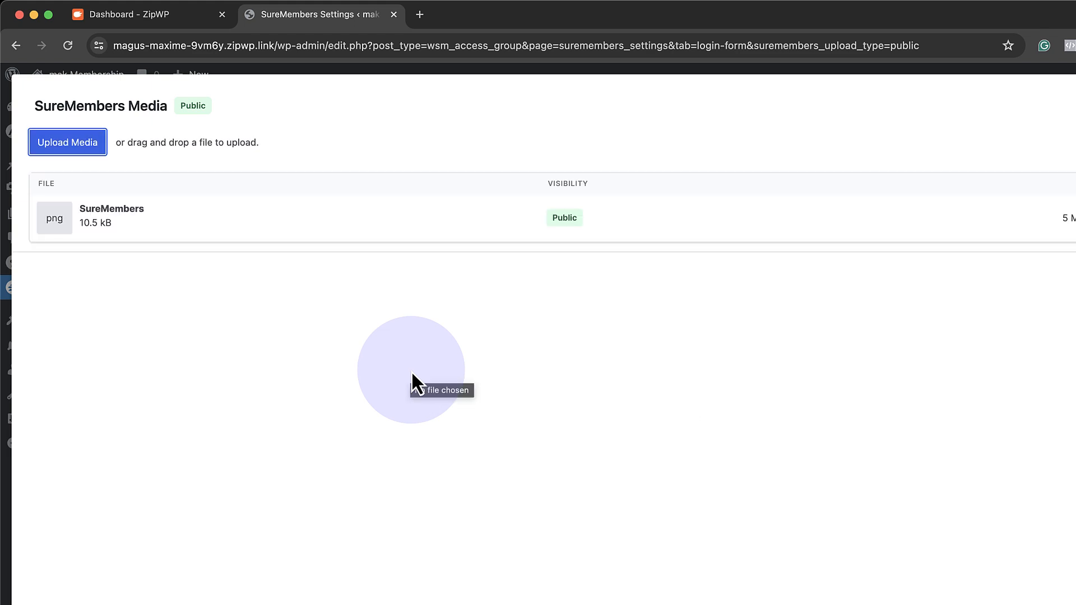
pyautogui.click(1041, 229)
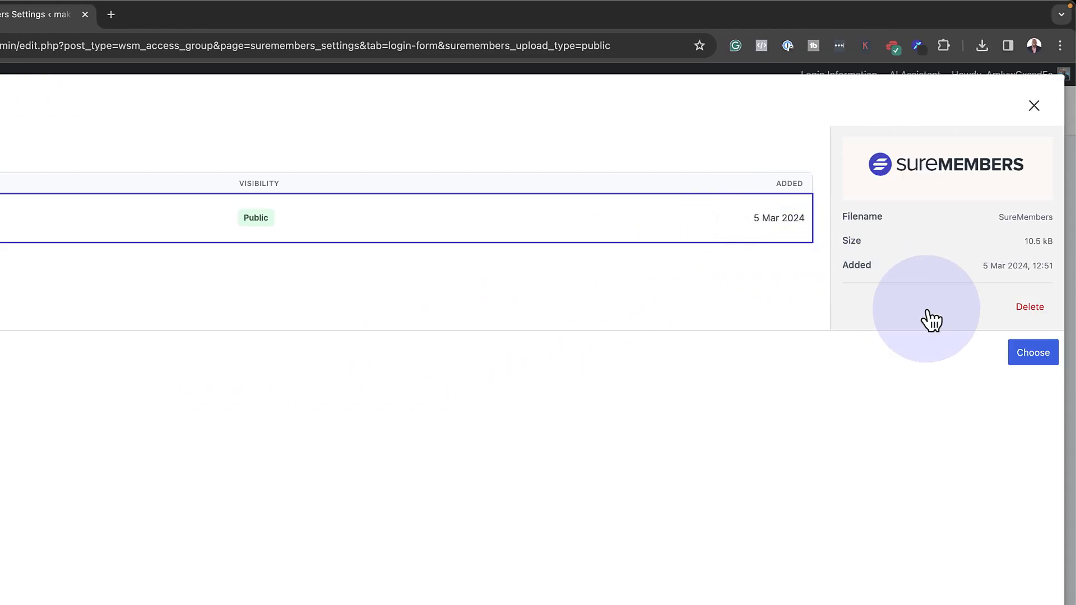
pyautogui.click(1042, 362)
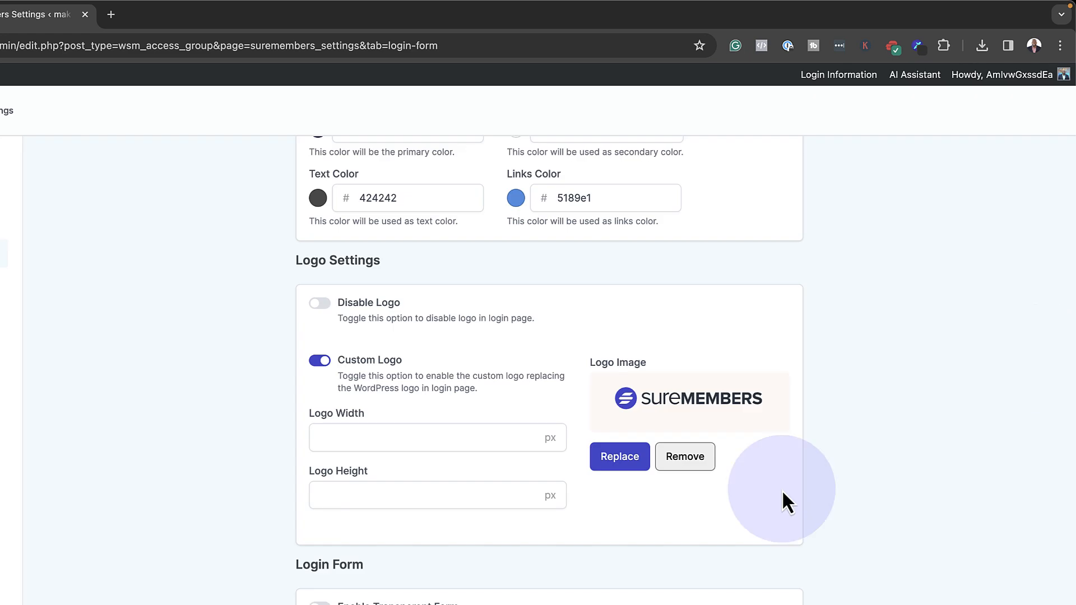
# - Set the Logo Width of the login page's custom logo to 200 px
pyautogui.scroll(-3, 782, 490)
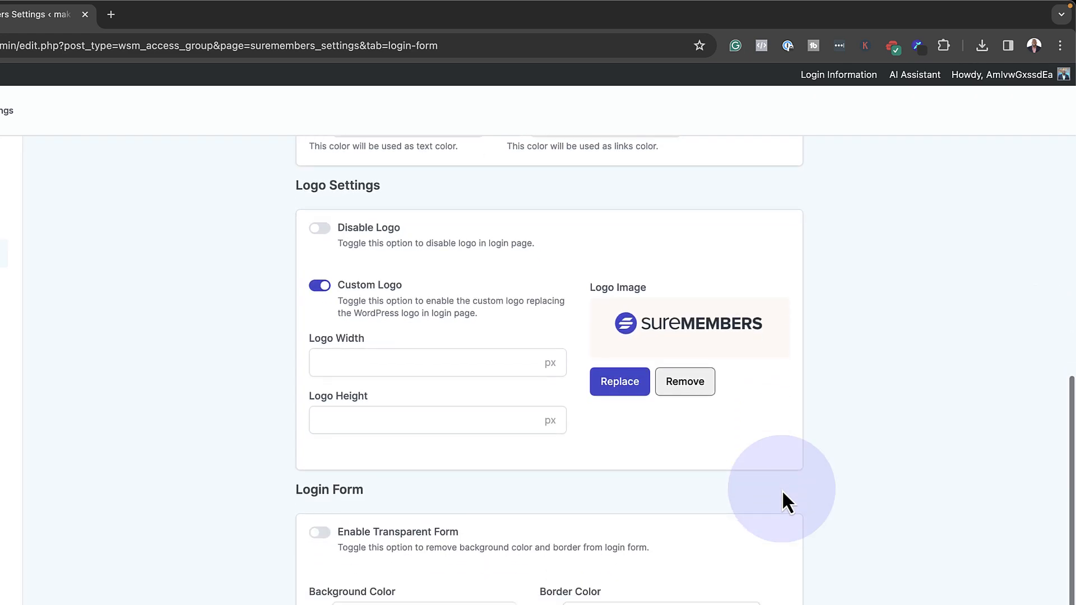
pyautogui.click(468, 367)
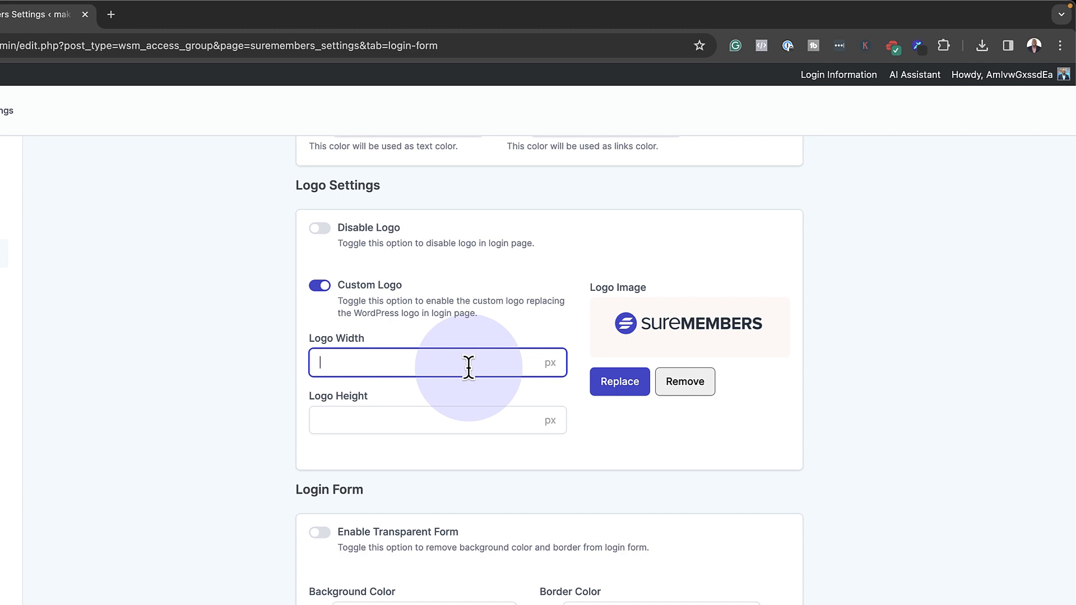
pyautogui.write('200')
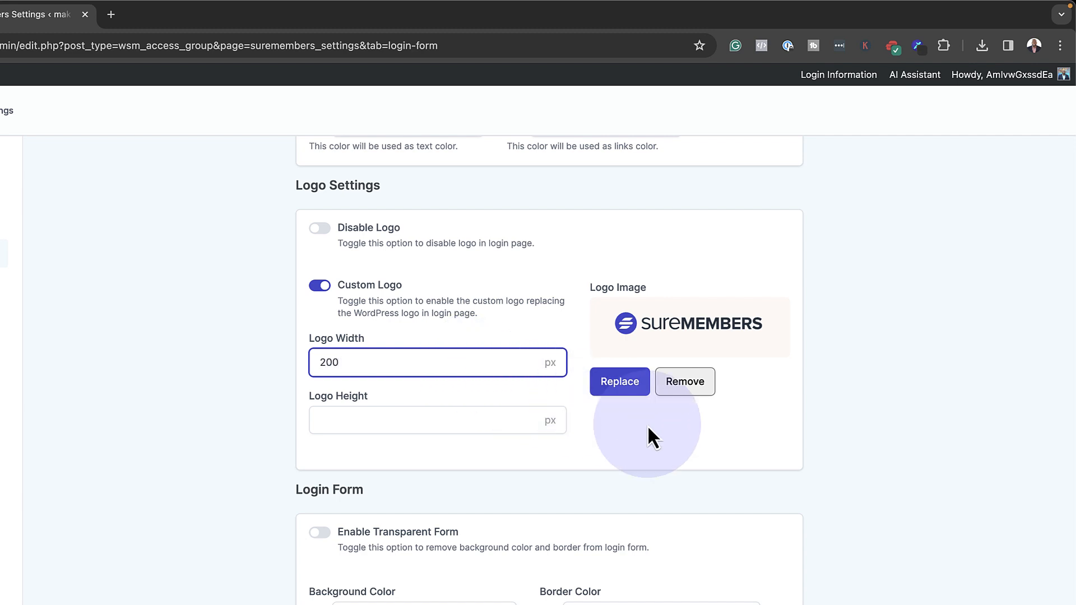
pyautogui.click(704, 442)
pyautogui.scroll(-2, 704, 443)
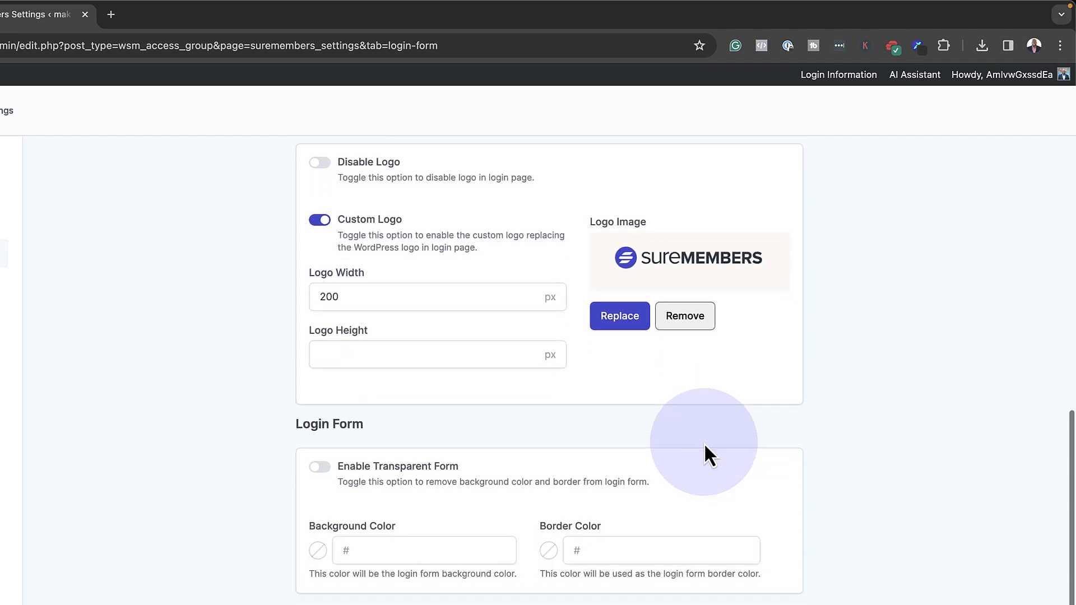
pyautogui.scroll(-1, 704, 443)
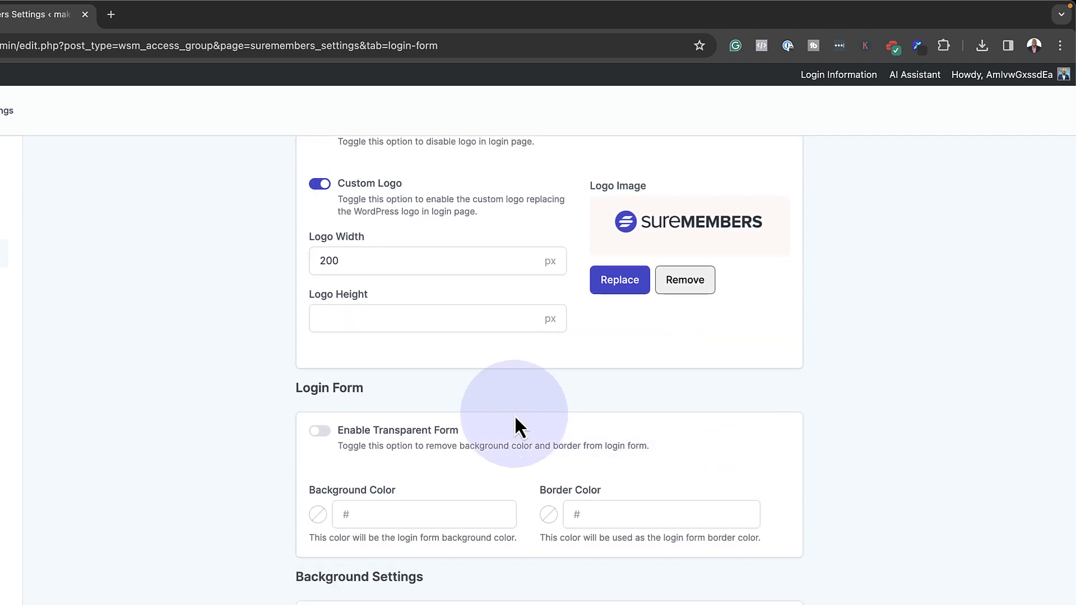
pyautogui.scroll(-1, 514, 428)
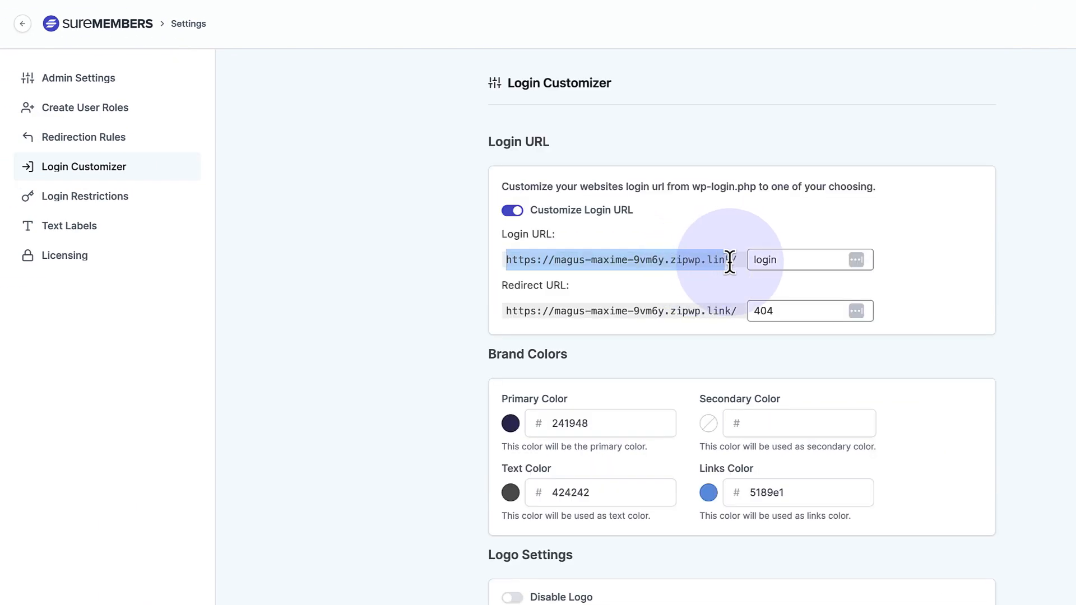
# - Copy the site's base URL from the Login URL setting and view the customized login page at /login in an incognito window
pyautogui.moveTo(728, 259); pyautogui.dragTo(738, 261)
pyautogui.press('super+c')
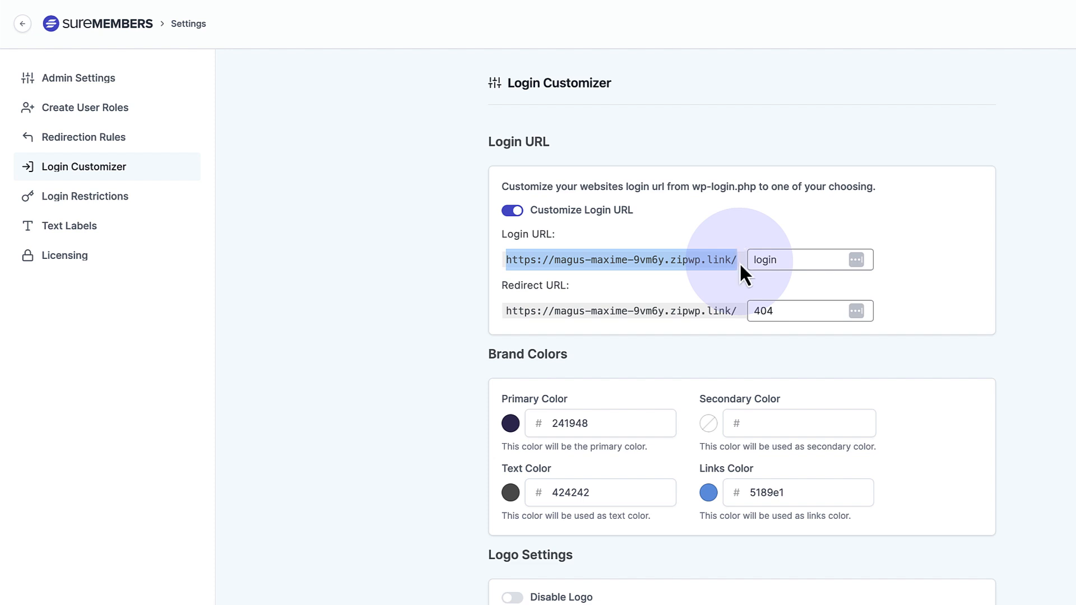
pyautogui.click(135, 8)
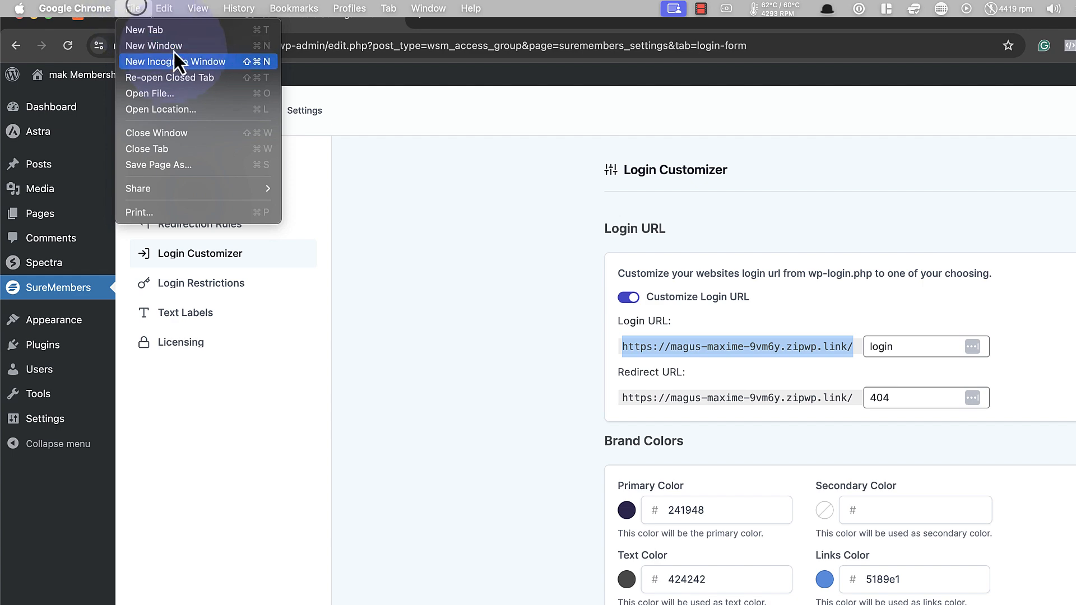
pyautogui.click(183, 63)
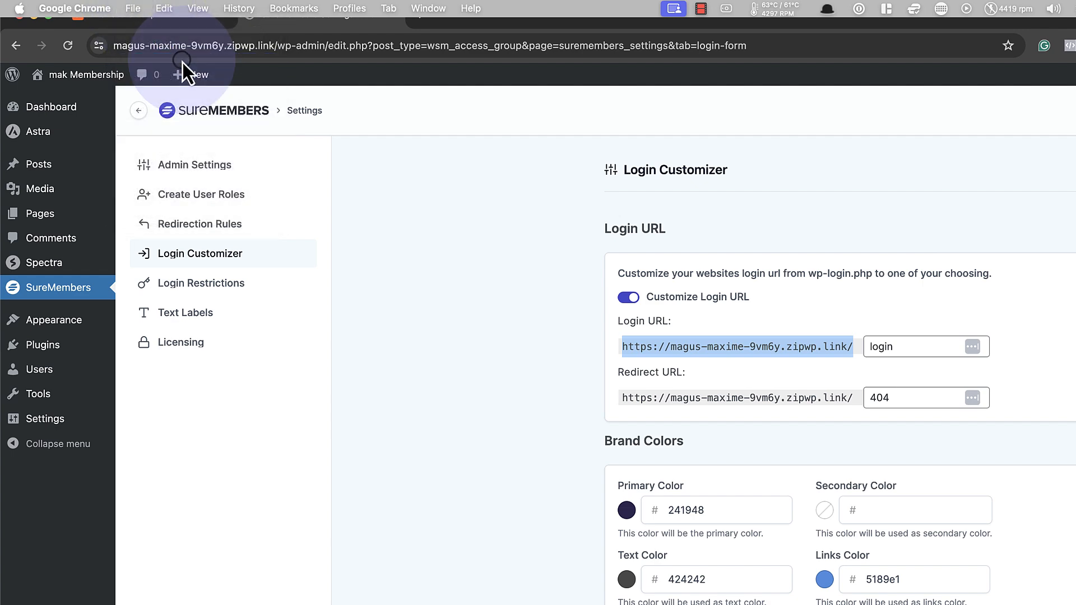
pyautogui.press('super+v')
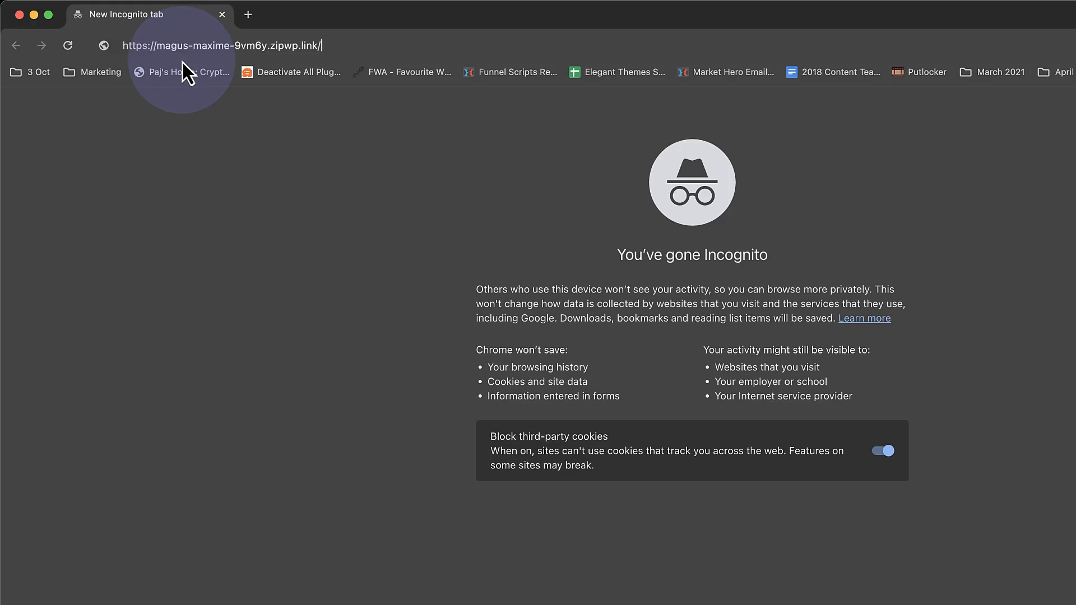
pyautogui.write('login')
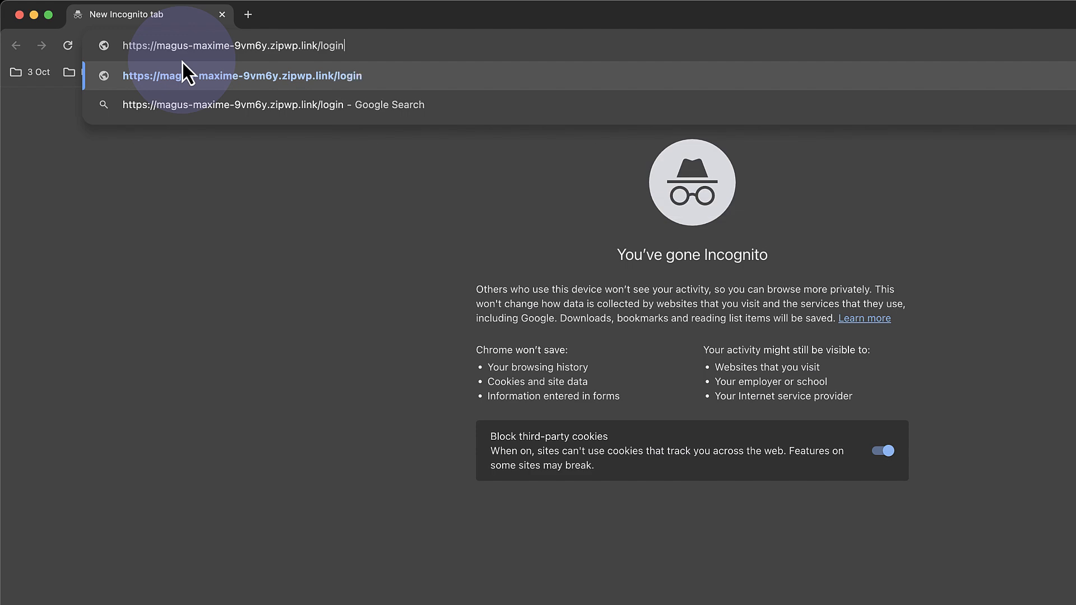
pyautogui.press('Return')
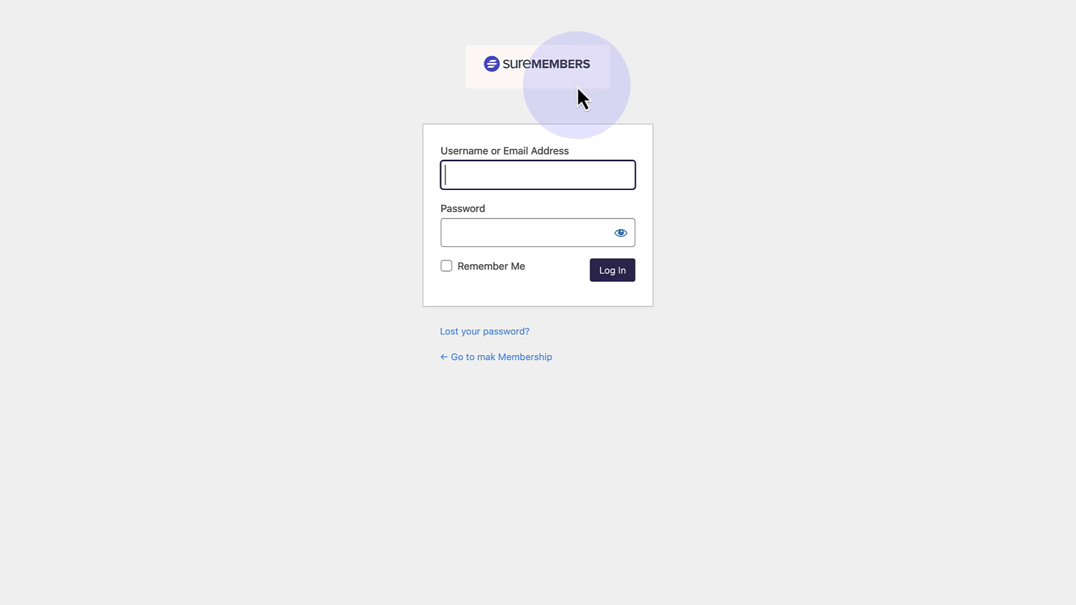
pyautogui.click(509, 177)
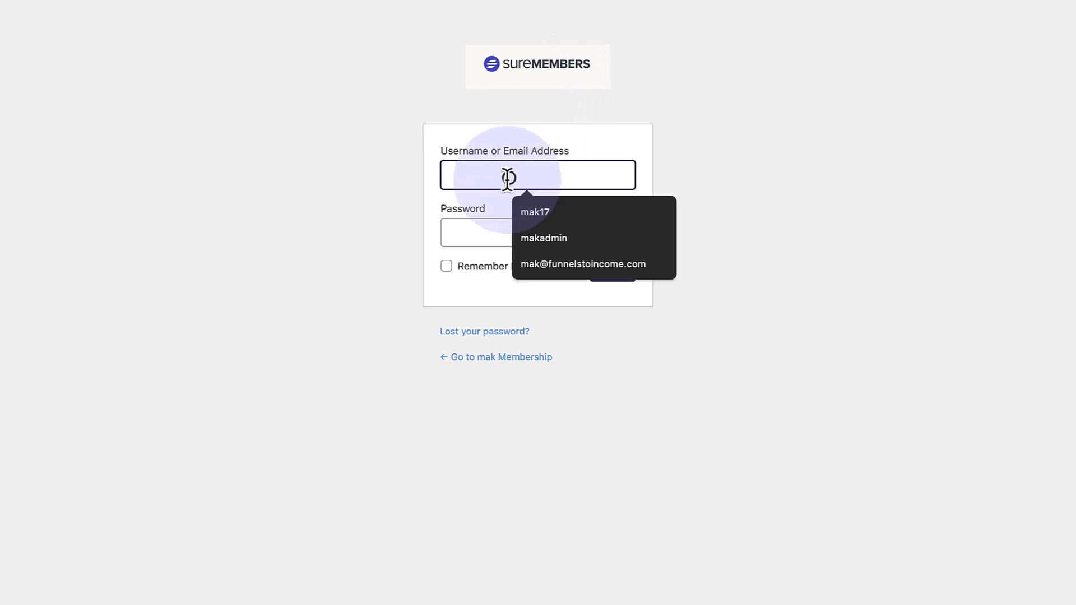
pyautogui.click(467, 227)
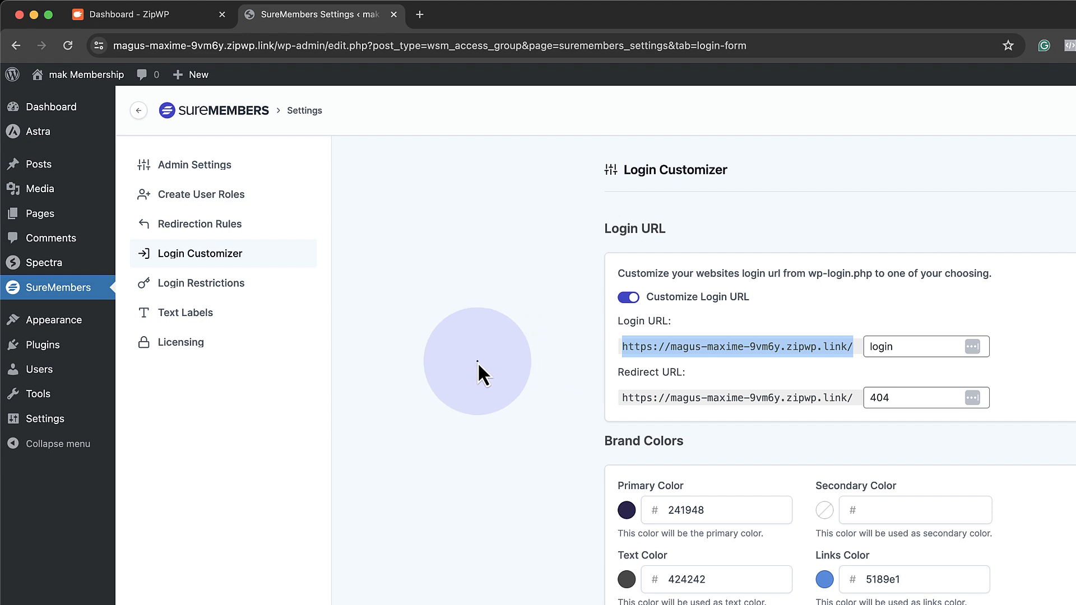
# - Add a login restriction in SureMembers Login Restrictions and replace All Roles with the students user role
pyautogui.click(478, 362)
pyautogui.click(240, 288)
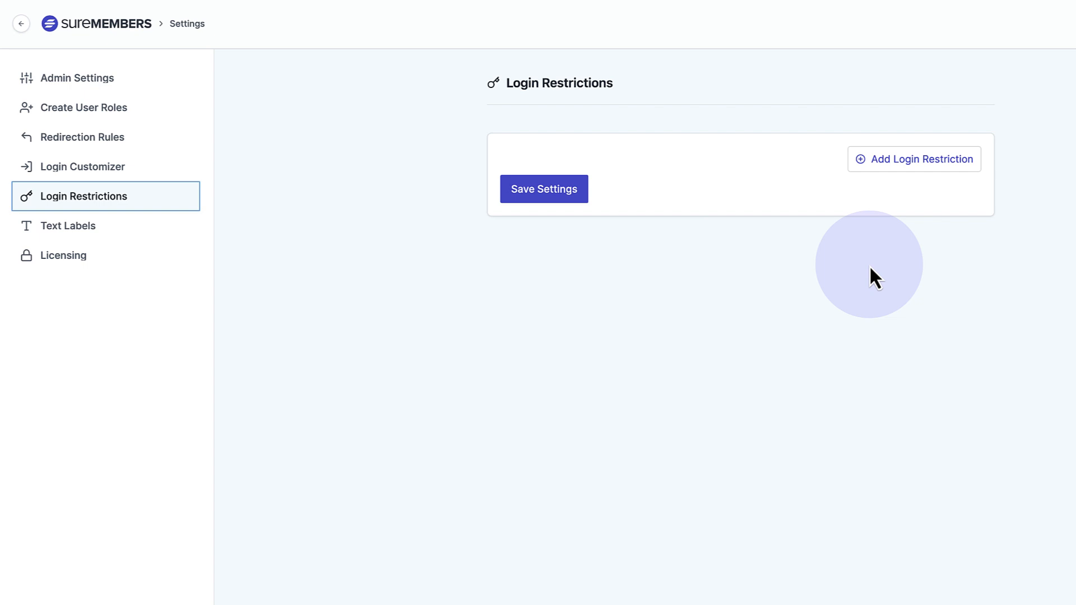
pyautogui.click(891, 159)
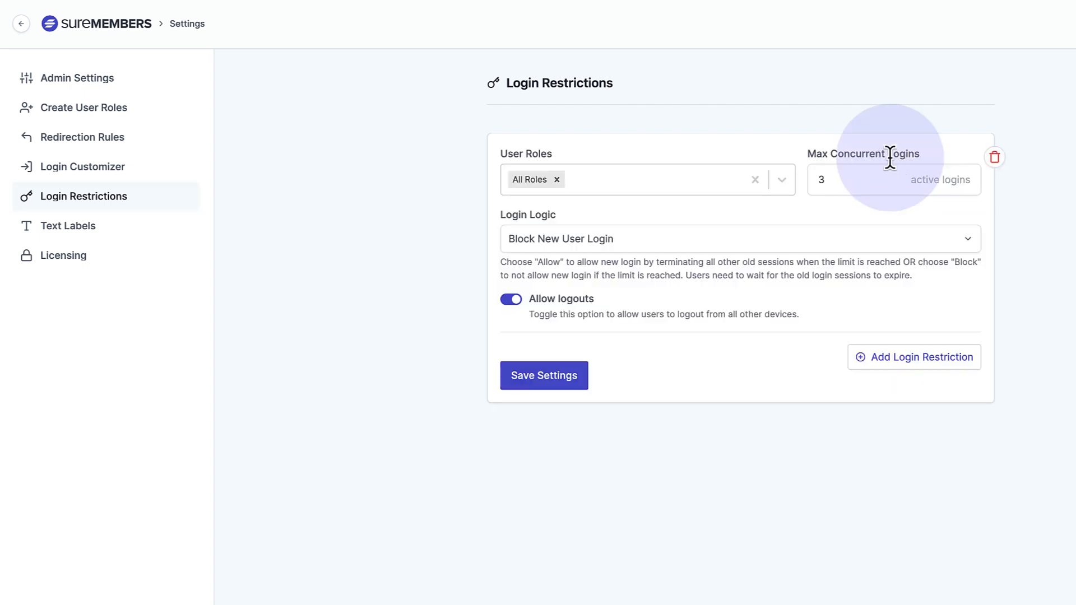
pyautogui.click(556, 180)
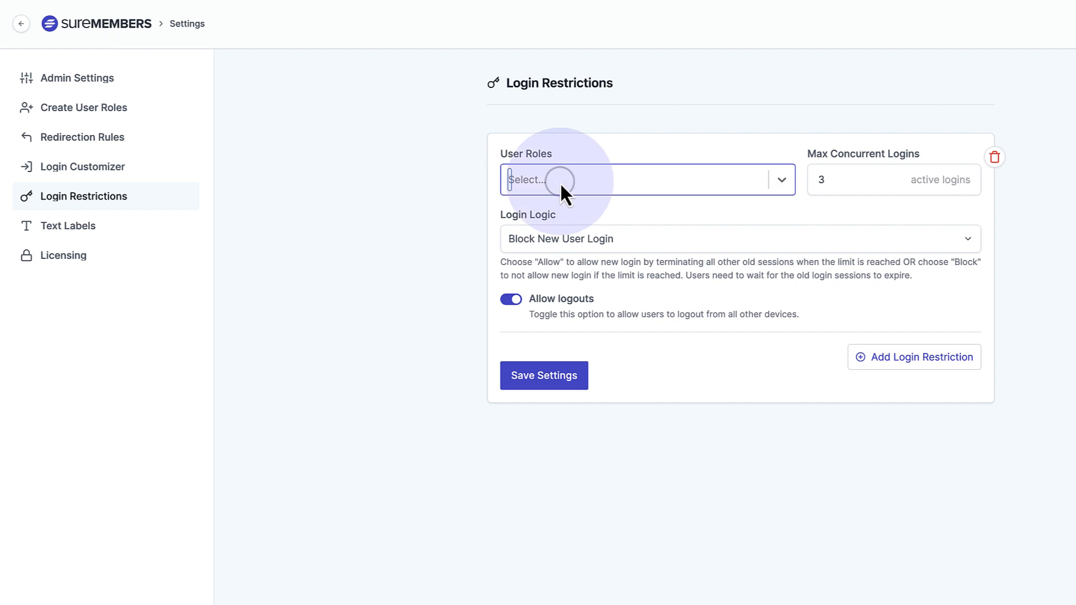
pyautogui.write('stu')
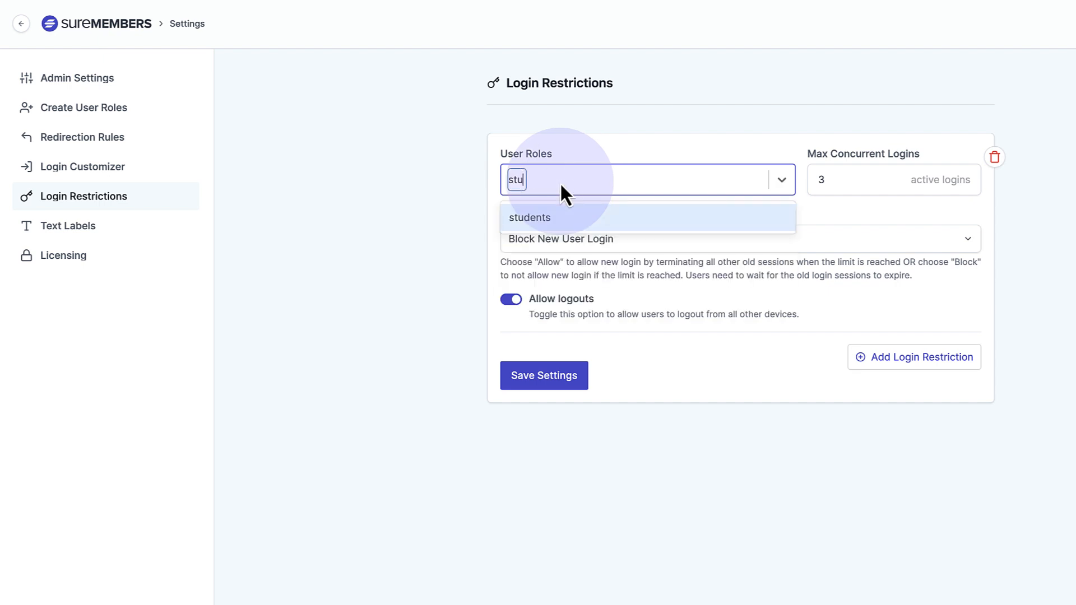
pyautogui.click(556, 217)
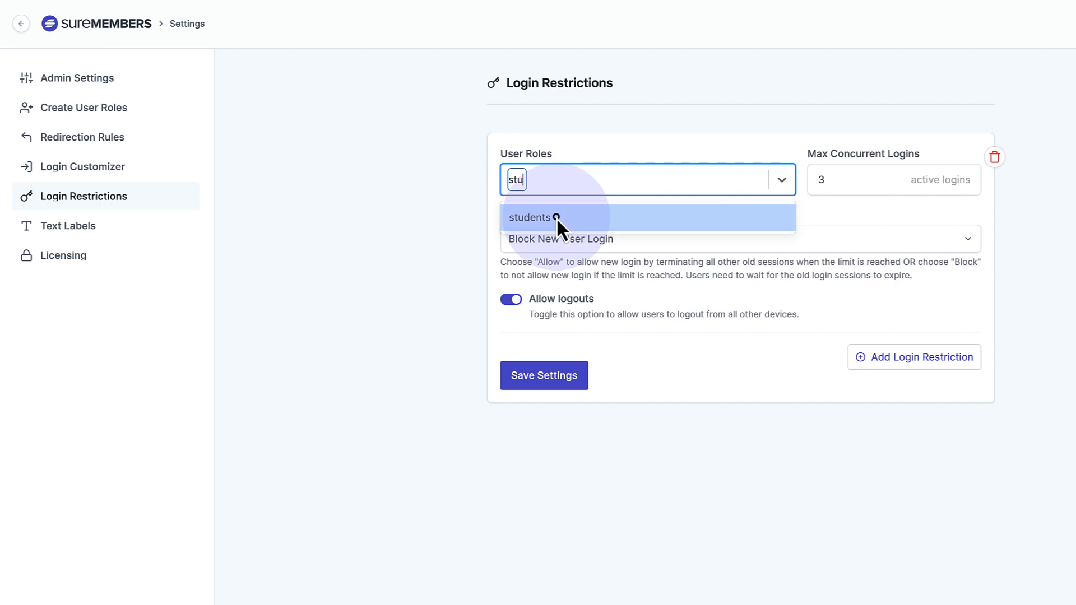
pyautogui.click(470, 212)
# - Save the students login restriction, keeping 3 max concurrent logins, Block New User Login and Allow logouts enabled
pyautogui.click(856, 195)
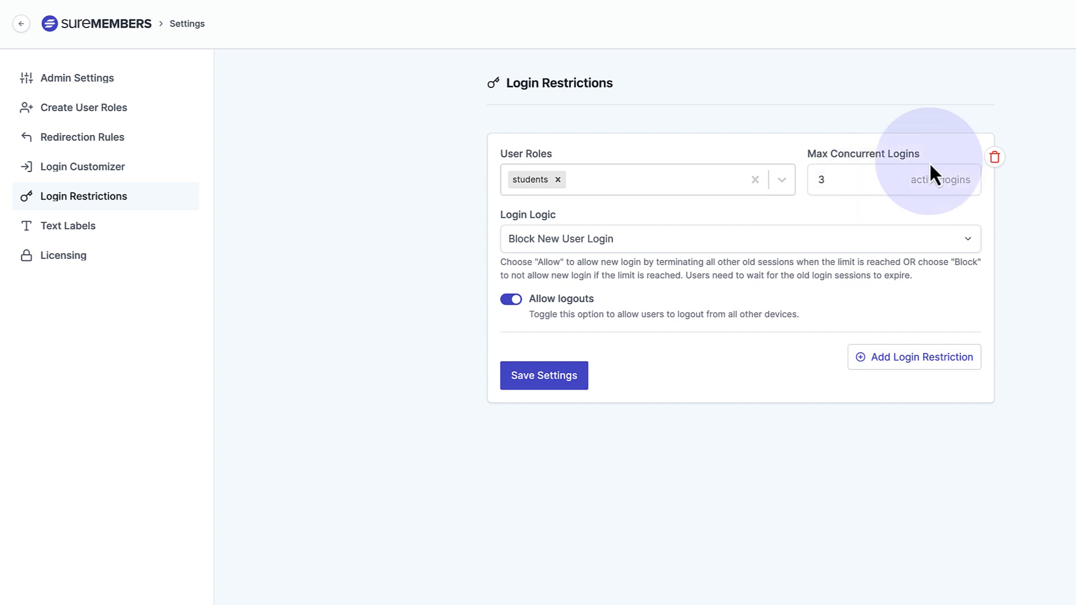
pyautogui.click(853, 182)
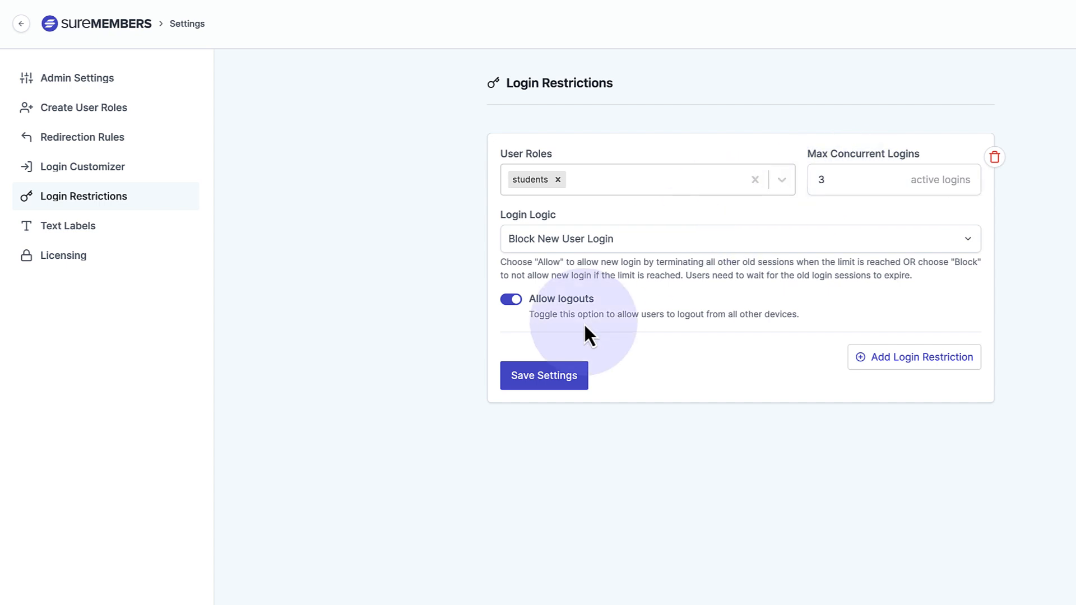
pyautogui.click(578, 380)
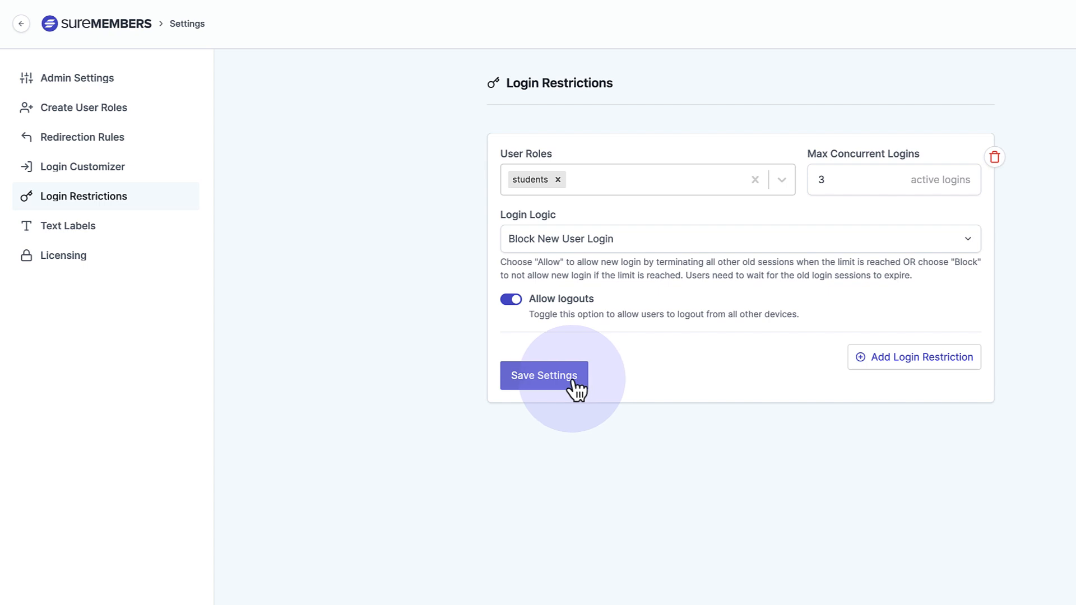
pyautogui.click(557, 380)
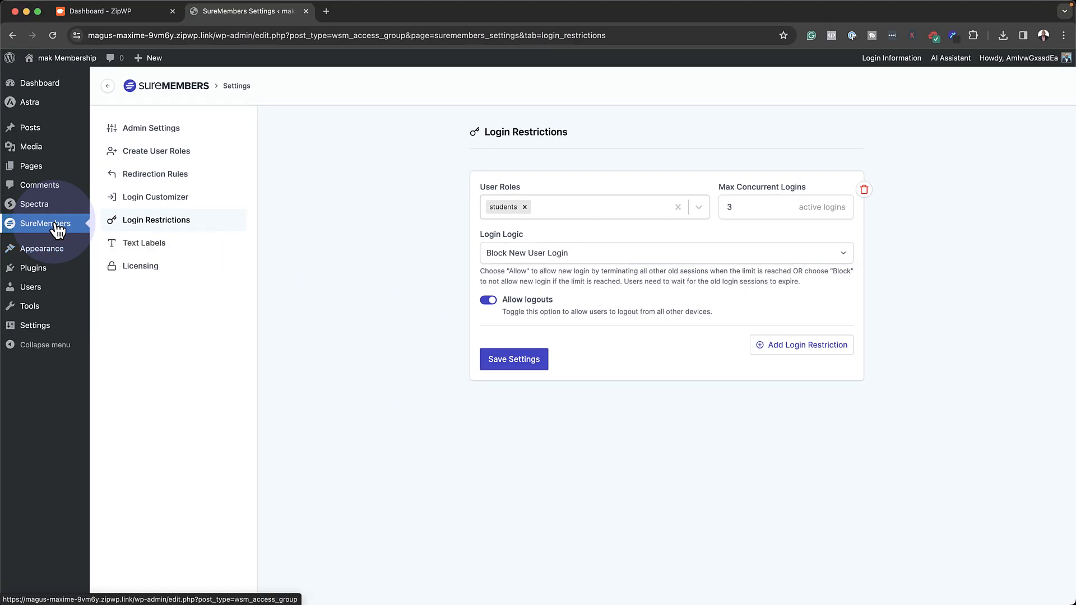
# - View the SureMembers Access Groups list and the Admin Settings reached from it, and return to the list
pyautogui.click(58, 226)
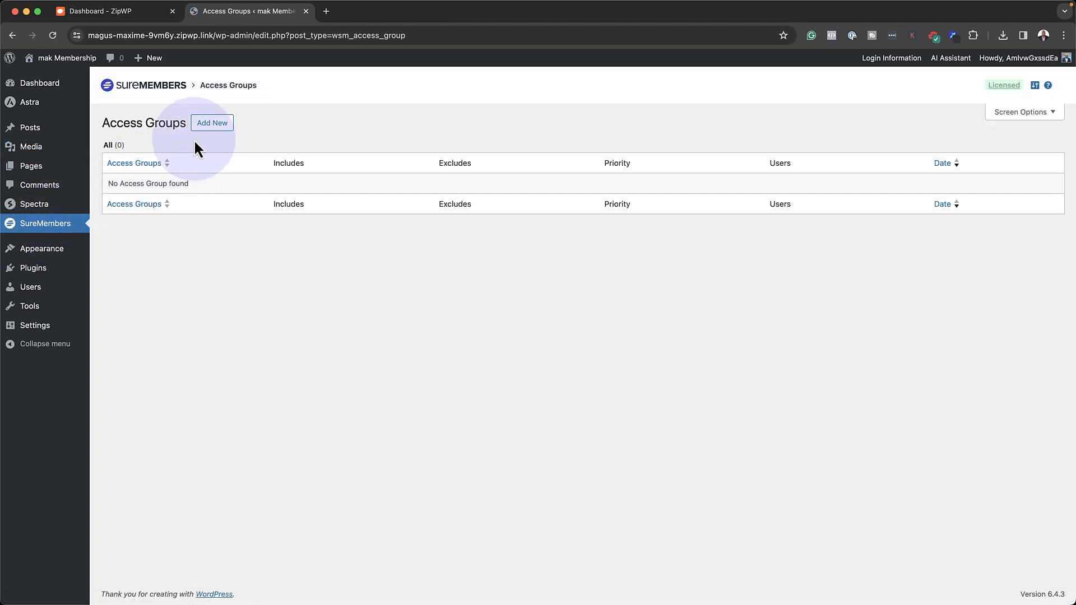
pyautogui.click(212, 124)
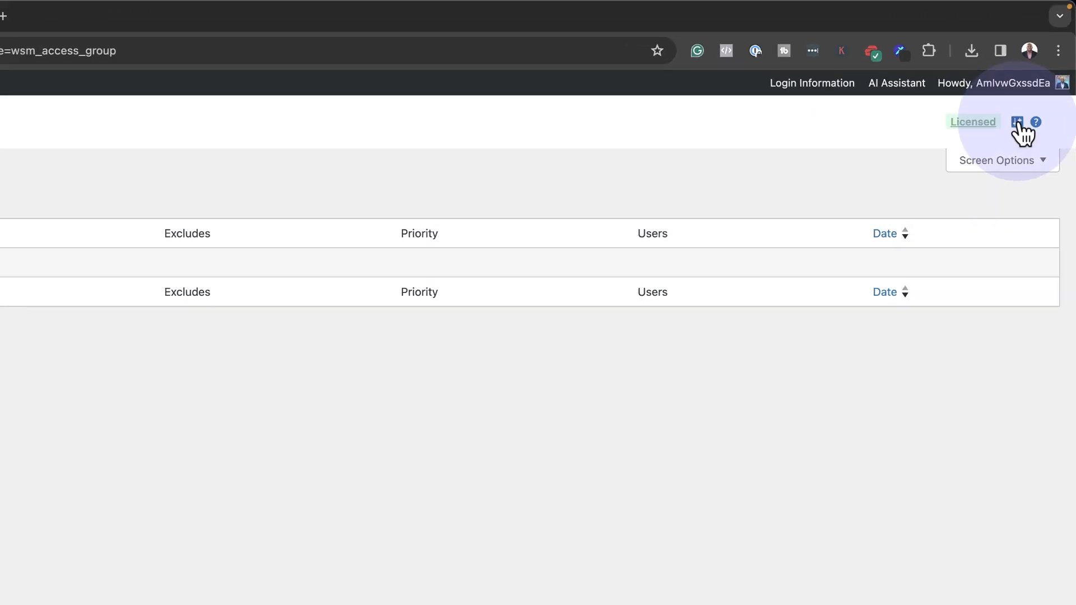
pyautogui.click(1018, 123)
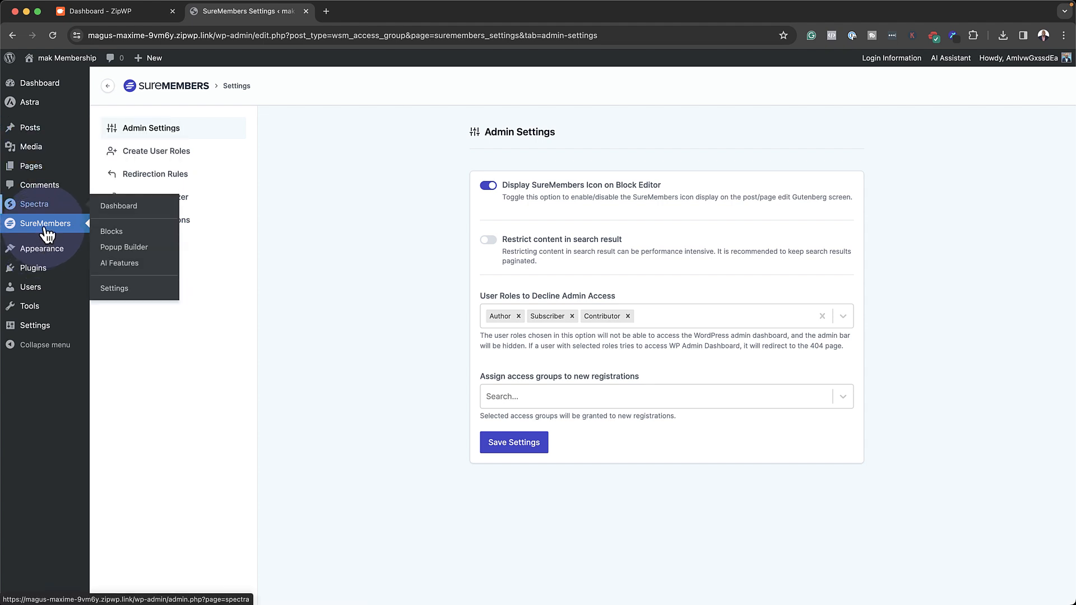
pyautogui.click(48, 231)
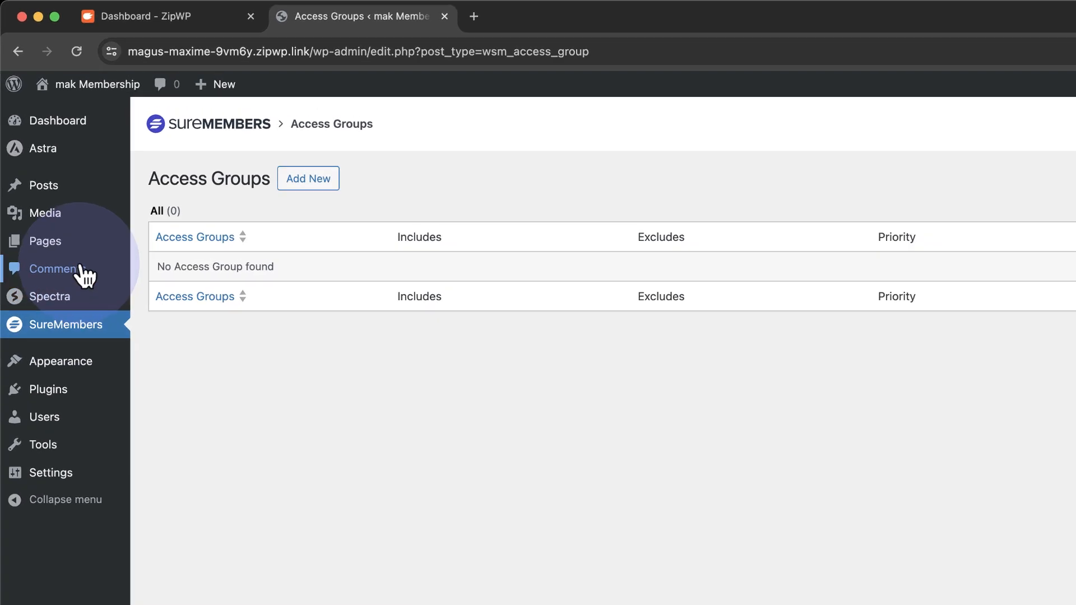
# - Create a new page, dismiss the block editor welcome guide and title the page Wrong Level
pyautogui.click(172, 269)
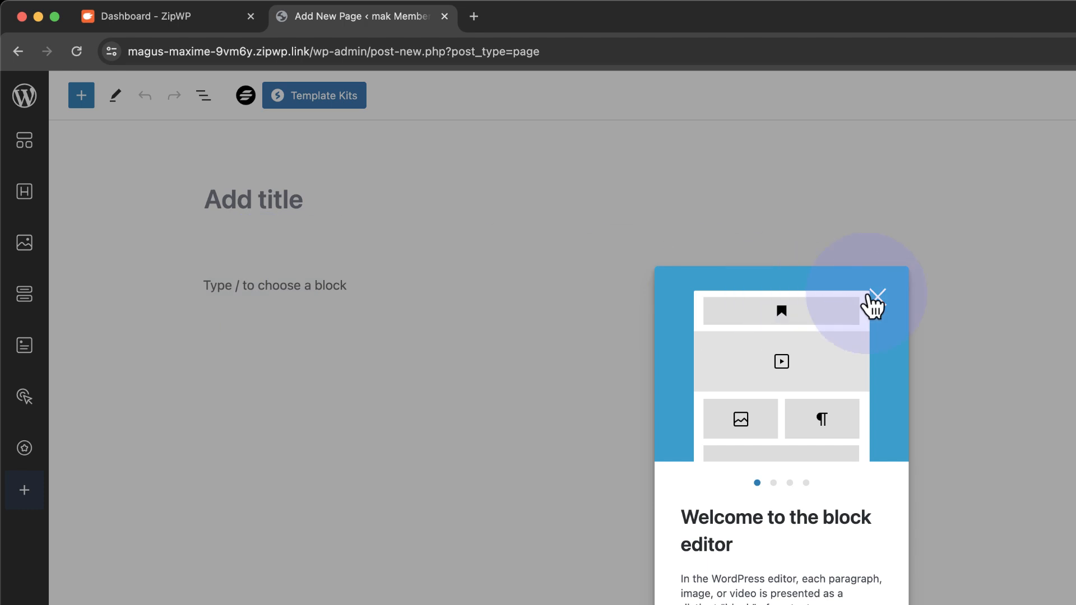
pyautogui.click(874, 303)
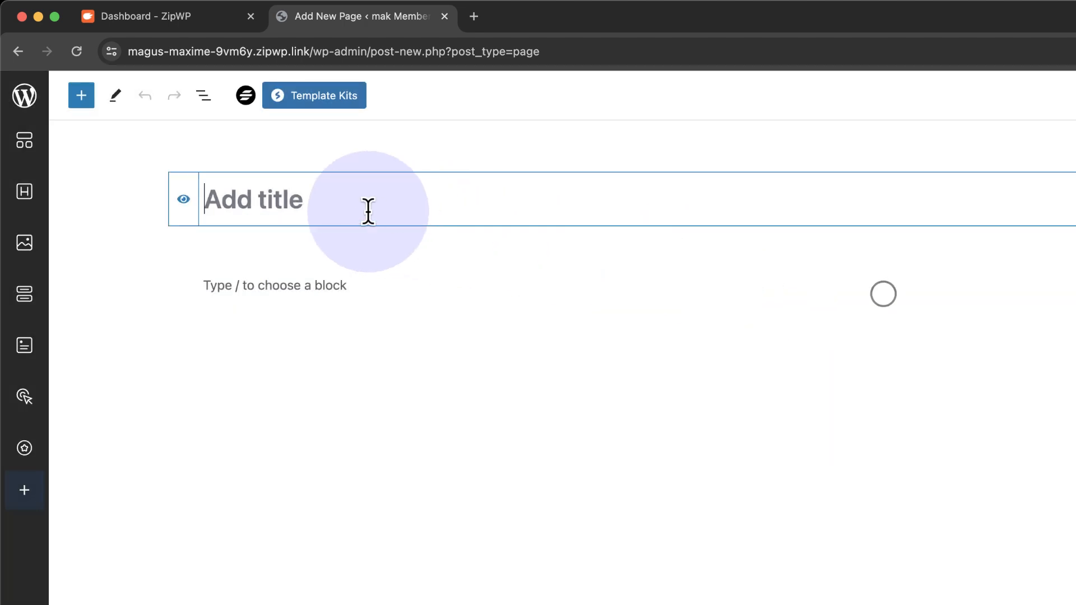
pyautogui.click(367, 211)
pyautogui.write('W')
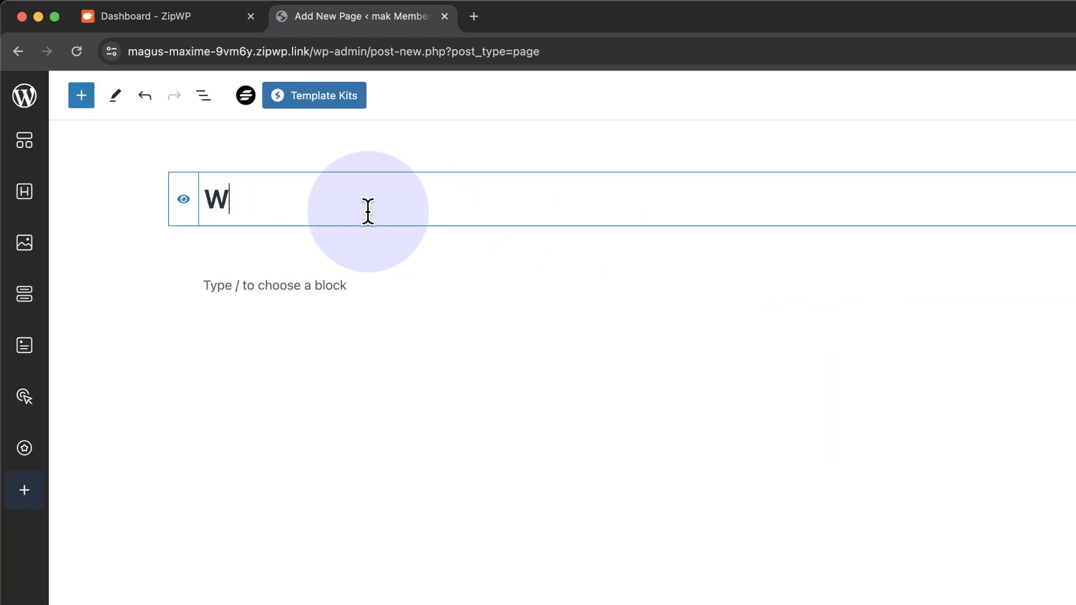
pyautogui.write('rong Level')
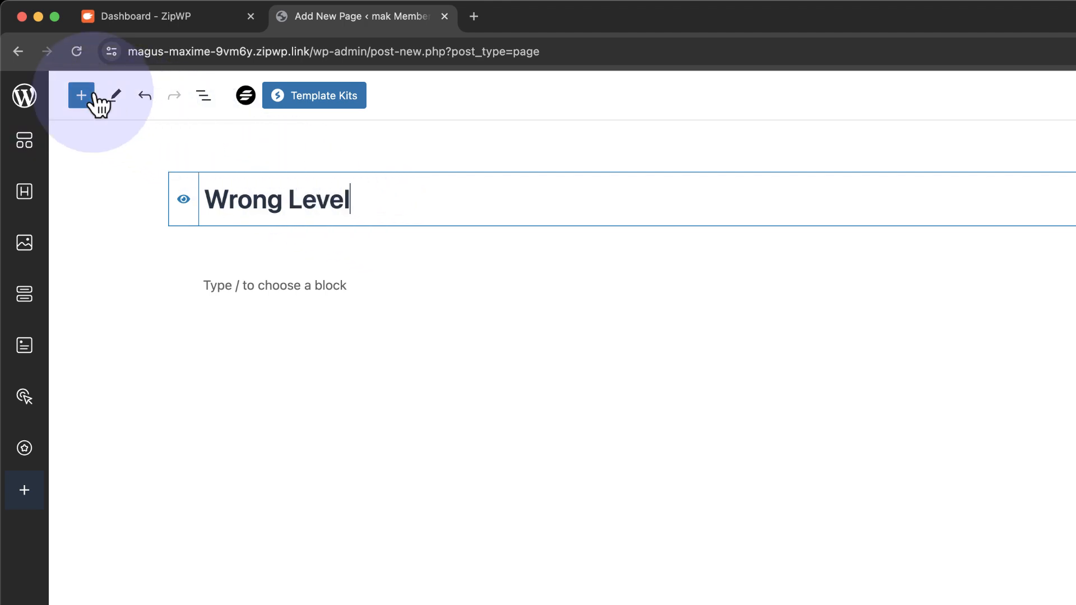
# - Add a Spectra Container to the Wrong Level page and insert an Info Box block inside it
pyautogui.click(26, 151)
pyautogui.click(432, 374)
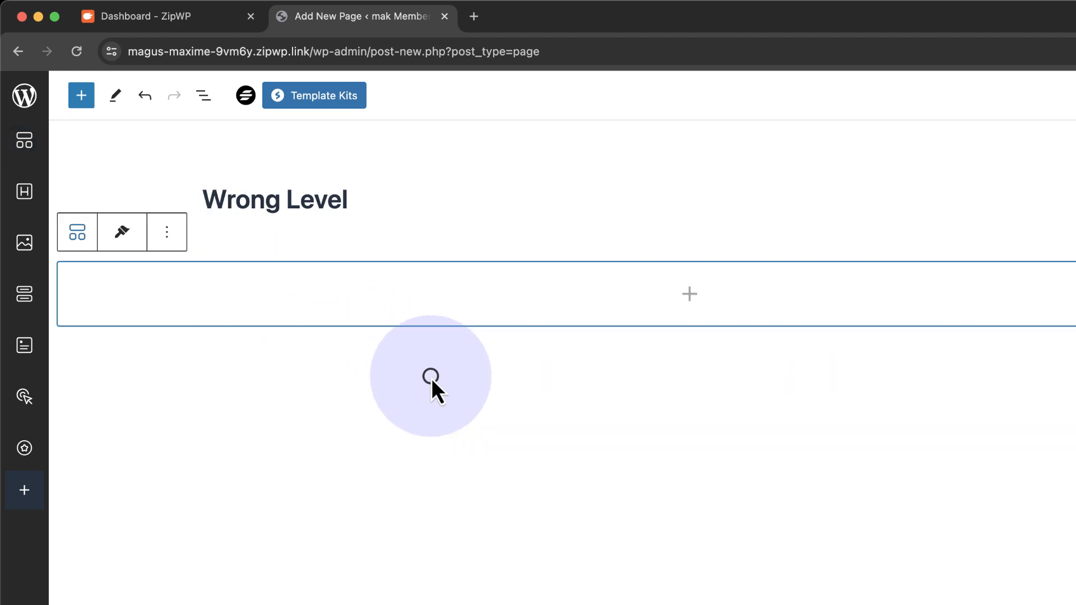
pyautogui.click(690, 293)
pyautogui.click(670, 366)
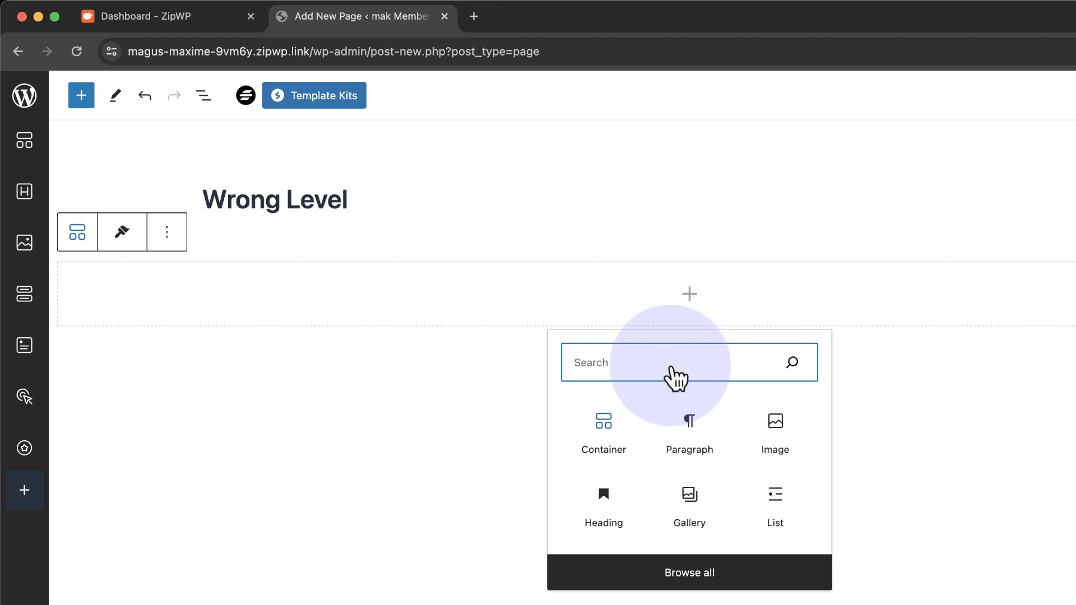
pyautogui.click(698, 572)
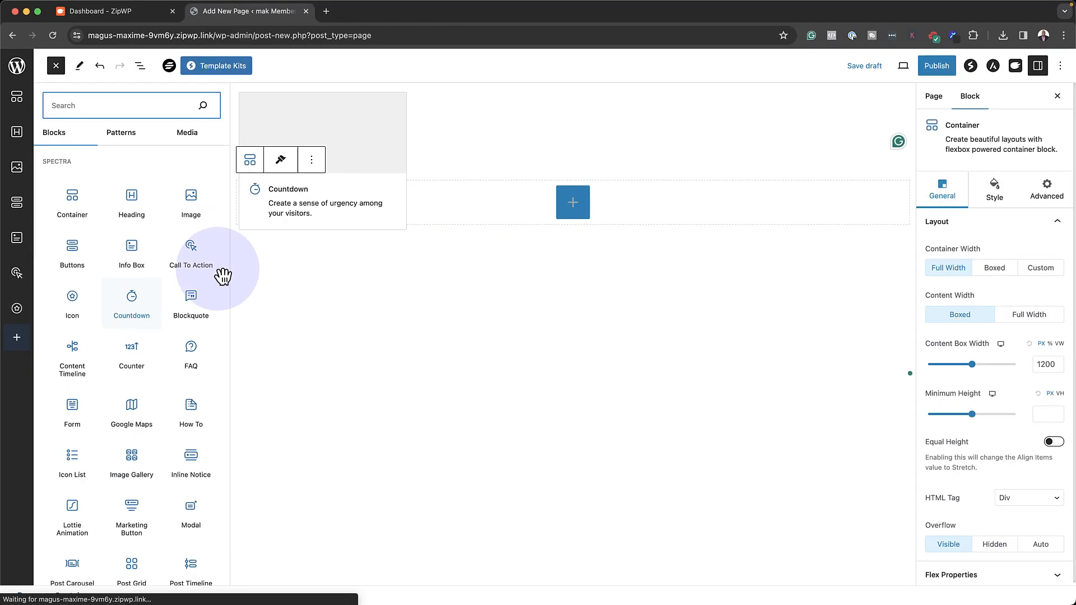
pyautogui.click(143, 263)
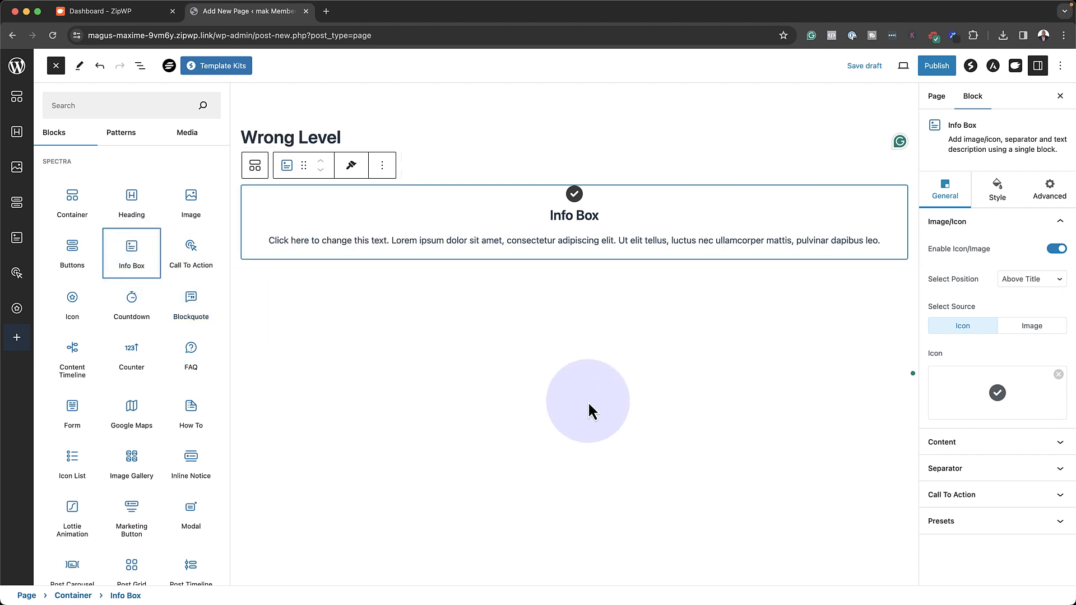
# - Replace the Info Box's check icon with the Circle Xmark icon from the Icon Library
pyautogui.moveTo(1027, 400)
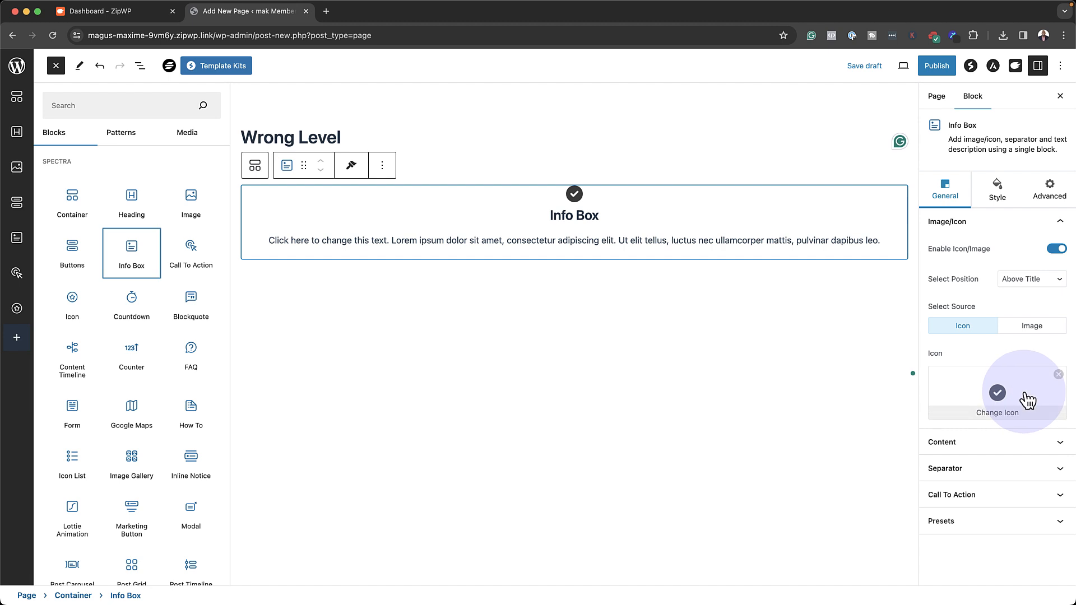
pyautogui.click(1027, 401)
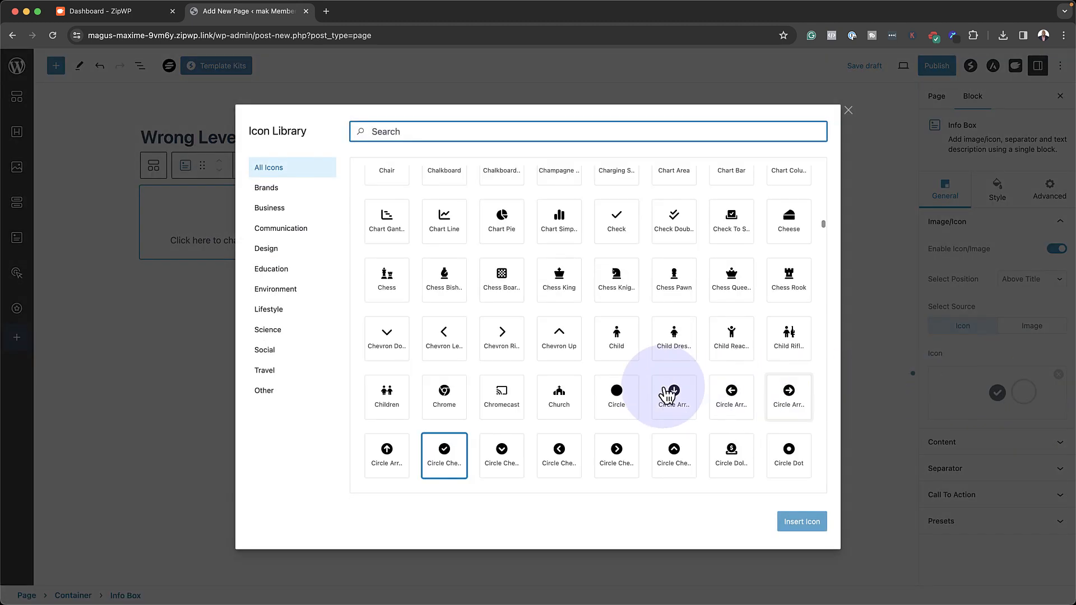
pyautogui.scroll(-4, 664, 390)
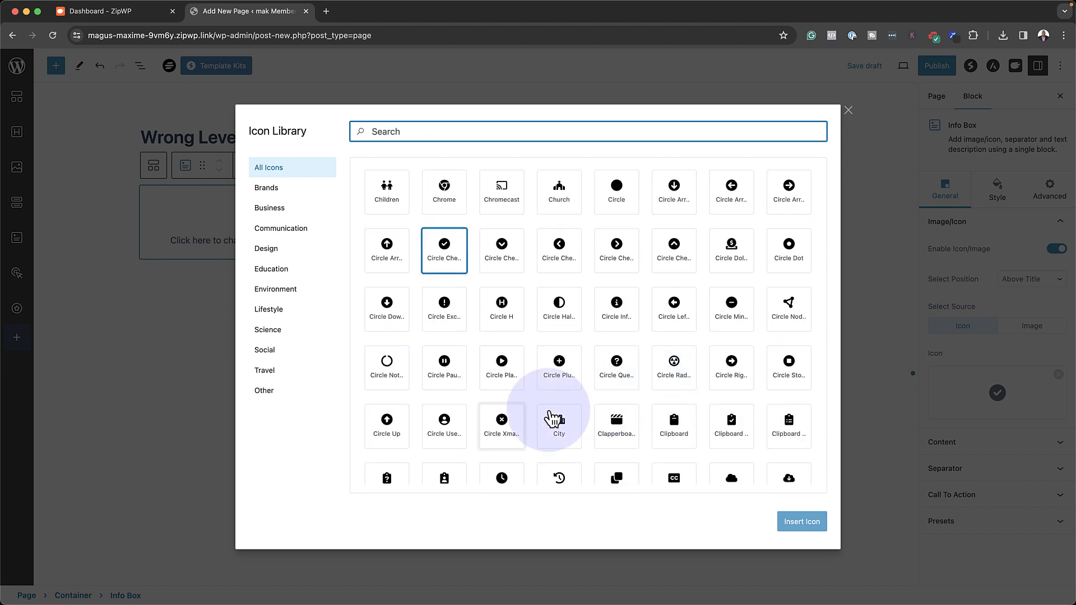
pyautogui.click(500, 426)
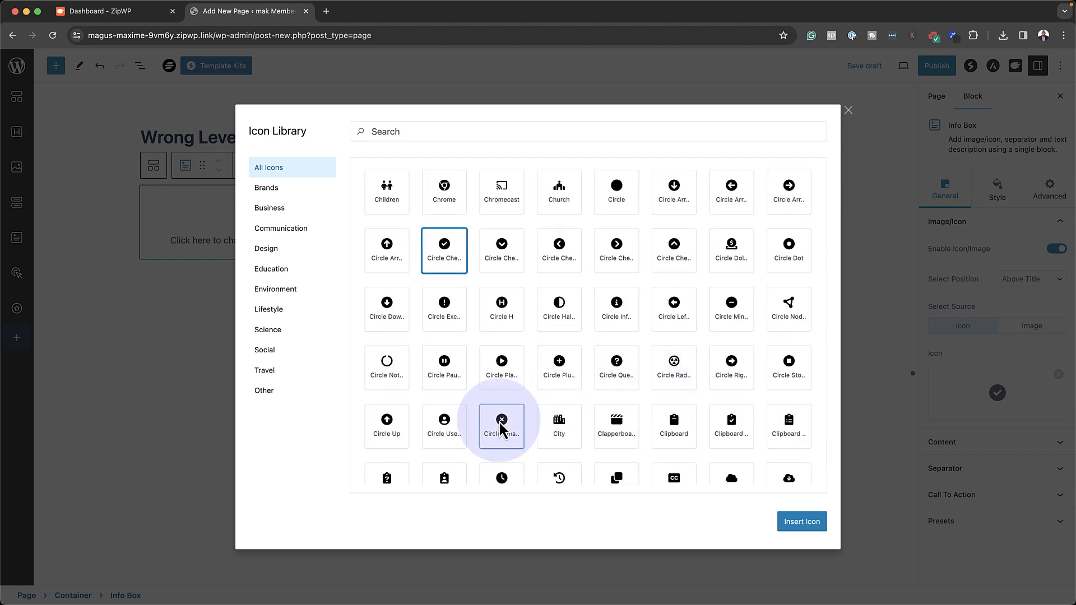
pyautogui.click(799, 523)
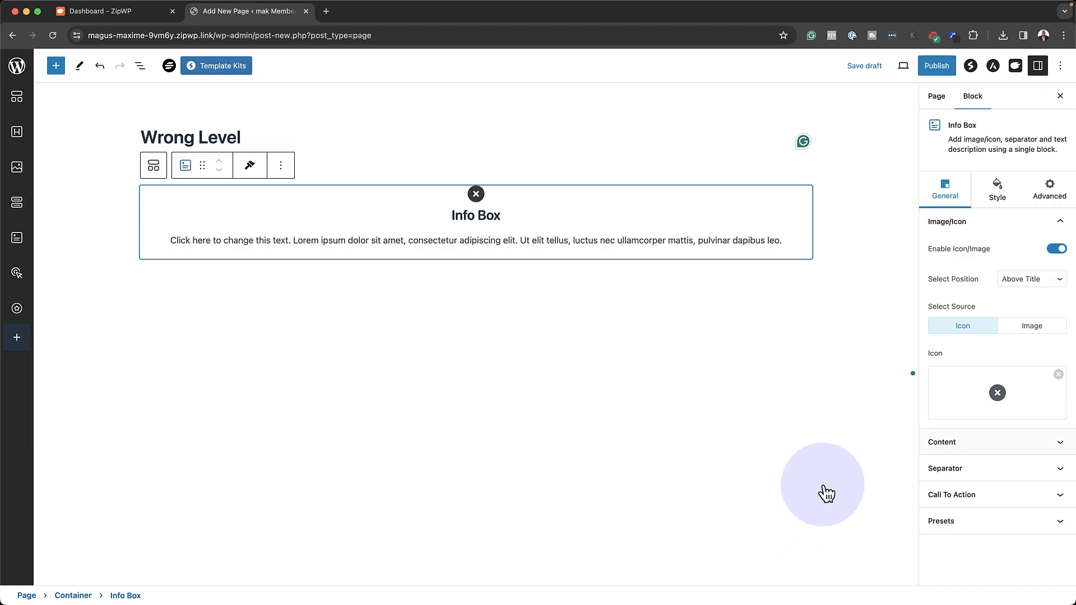
# - Title the Info Box "Sorry Wrong Level" and set its description to "The content you are trying to access is for members only. Click here to become a member."
pyautogui.tripleClick(476, 216)
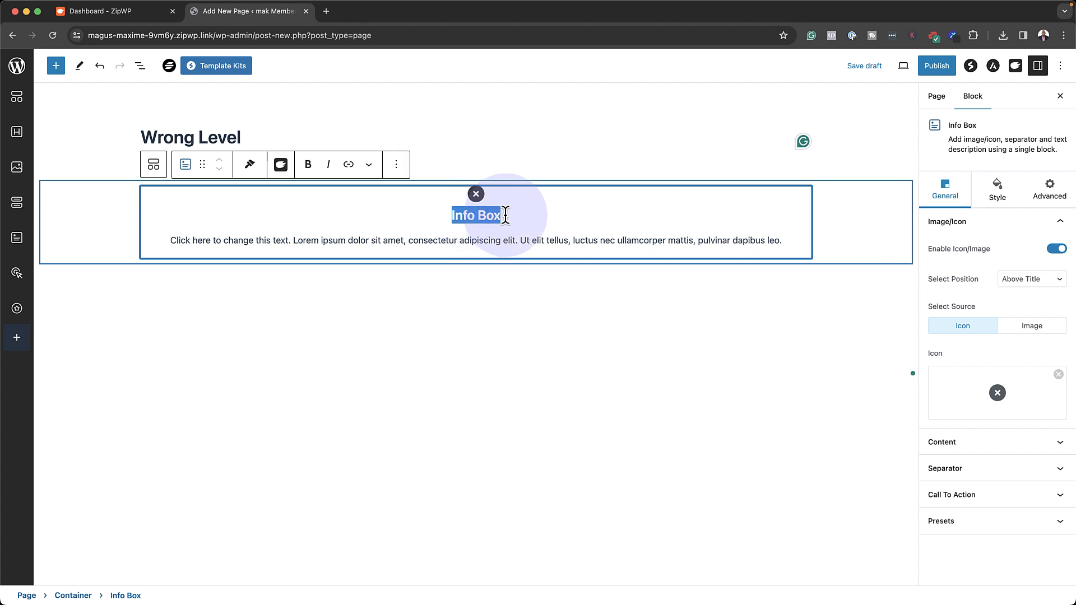
pyautogui.write('Sorry Wrong Level')
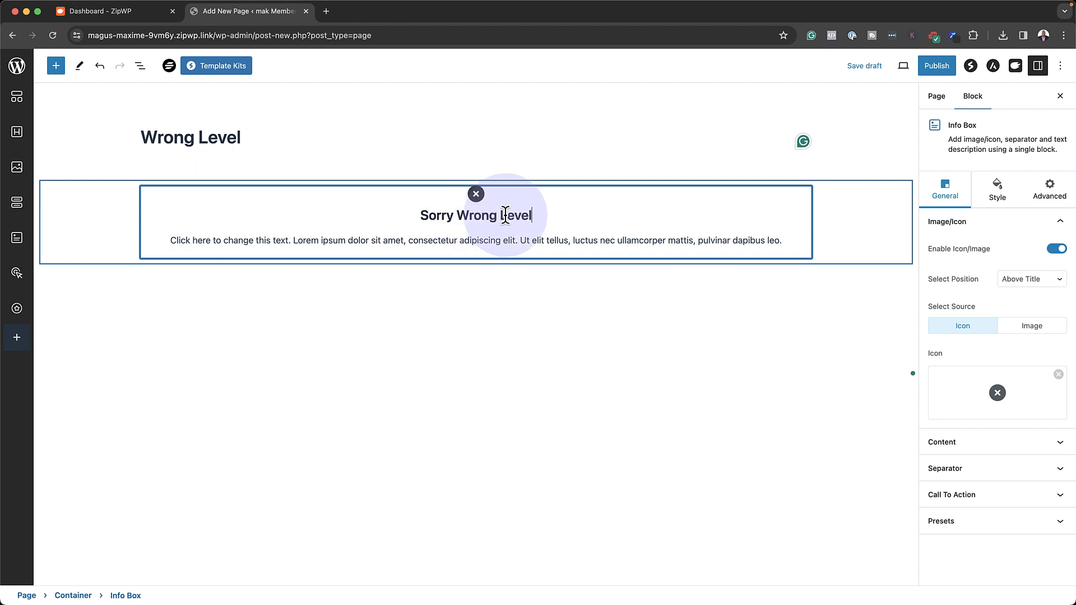
pyautogui.click(169, 240)
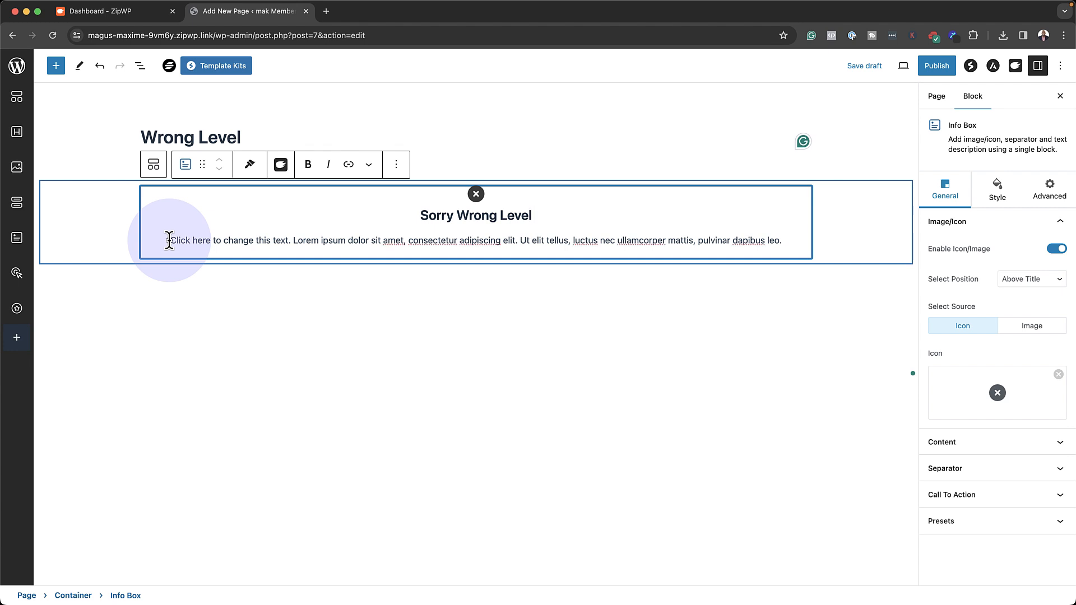
pyautogui.press('super+a')
pyautogui.write('The content you are trying to access is for members only. Click here to become a member.')
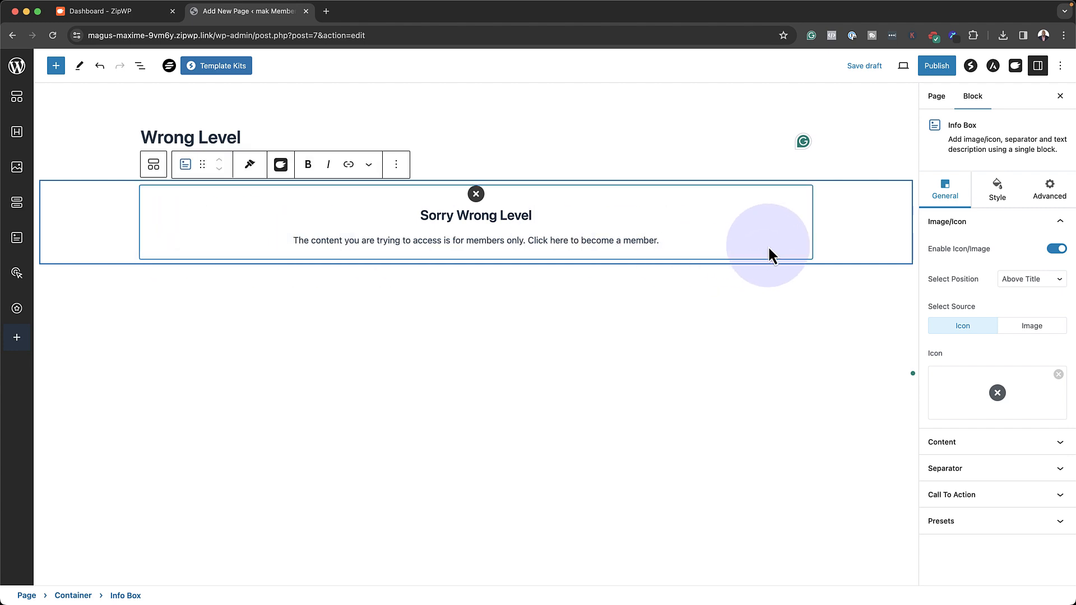
# - Style the Info Box icon with a red color, about #E30909, and a width of 55 px
pyautogui.click(999, 196)
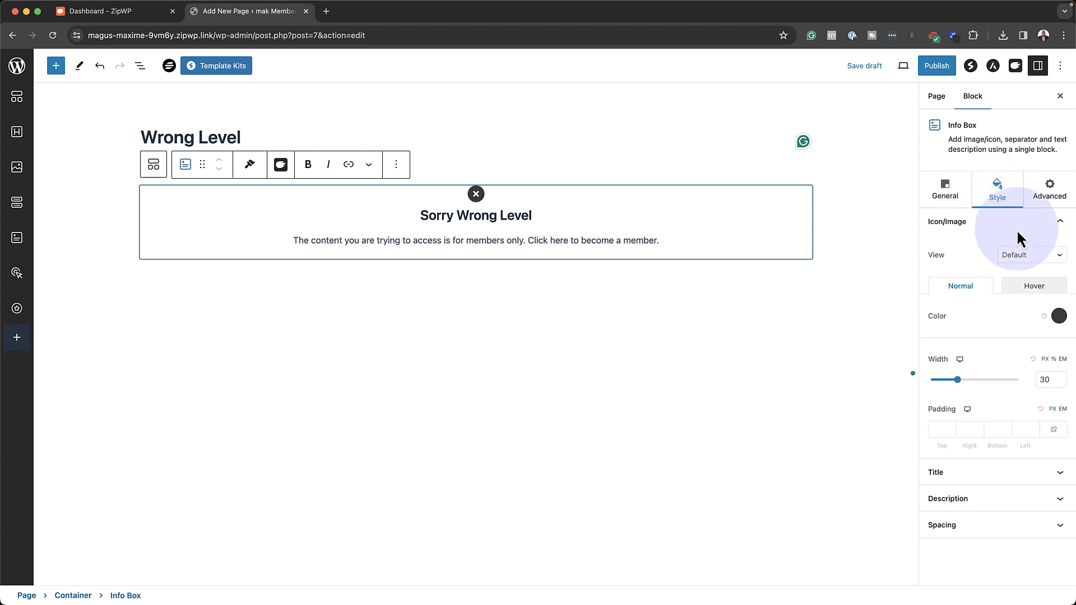
pyautogui.click(1059, 316)
pyautogui.click(1057, 337)
pyautogui.moveTo(1057, 338); pyautogui.dragTo(1060, 336)
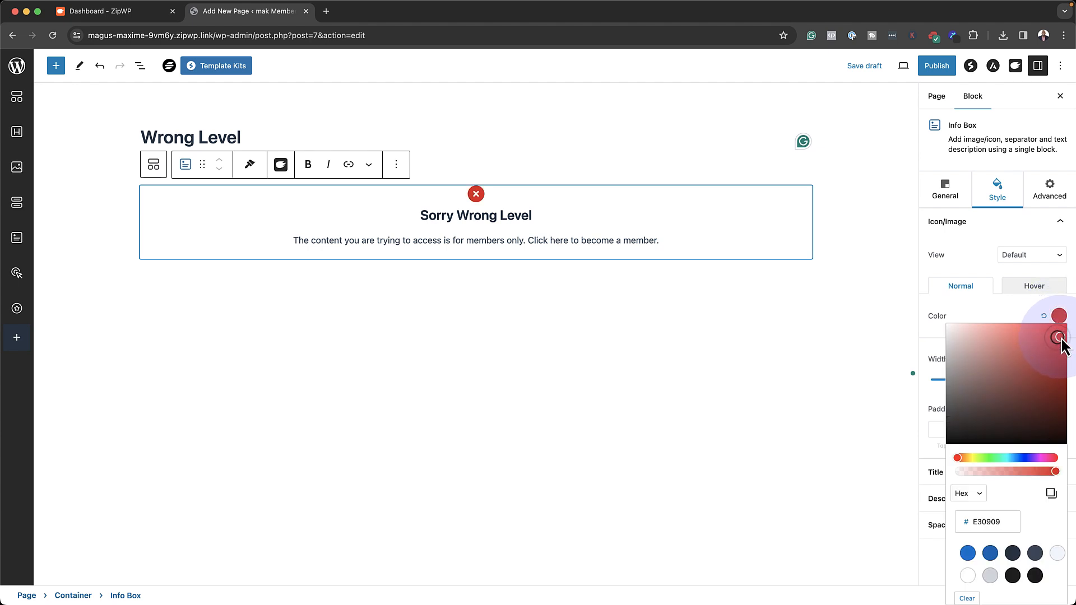
pyautogui.click(927, 334)
pyautogui.moveTo(959, 383); pyautogui.dragTo(983, 388)
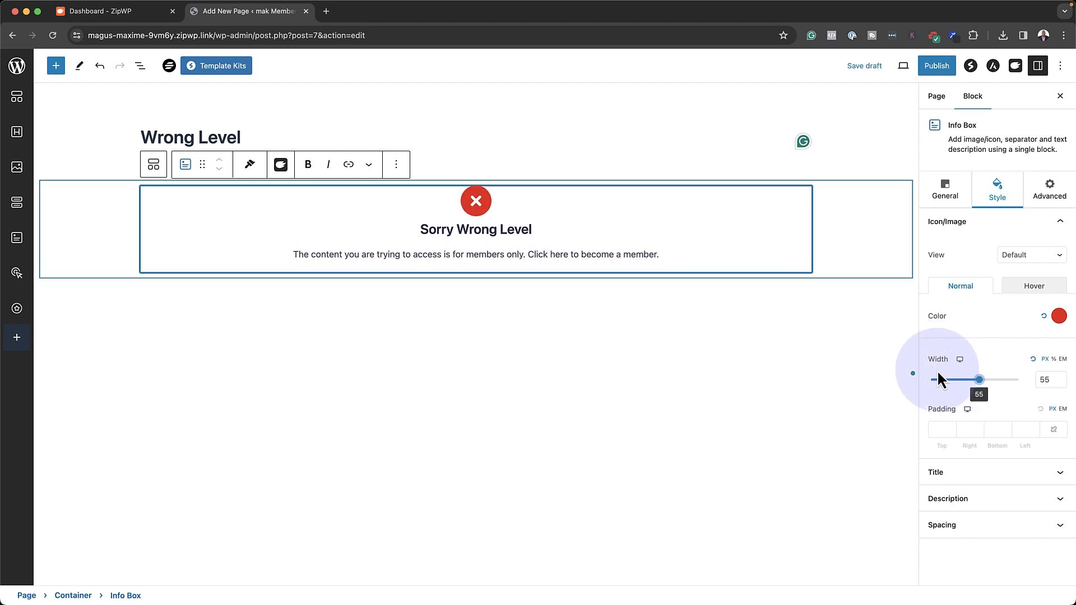
# - Turn the words "Click here" in the Info Box description into a link
pyautogui.click(539, 258)
pyautogui.moveTo(529, 255); pyautogui.dragTo(567, 255)
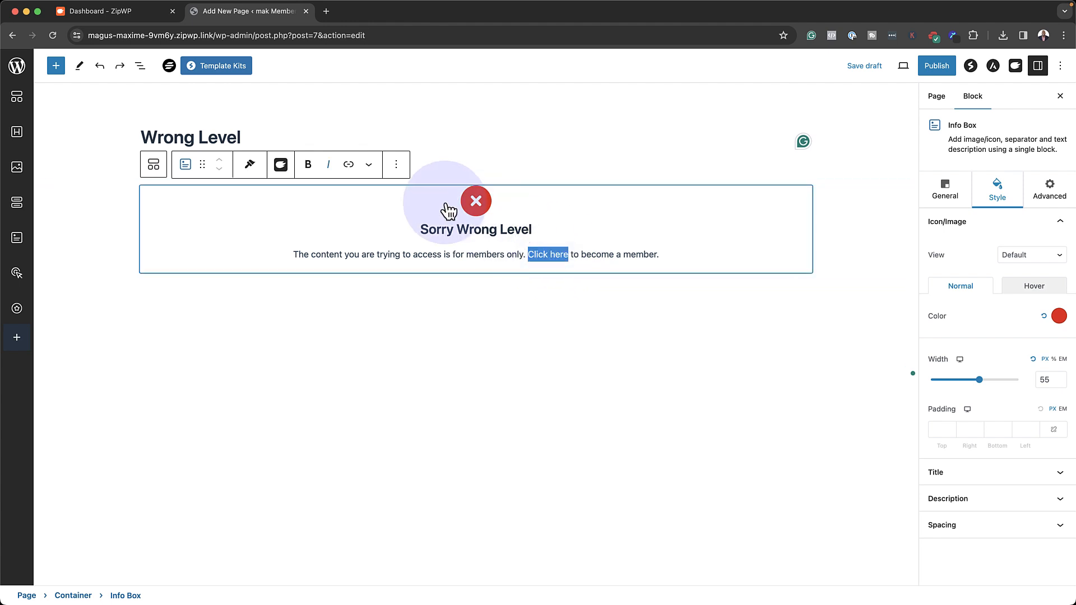
pyautogui.click(353, 171)
pyautogui.click(376, 180)
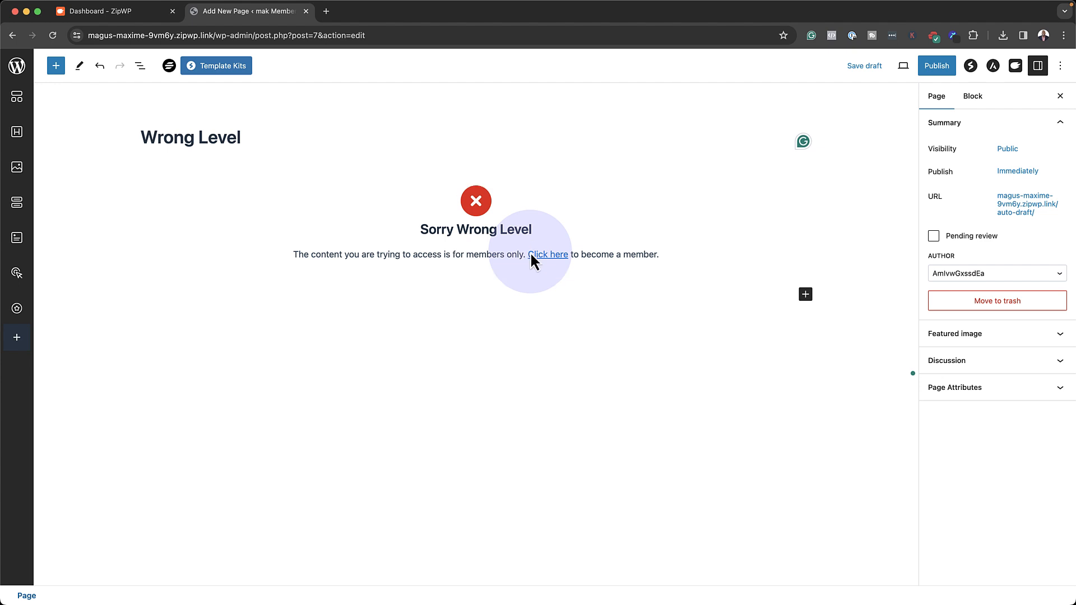
# - Hide the Wrong Level page title and set the Container's minimum height to 601 px
pyautogui.click(278, 144)
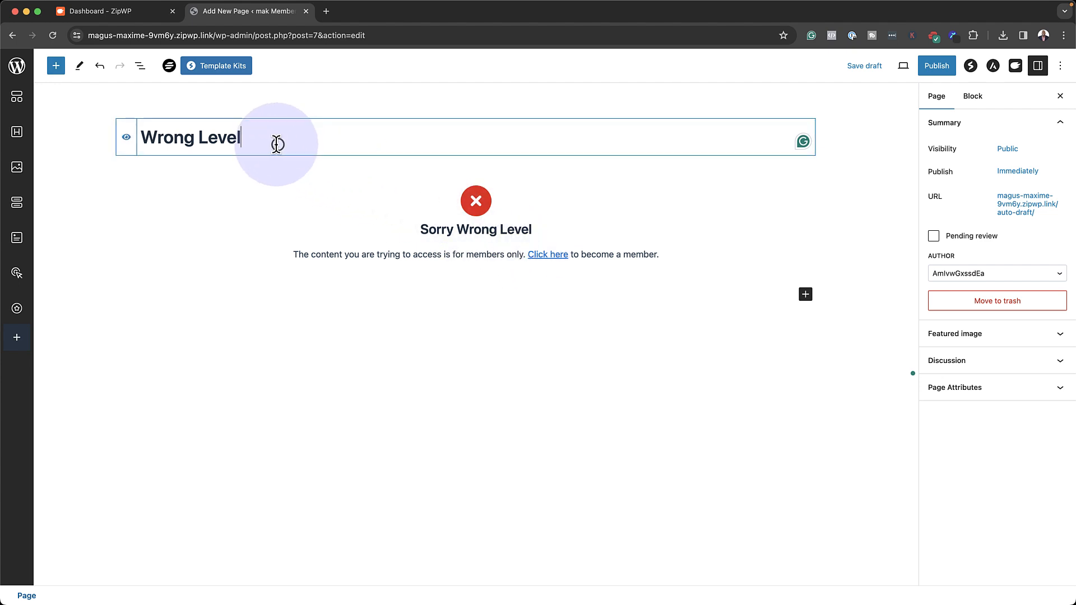
pyautogui.click(128, 137)
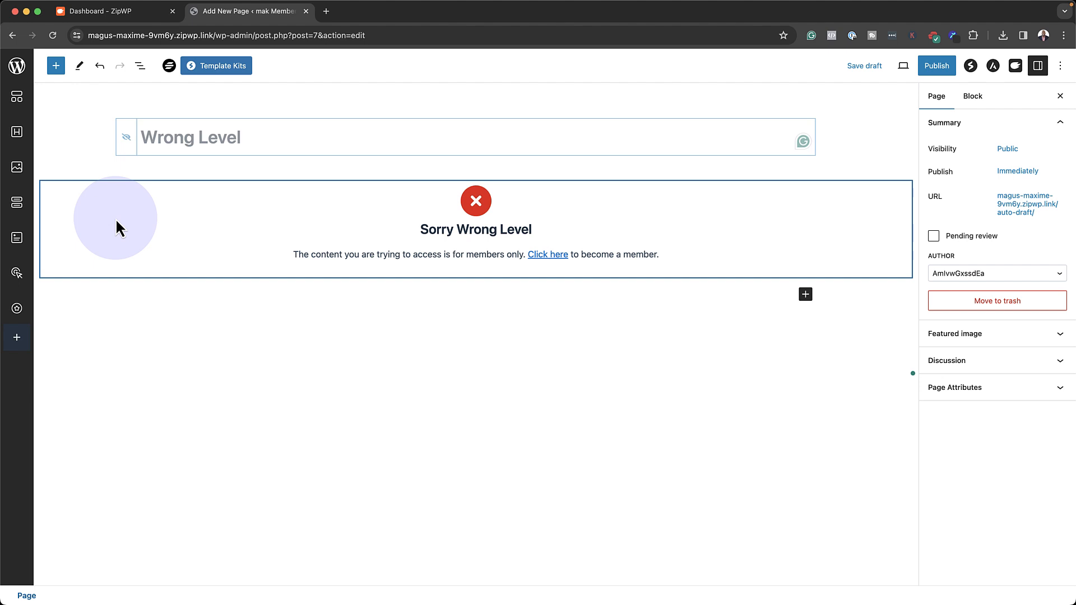
pyautogui.click(115, 224)
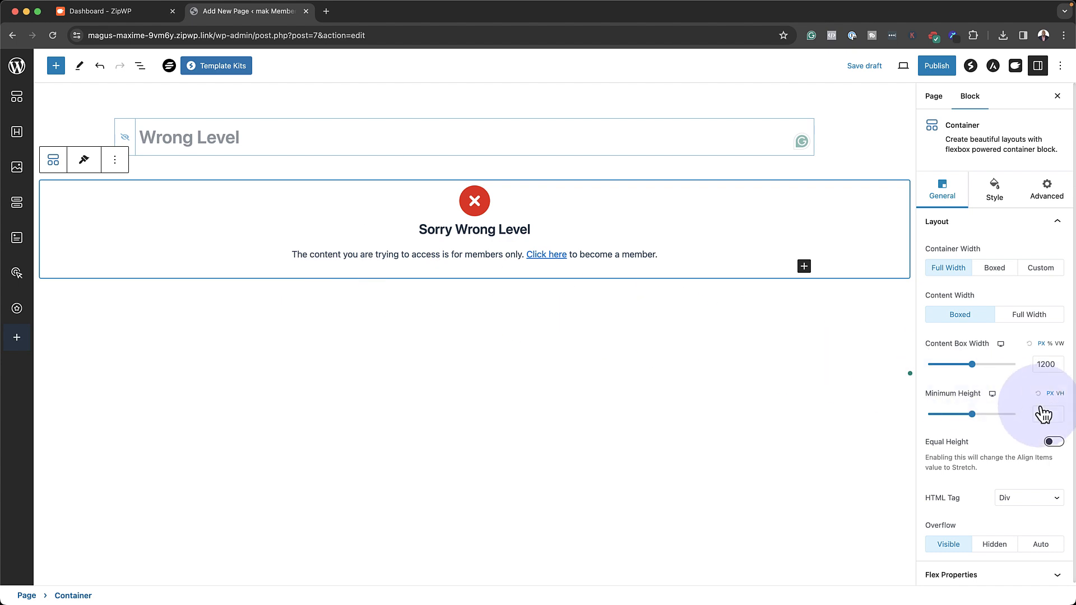
pyautogui.moveTo(984, 417); pyautogui.dragTo(985, 419)
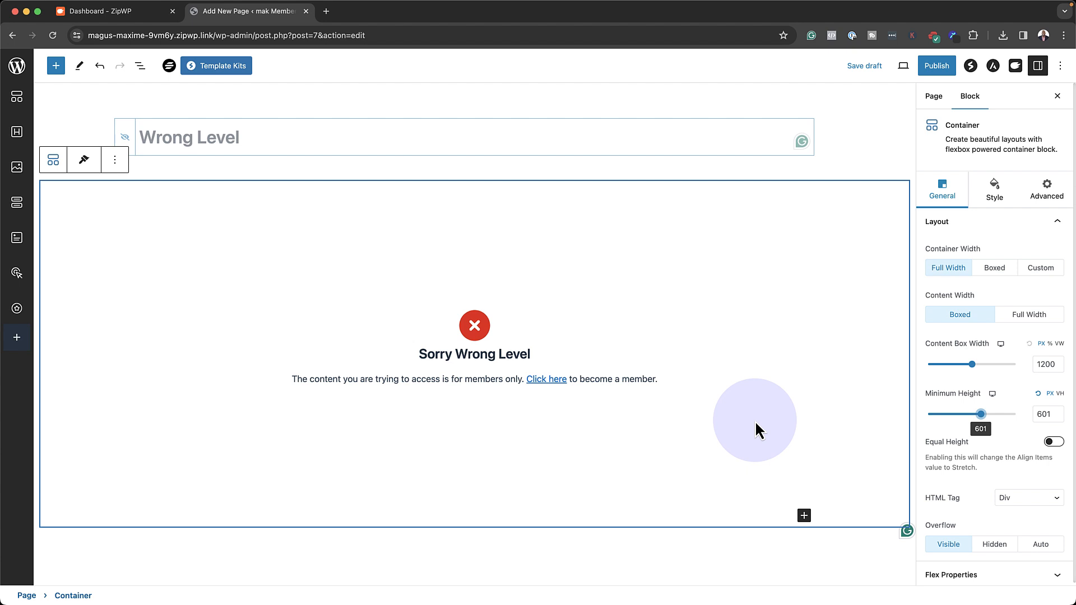
# - Disable the header and footer for this page in the Astra settings
pyautogui.click(993, 66)
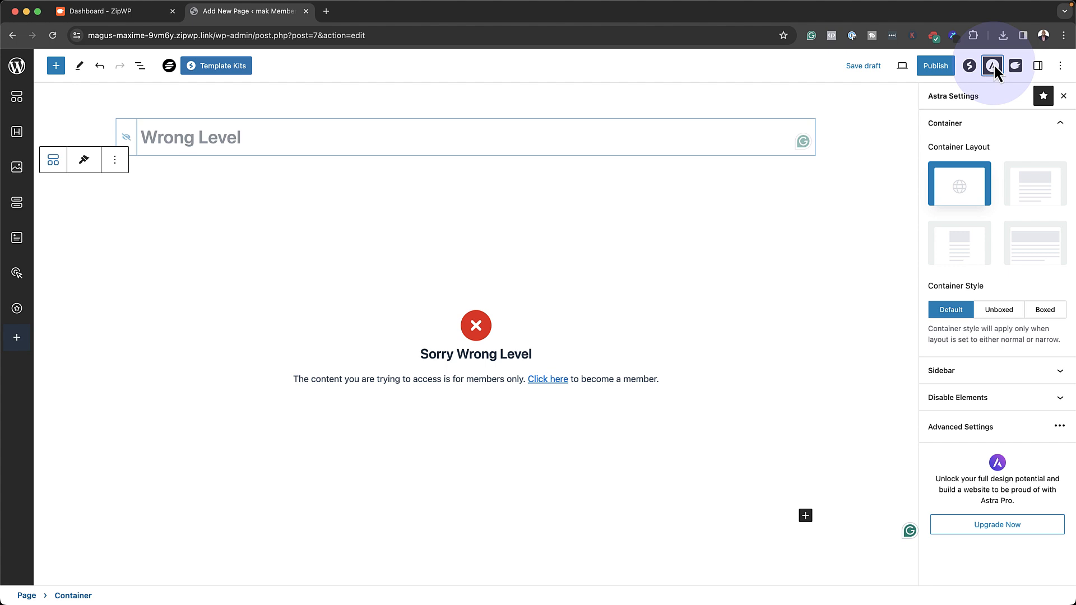
pyautogui.click(971, 399)
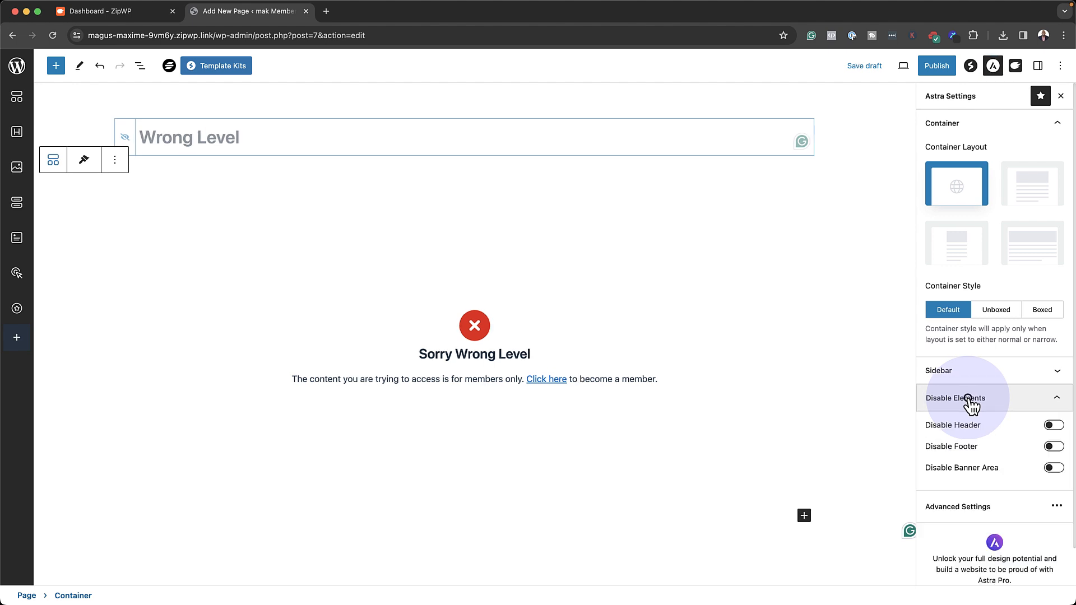
pyautogui.click(1059, 427)
pyautogui.click(1058, 447)
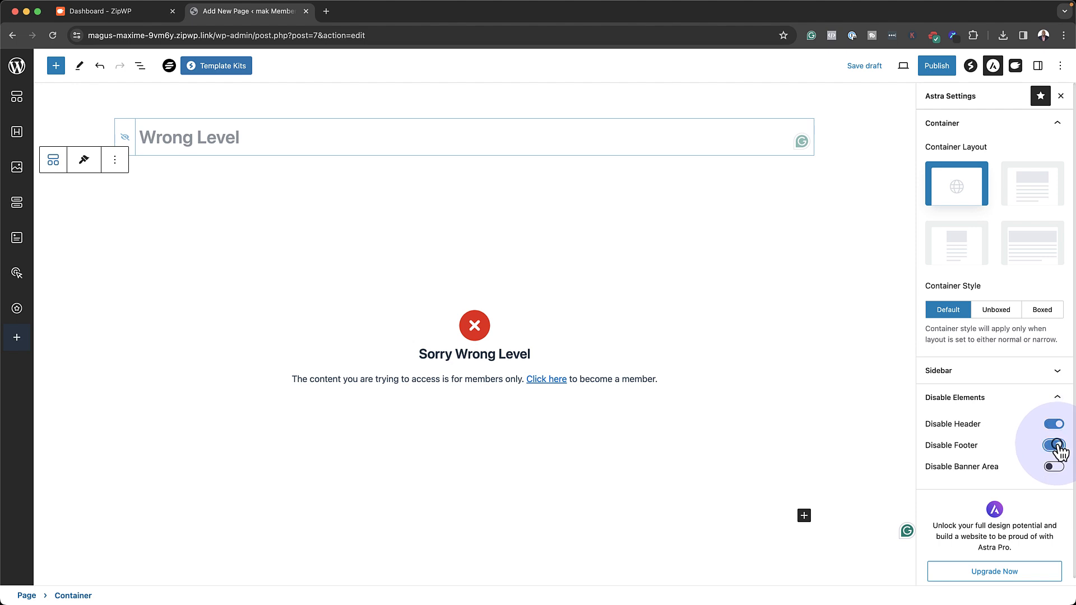
# - Publish the Wrong Level page and view the live page in a new browser tab
pyautogui.click(938, 67)
pyautogui.click(941, 70)
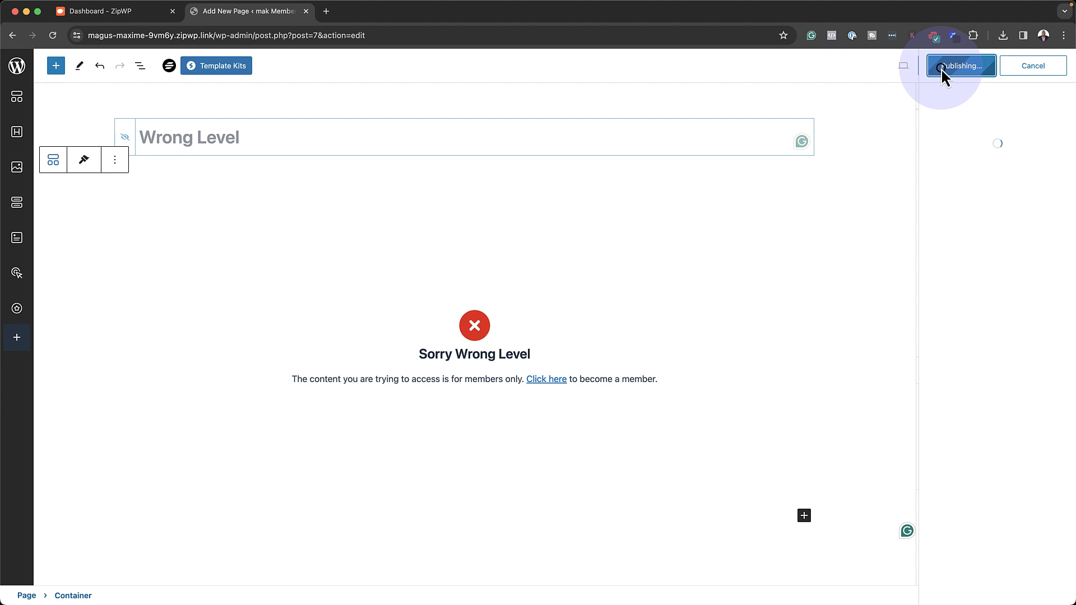
pyautogui.click(118, 570)
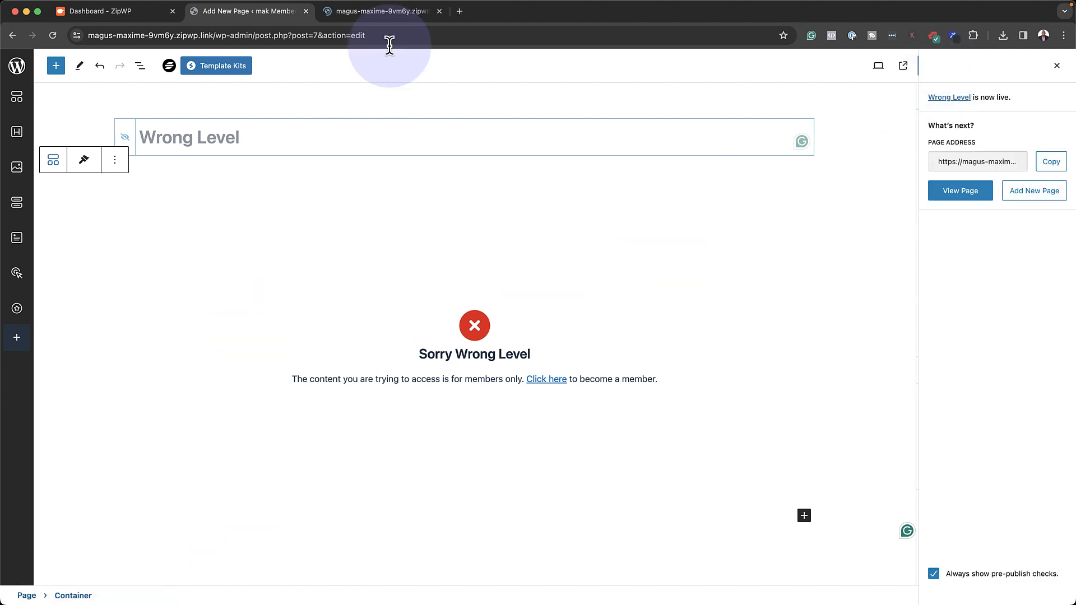
pyautogui.click(407, 16)
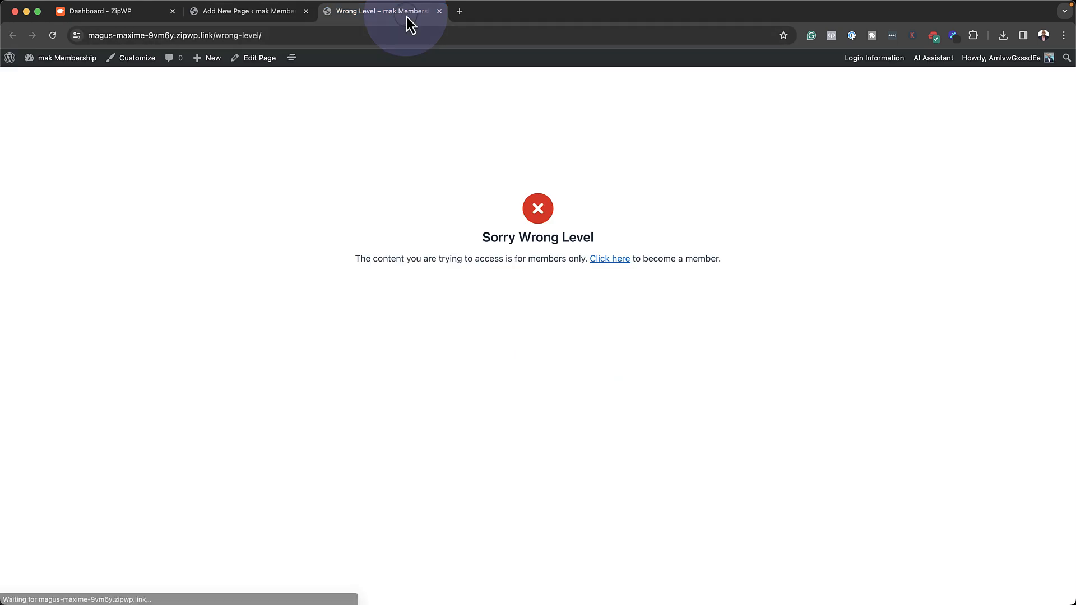
pyautogui.click(324, 35)
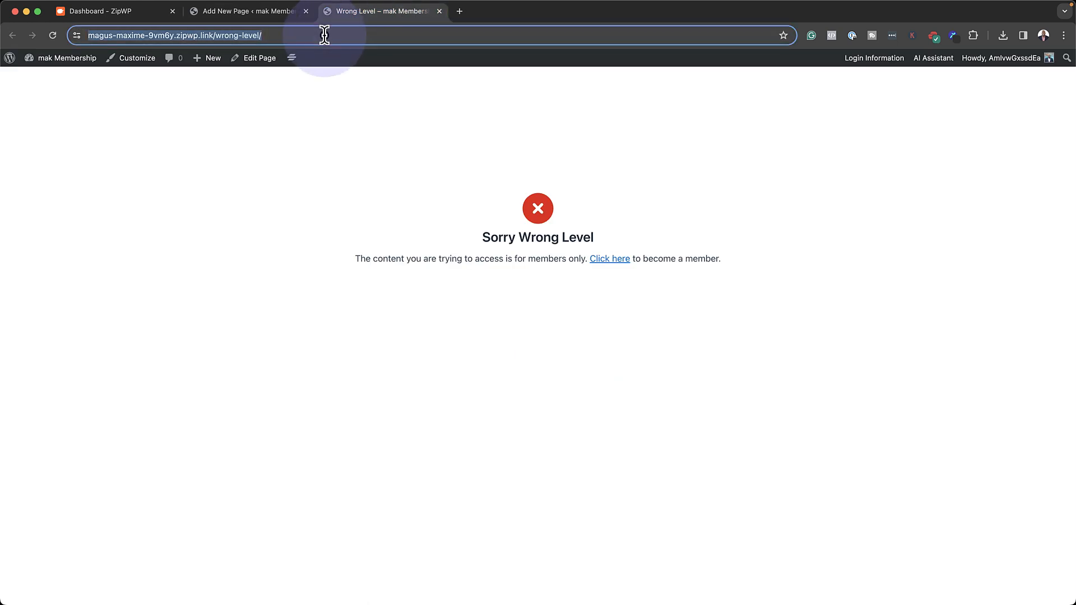
pyautogui.press('Return')
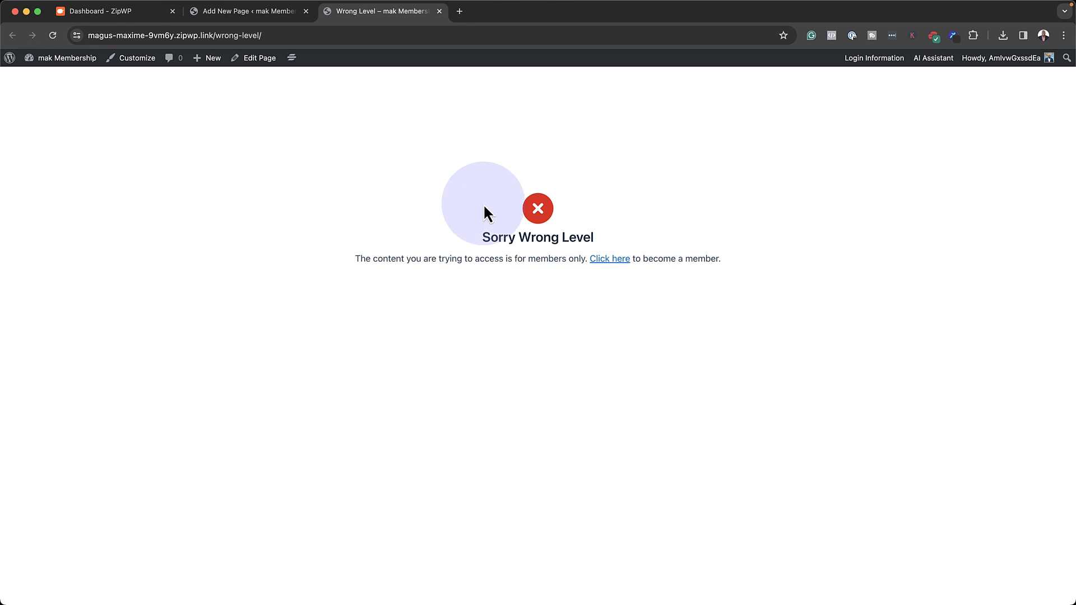
# - Leave the page editor for the WordPress admin and start a new SureMembers access group
pyautogui.click(272, 14)
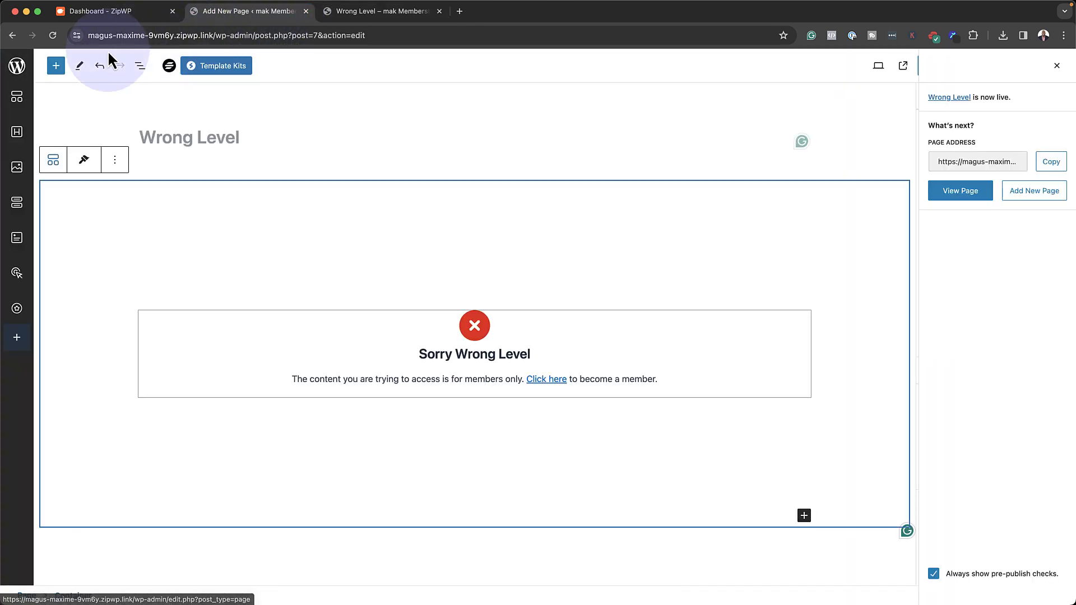
pyautogui.click(21, 73)
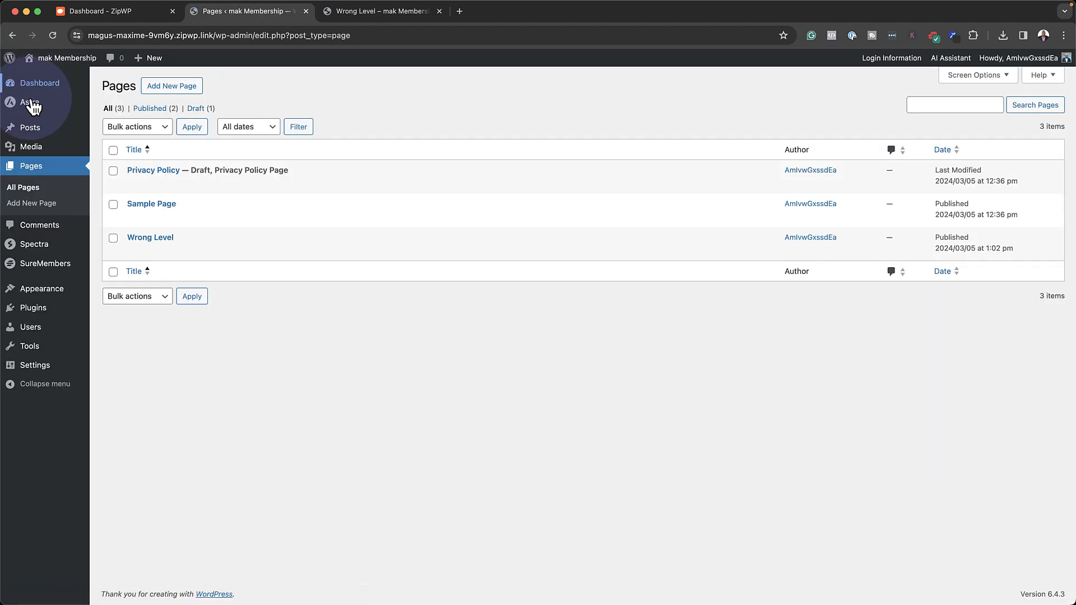
pyautogui.moveTo(35, 111)
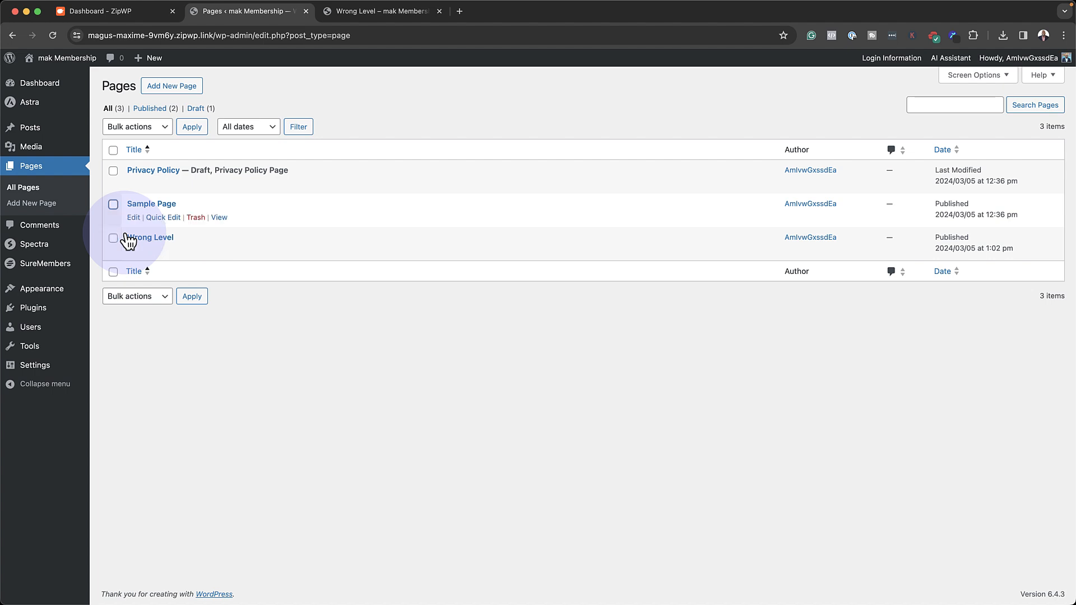
pyautogui.click(56, 270)
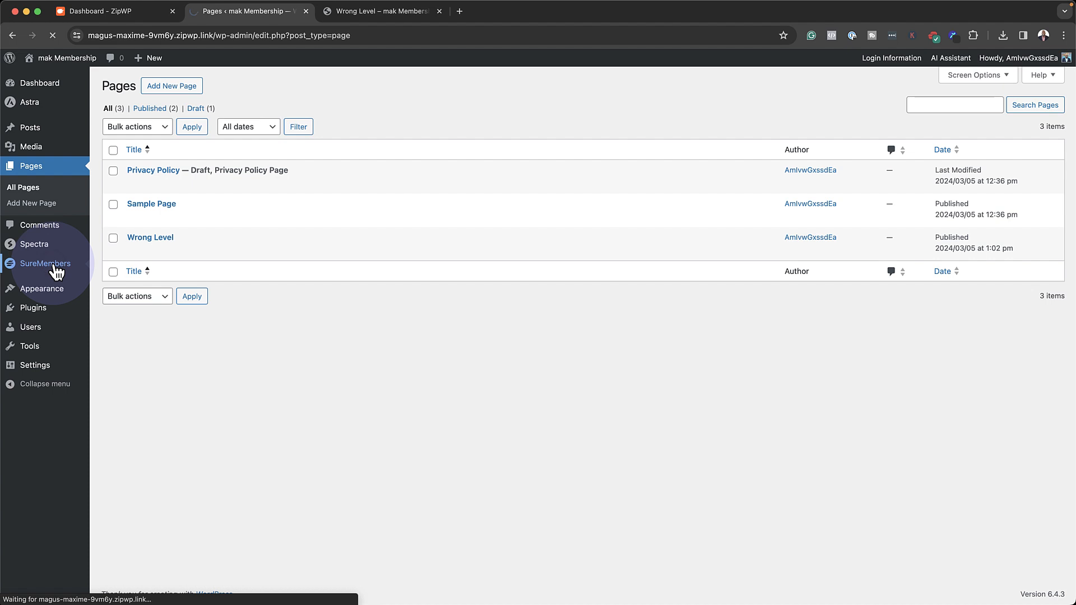
pyautogui.click(213, 123)
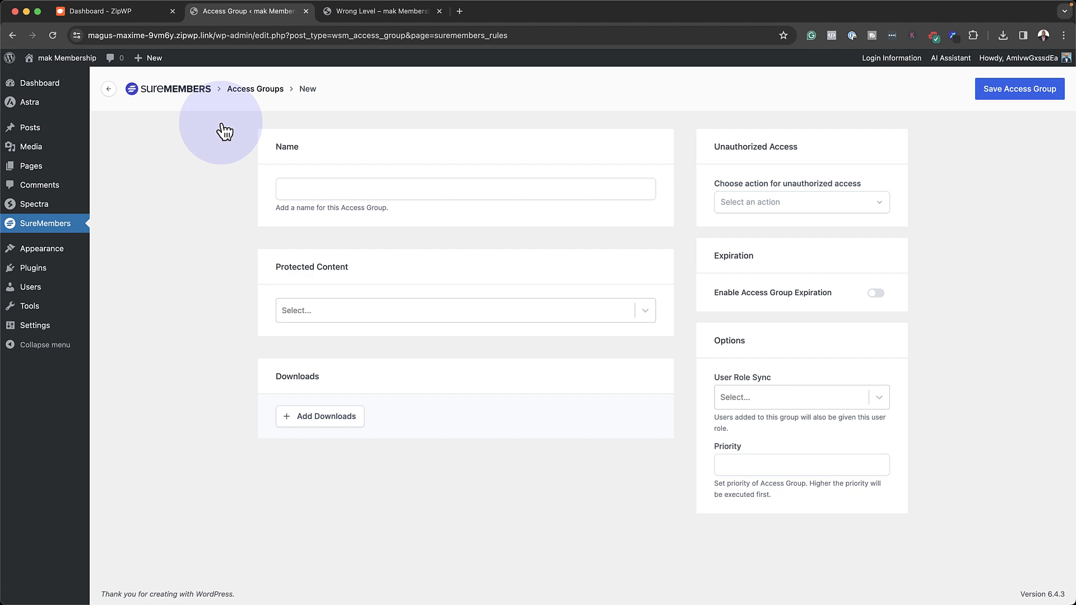
# - Name the access group Lifetime Members and view the actions offered for unauthorized access
pyautogui.click(325, 191)
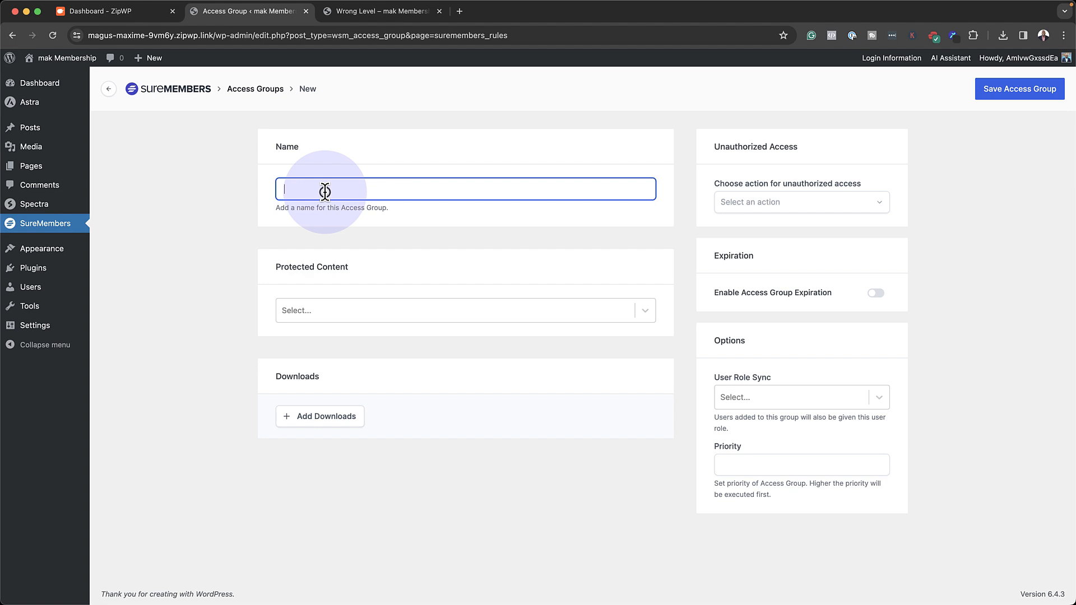
pyautogui.write('Lifetime Members')
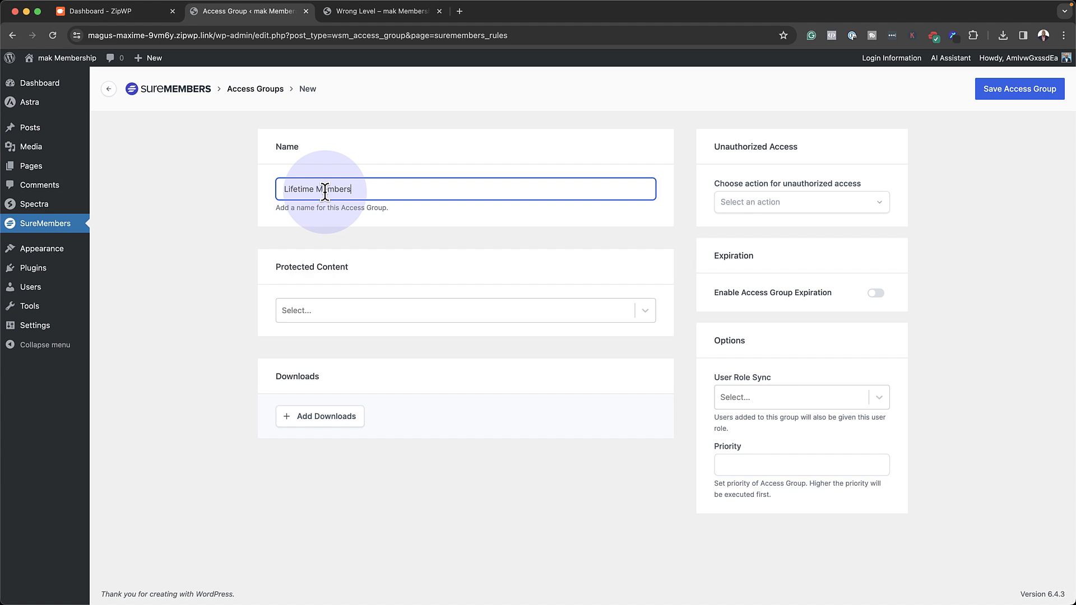
pyautogui.click(762, 209)
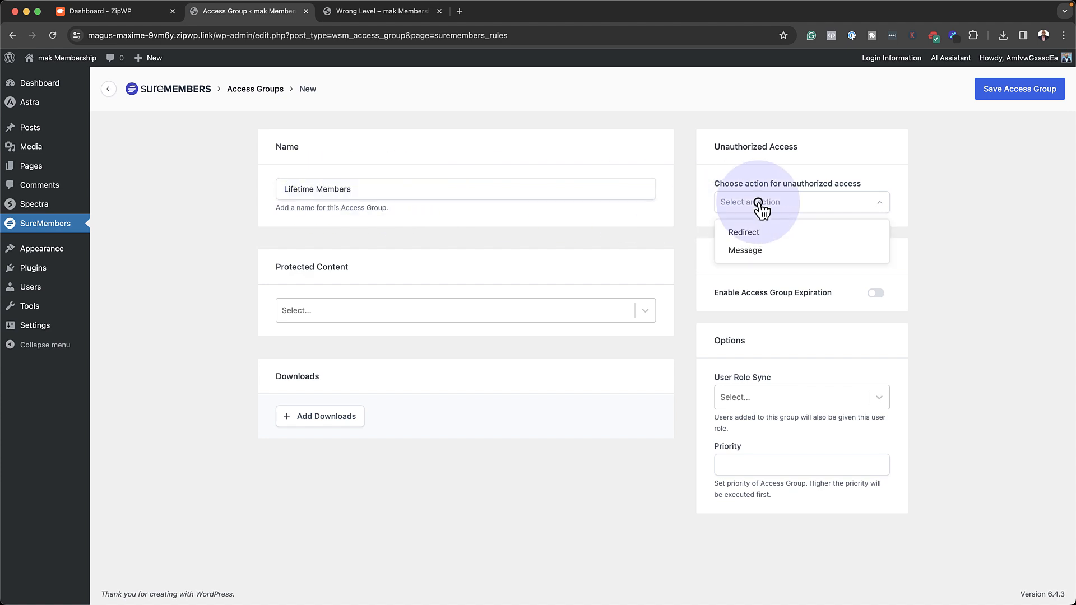
pyautogui.click(682, 242)
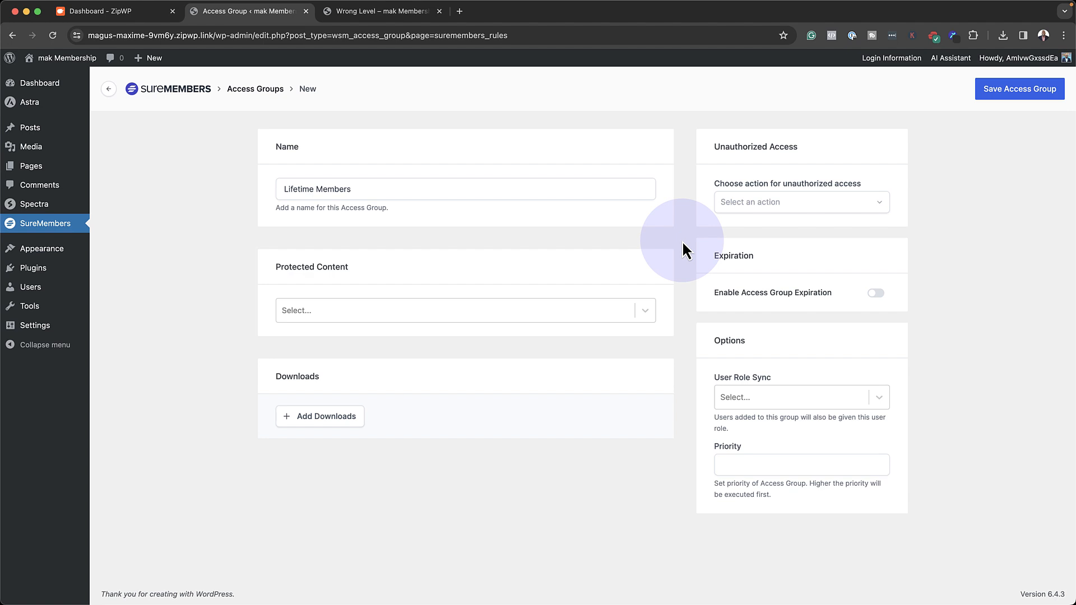
# - Try to save the access group, and set its action for unauthorized access to Redirect
pyautogui.click(1006, 97)
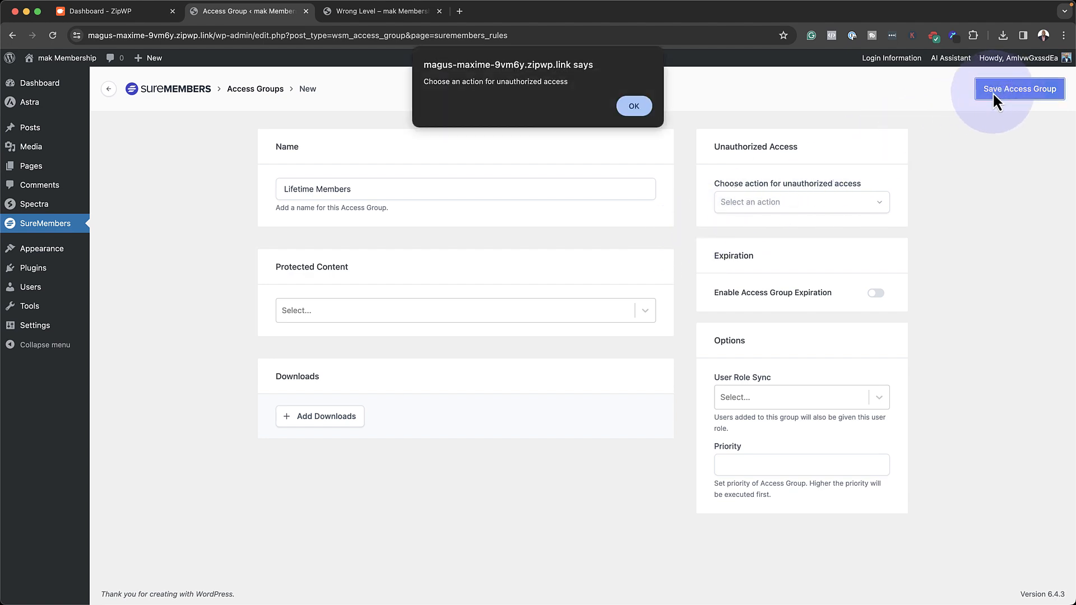
pyautogui.click(635, 107)
pyautogui.click(762, 208)
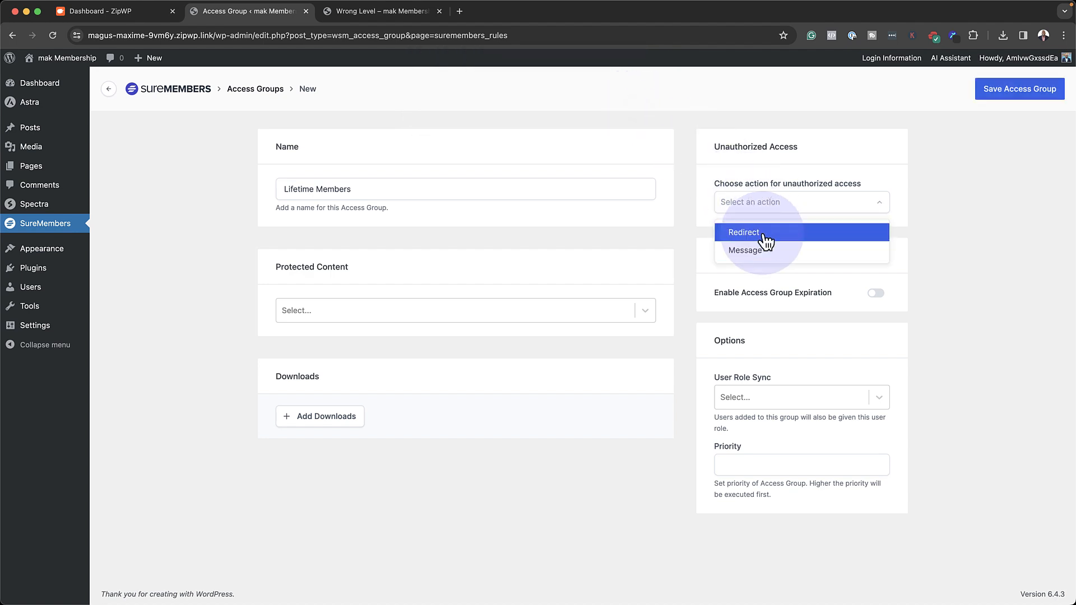
pyautogui.click(763, 234)
# - Set the unauthorized access action to Message, with the message "This is for members only!" and the button text "Become a member"
pyautogui.click(811, 202)
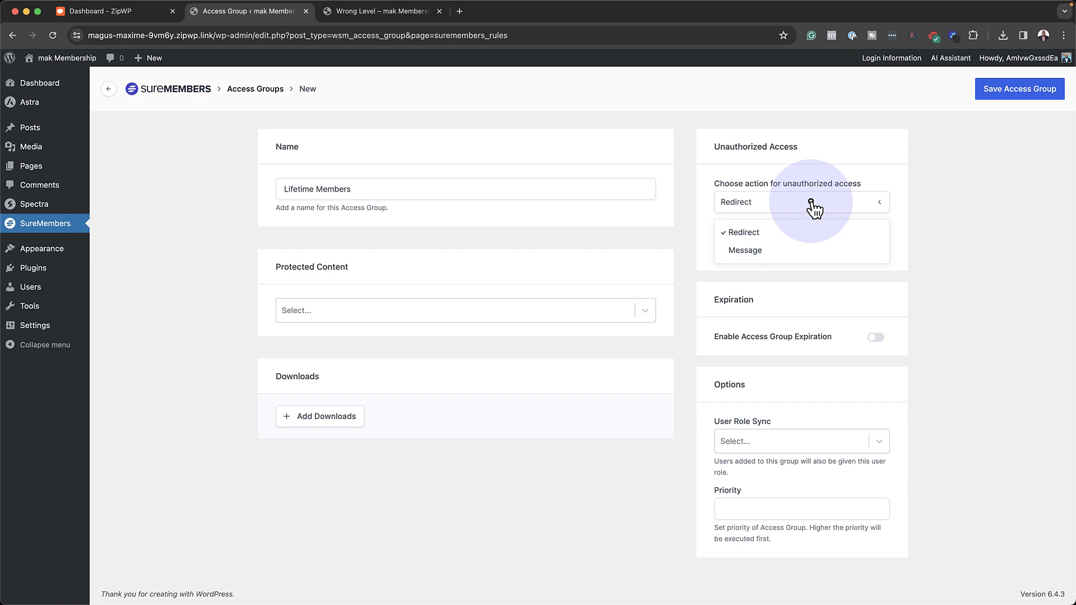
pyautogui.click(778, 250)
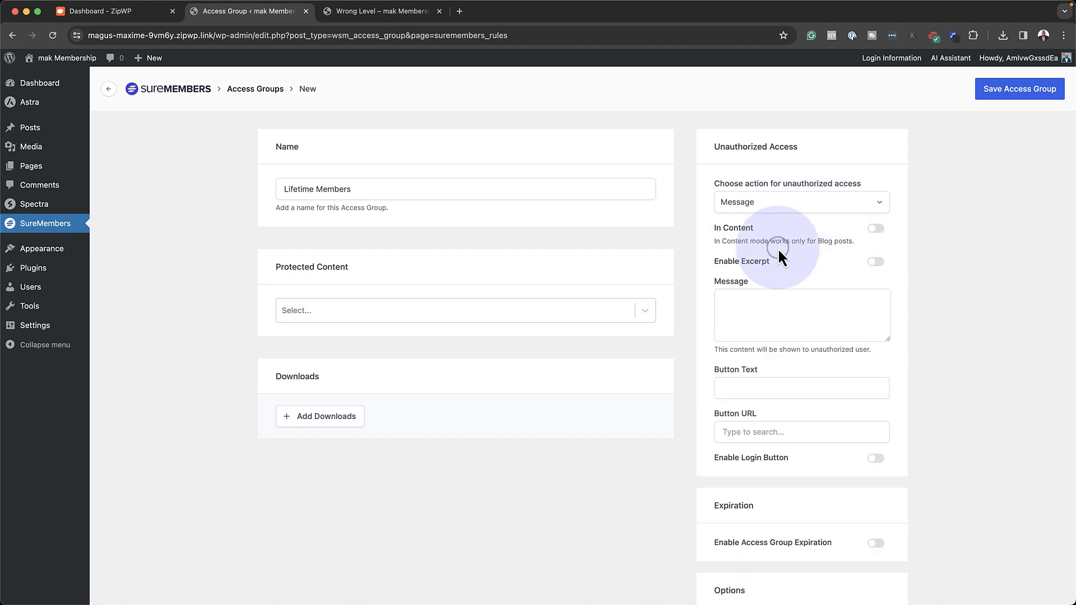
pyautogui.click(781, 303)
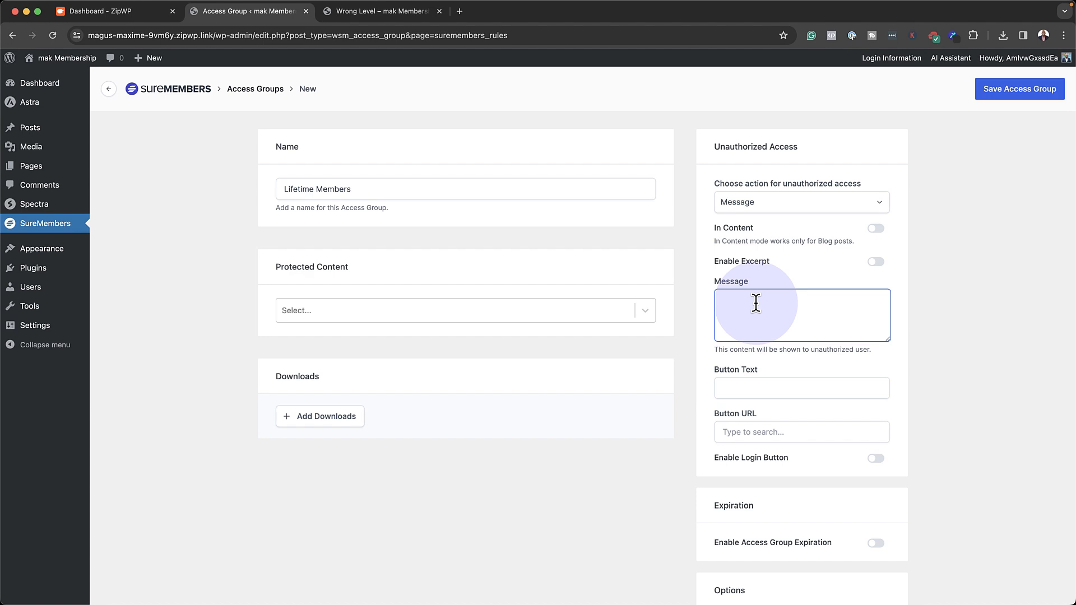
pyautogui.write('is for members only!')
pyautogui.click(742, 385)
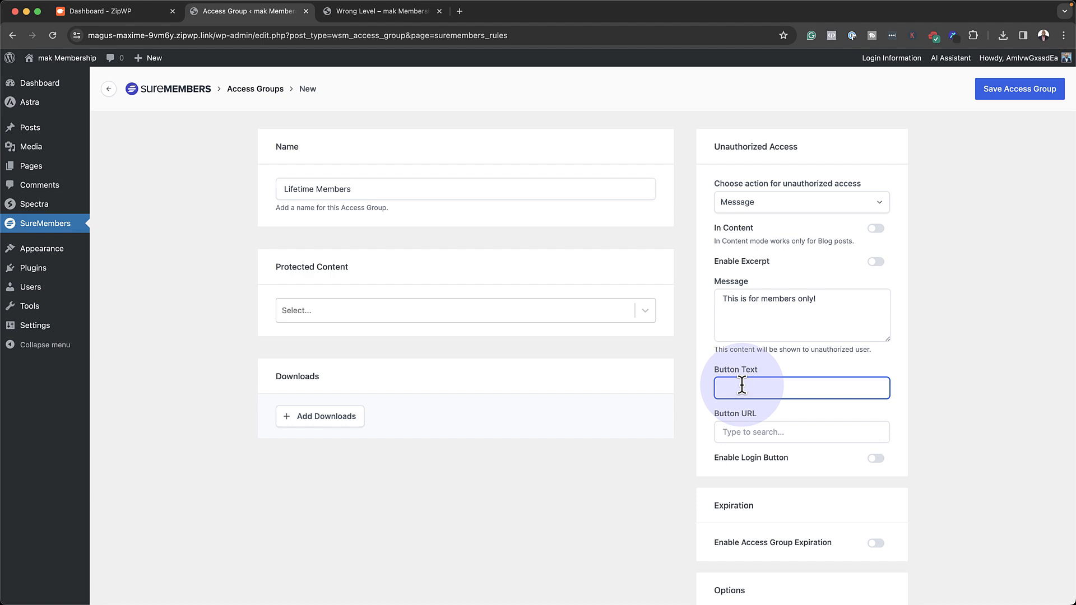
pyautogui.write('Become a member')
pyautogui.click(739, 432)
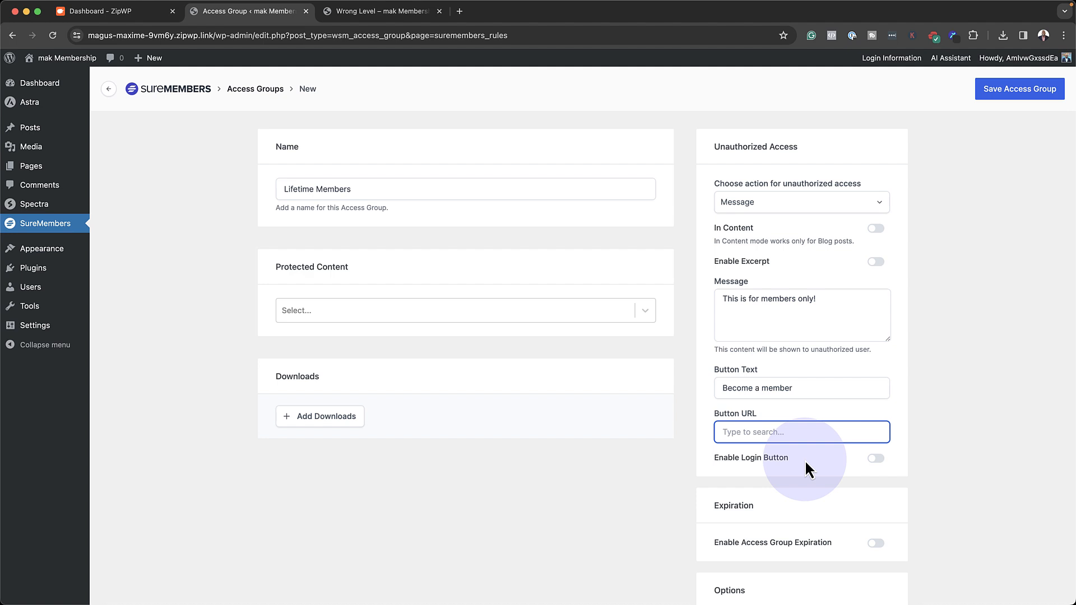
pyautogui.scroll(-1, 805, 460)
pyautogui.scroll(-5, 804, 459)
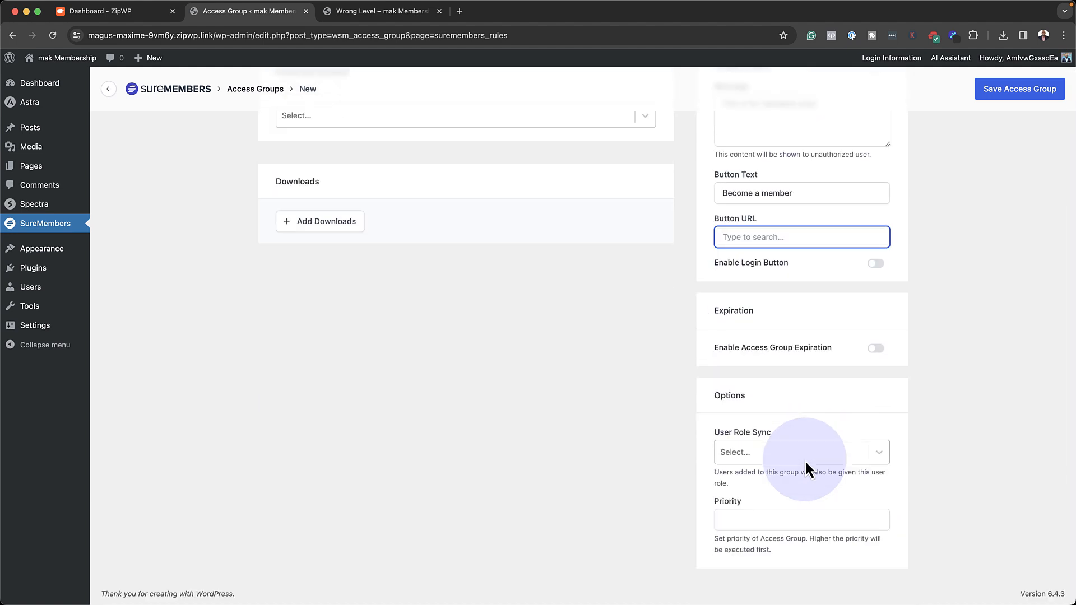
pyautogui.scroll(3, 805, 460)
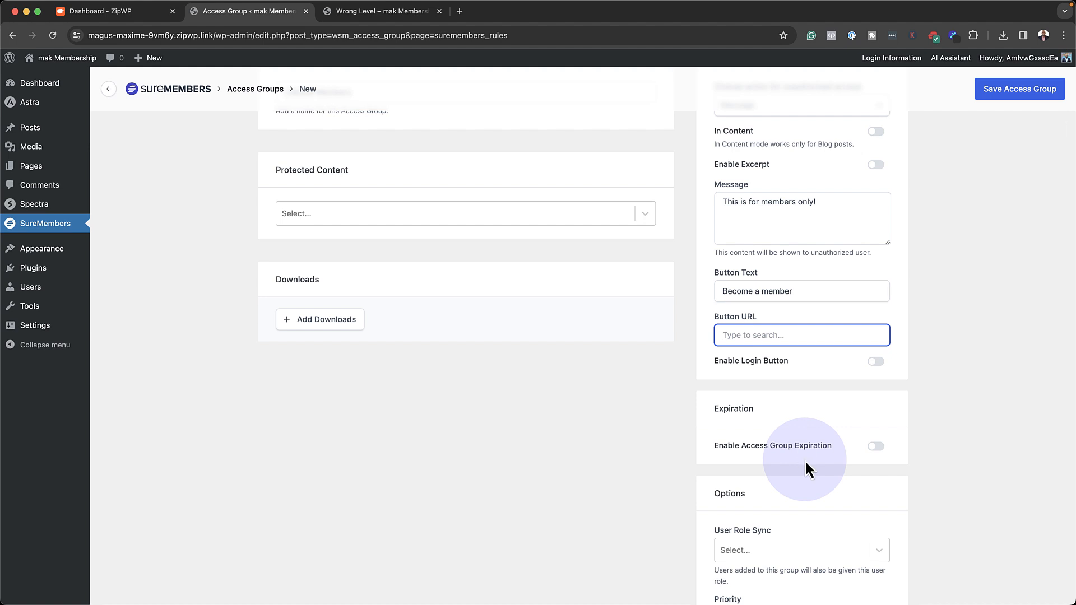
pyautogui.scroll(3, 804, 459)
# - Set the unauthorized access action to Redirect, with the Wrong Level page as the redirect URL
pyautogui.click(863, 201)
pyautogui.click(795, 231)
pyautogui.click(786, 246)
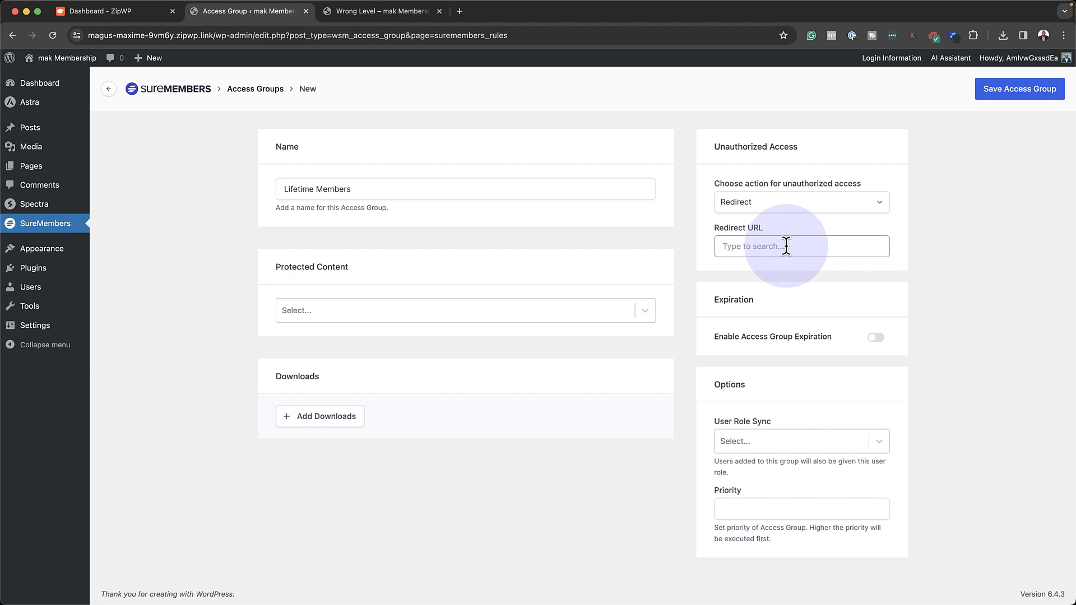
pyautogui.click(786, 246)
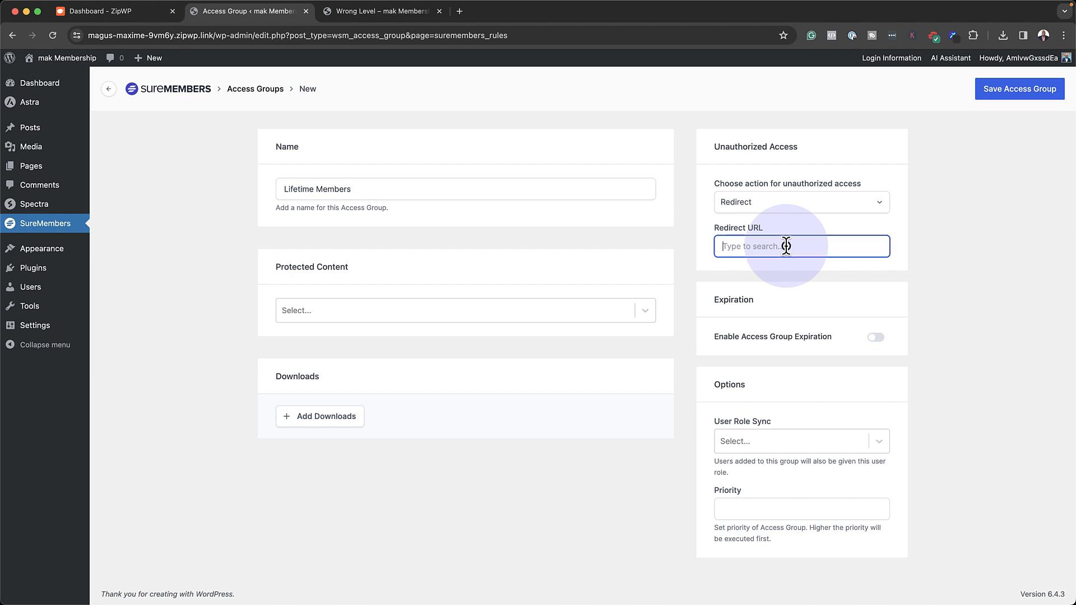
pyautogui.write('wrong')
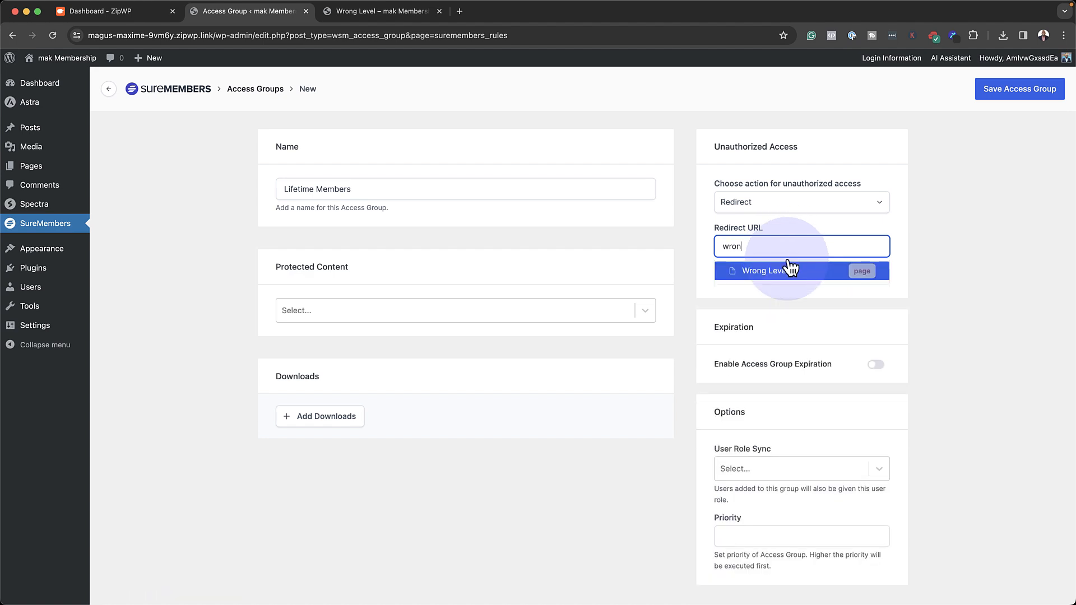
pyautogui.click(790, 270)
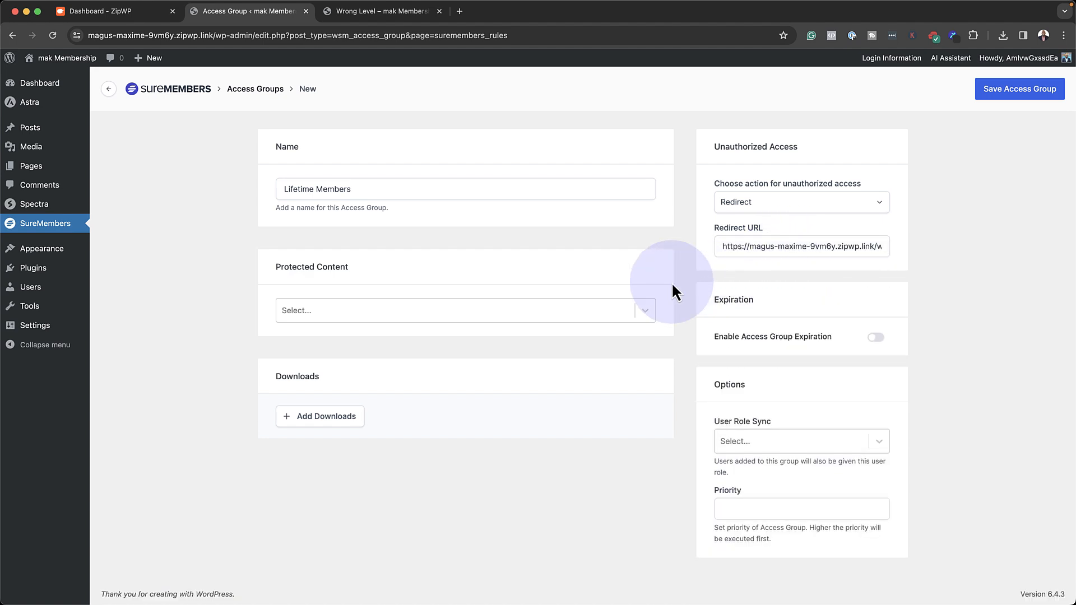
# - Review the protected content choices without selecting any, and save the Lifetime Members access group
pyautogui.click(321, 309)
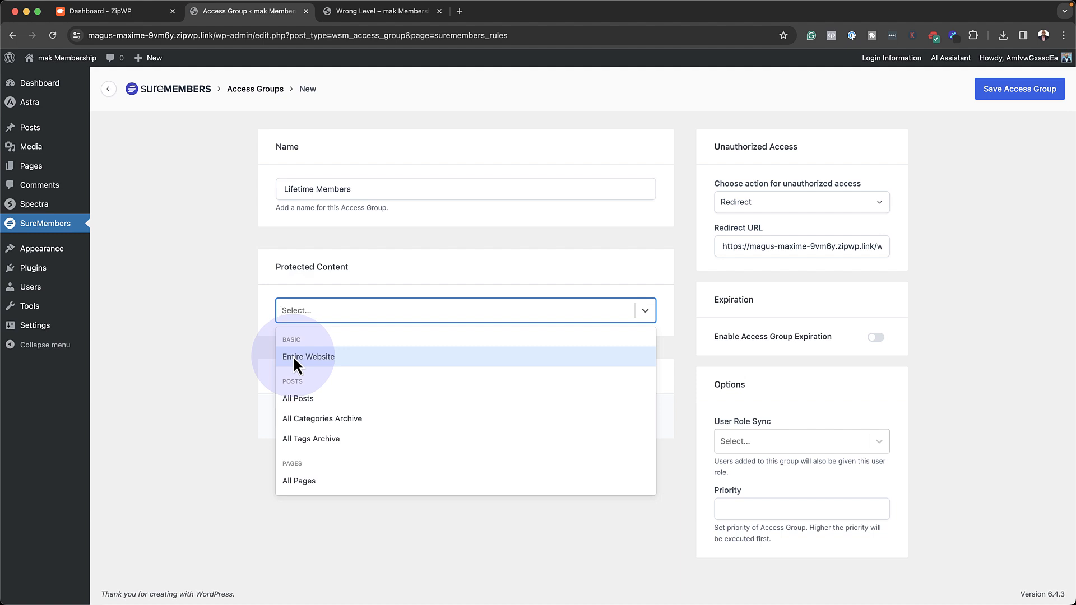
pyautogui.press('Down')
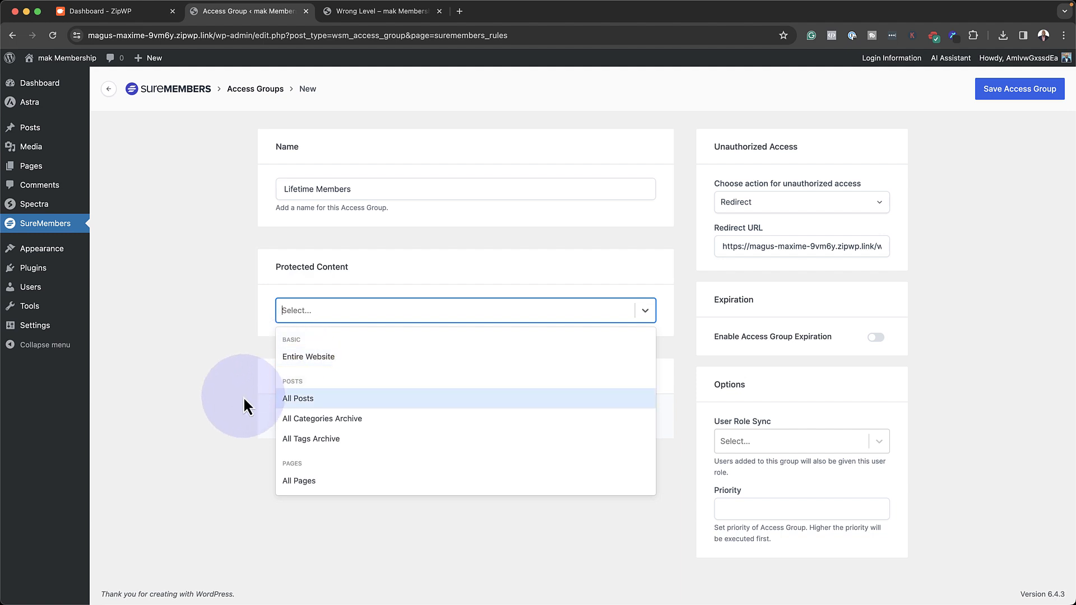
pyautogui.scroll(-2, 392, 431)
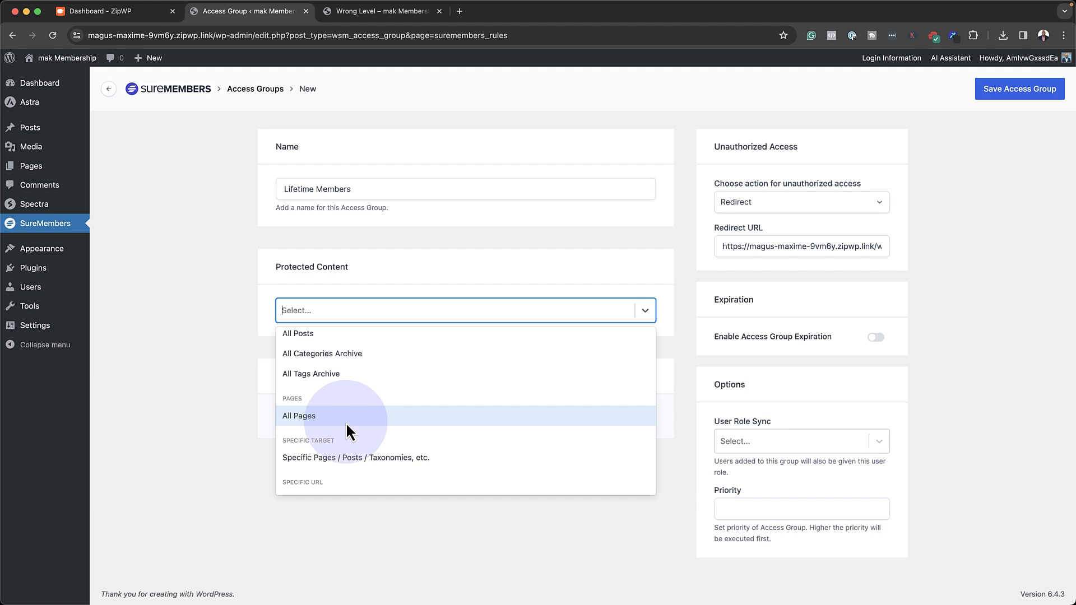
pyautogui.click(192, 315)
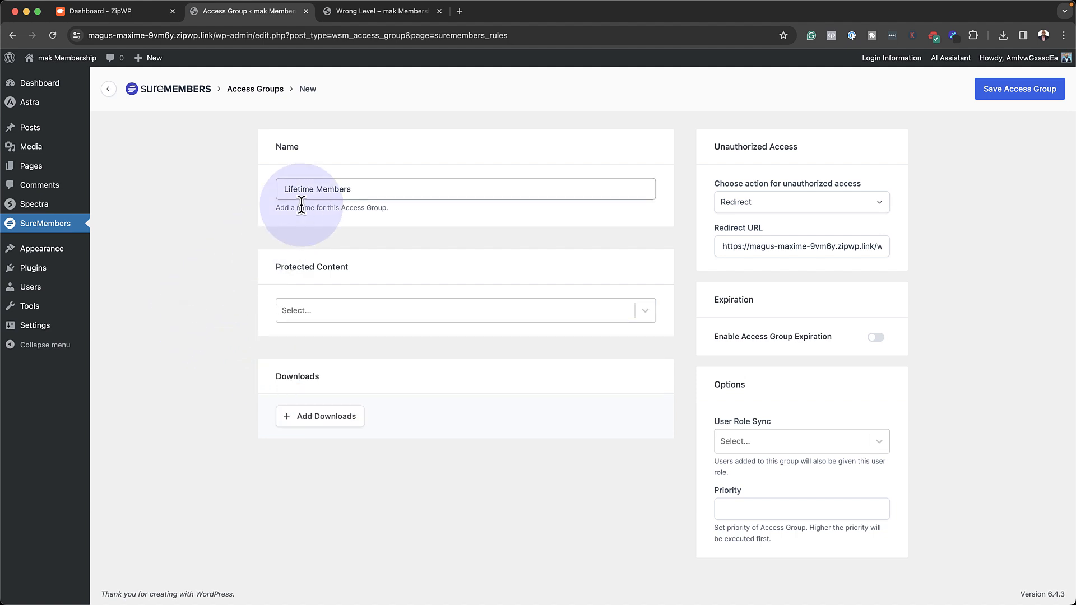
pyautogui.click(1035, 90)
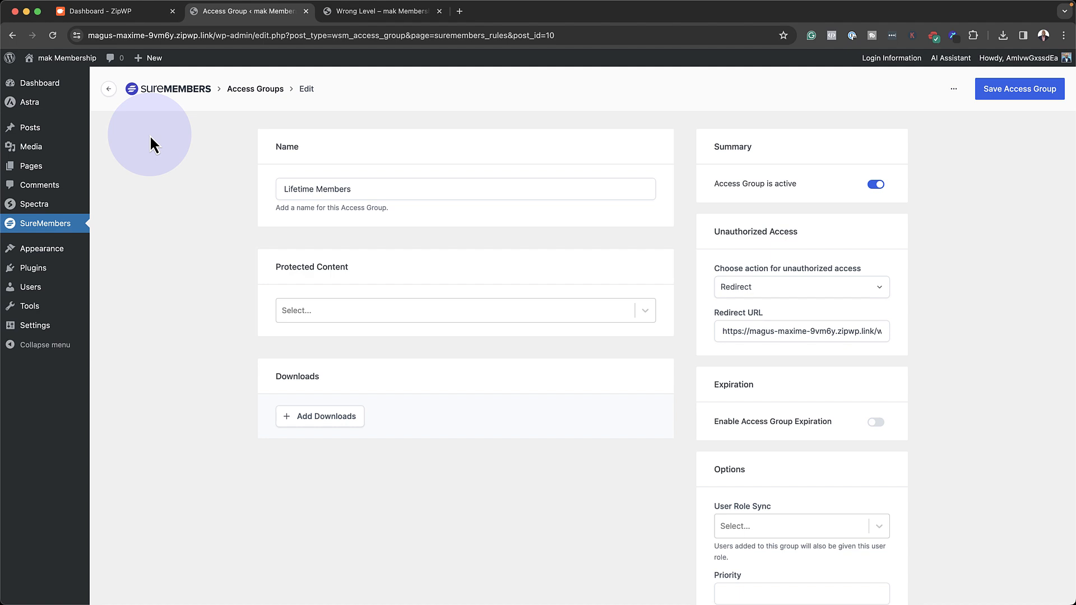
# - Create a new WordPress page titled The Secret
pyautogui.moveTo(32, 166)
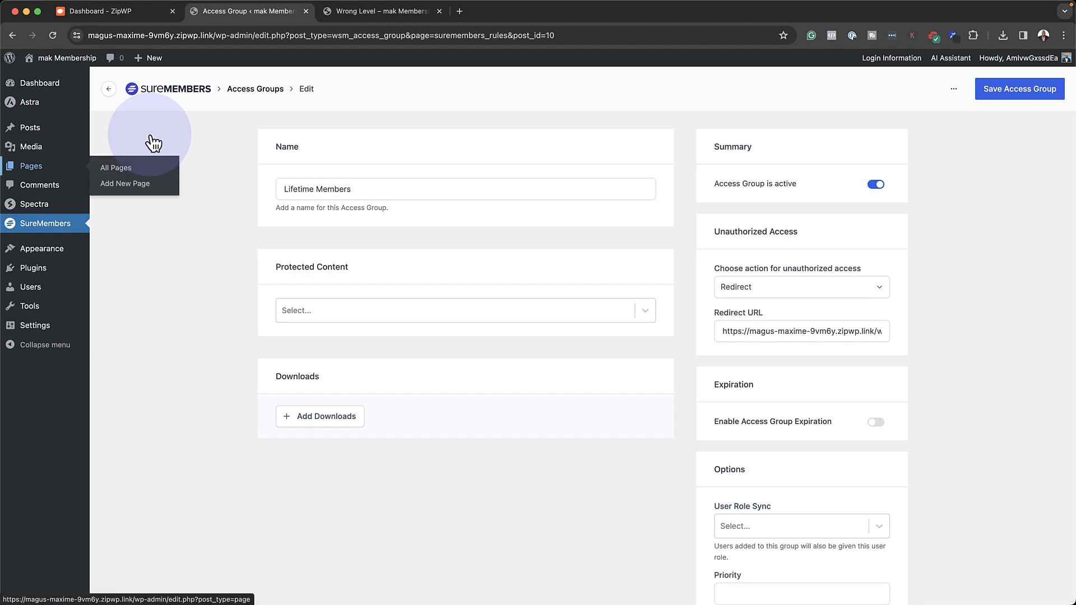
pyautogui.click(149, 188)
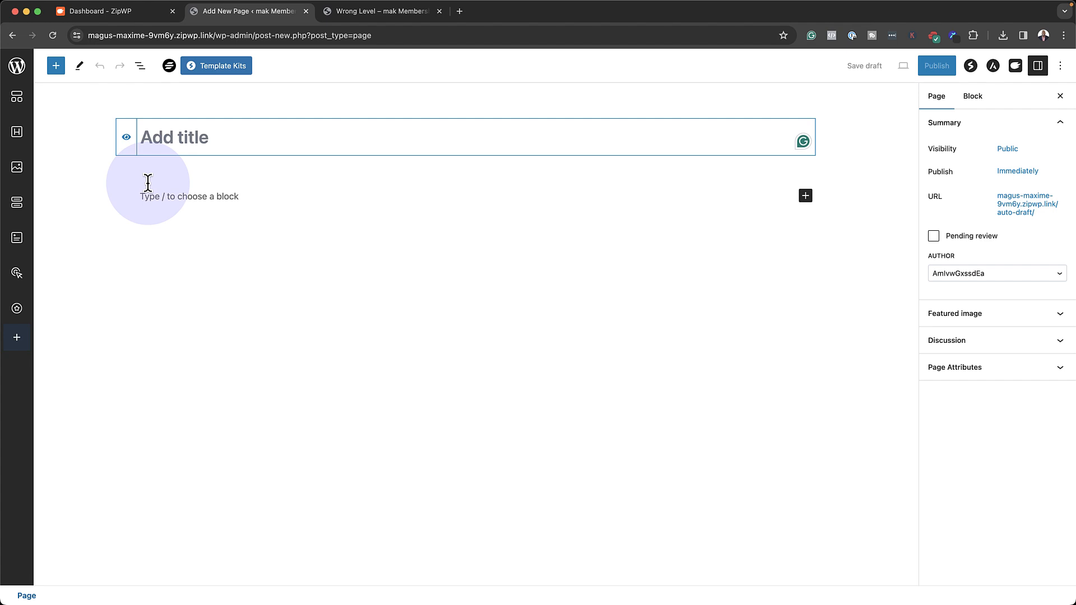
pyautogui.write('T')
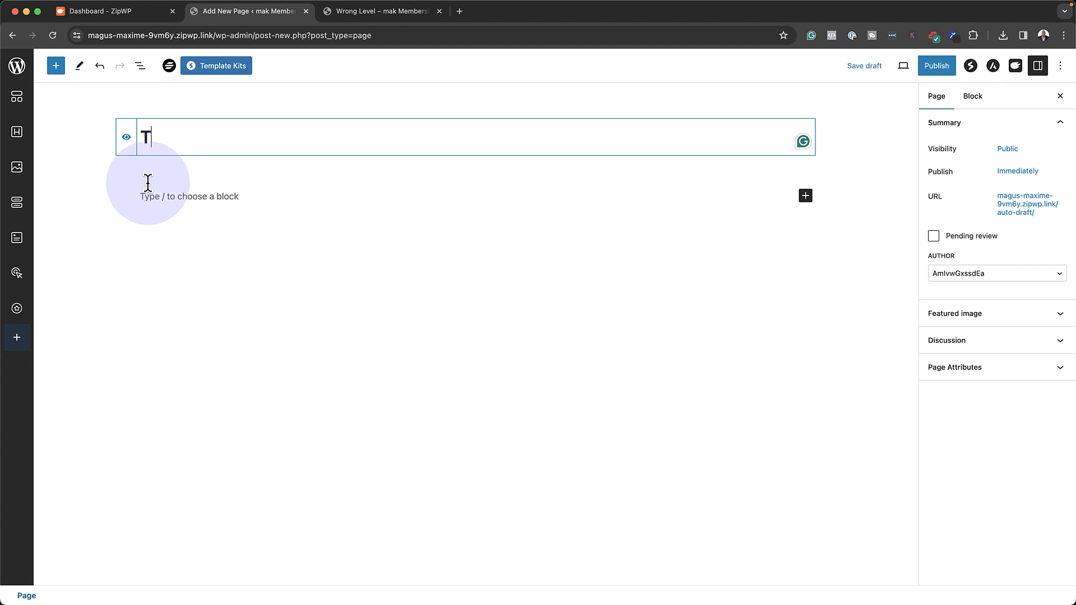
pyautogui.write('he Secret')
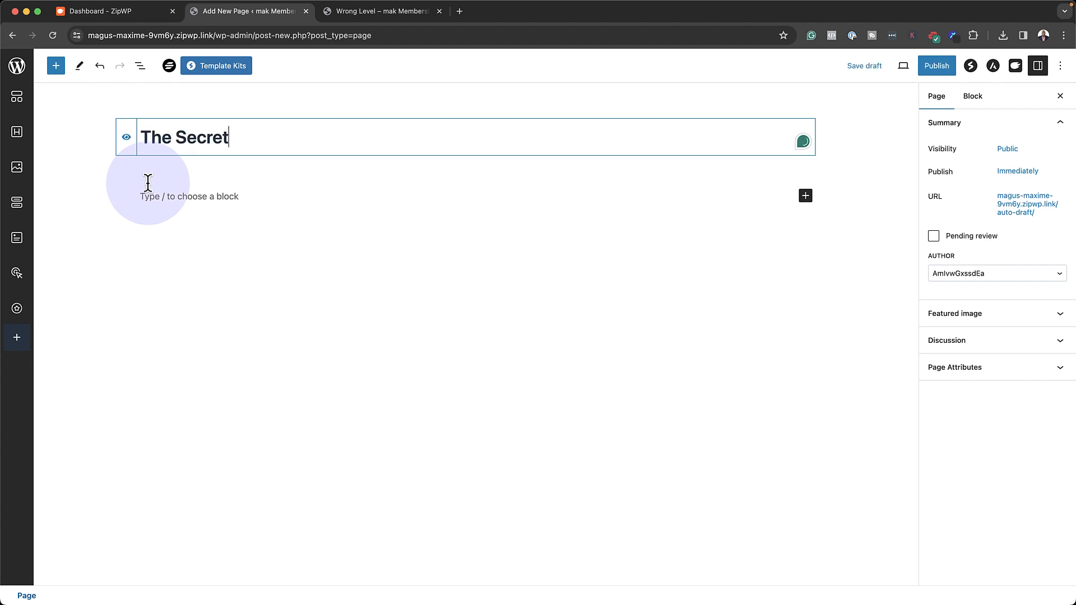
# - Add a one-column Spectra container below the title and insert a YouTube block inside it
pyautogui.click(55, 66)
pyautogui.click(75, 193)
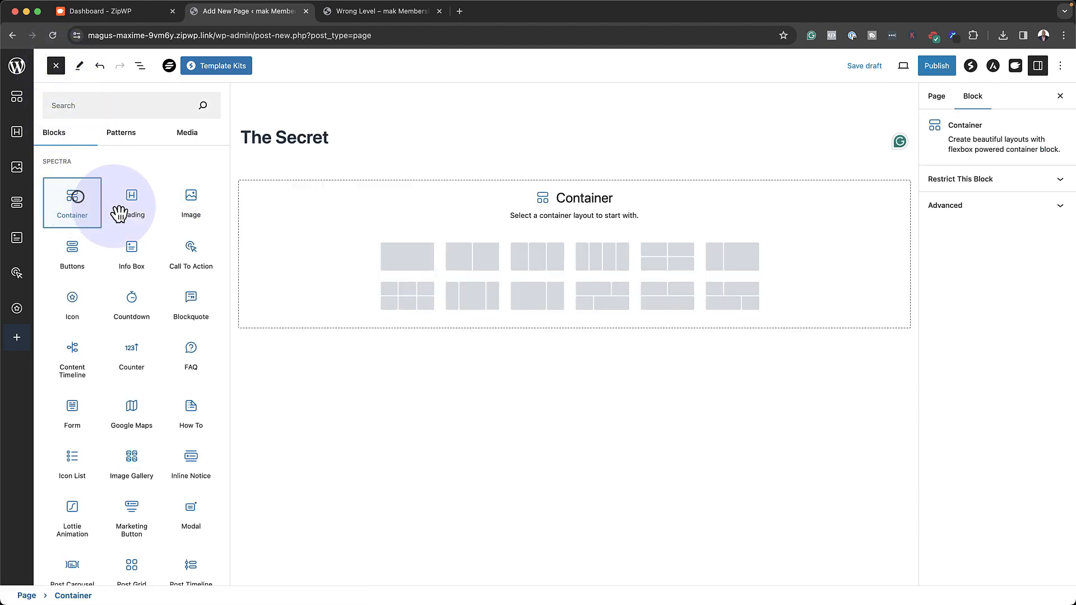
pyautogui.click(324, 262)
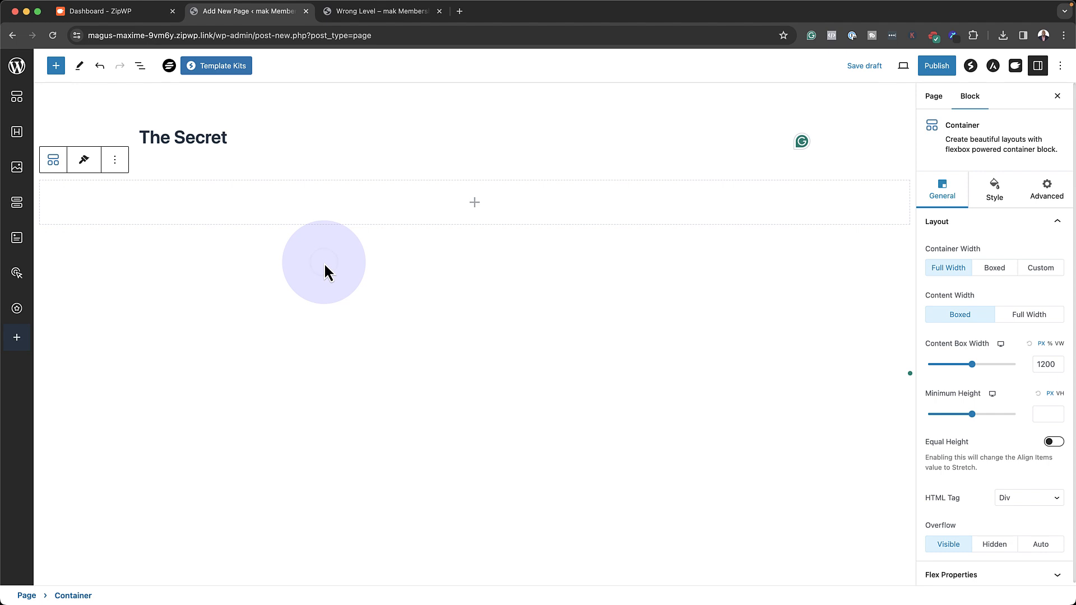
pyautogui.click(477, 202)
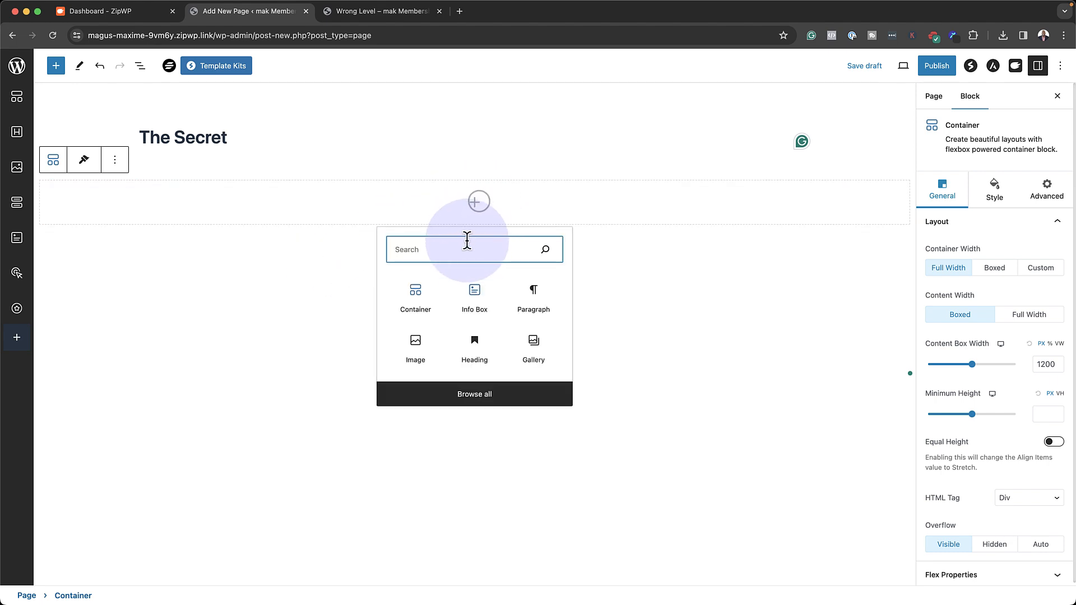
pyautogui.write('v')
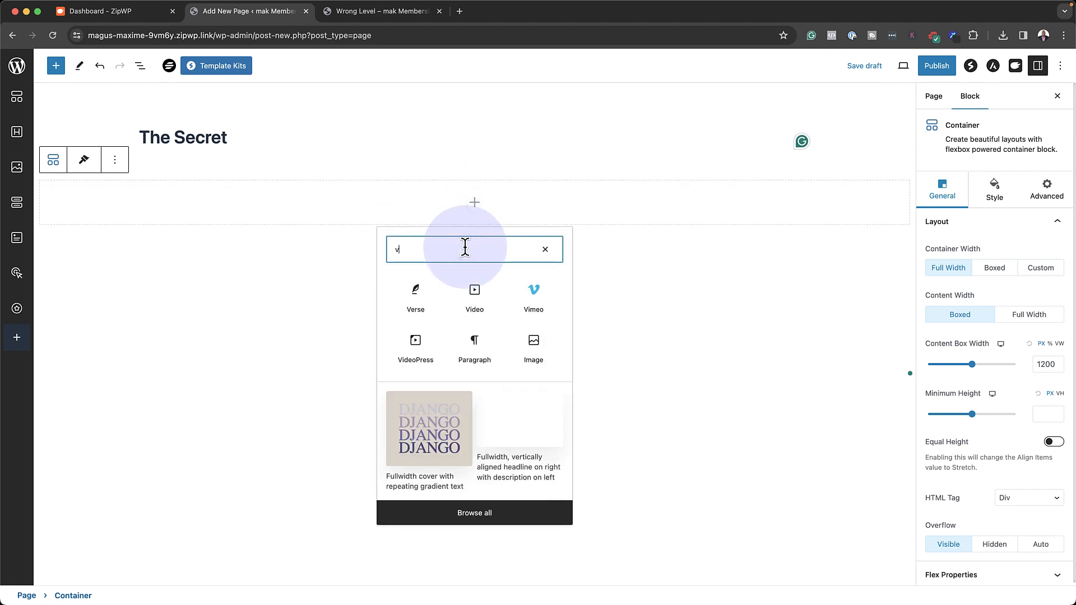
pyautogui.write('ide')
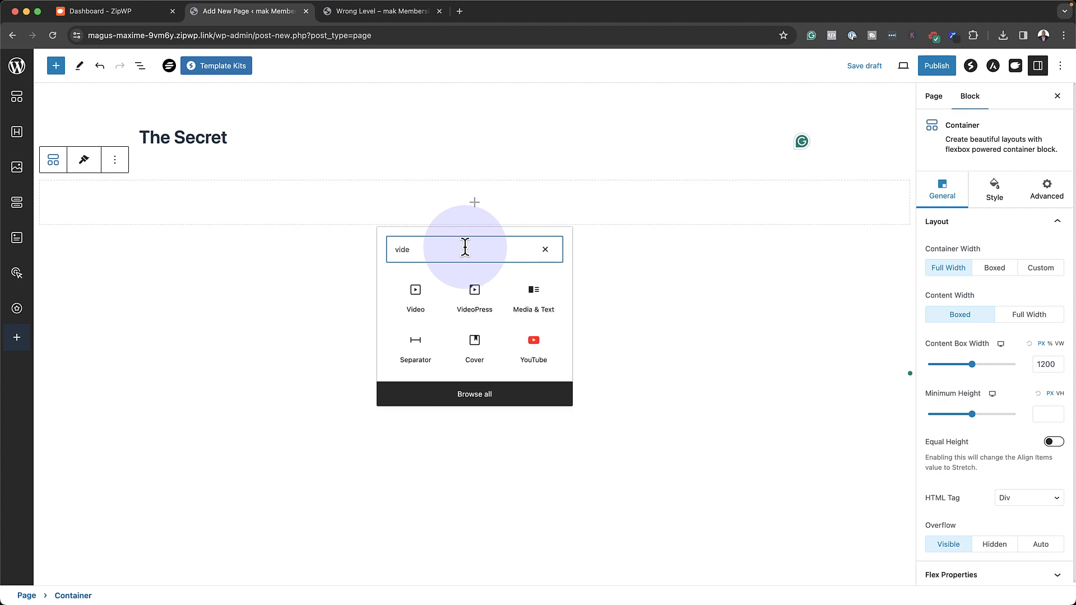
pyautogui.click(536, 348)
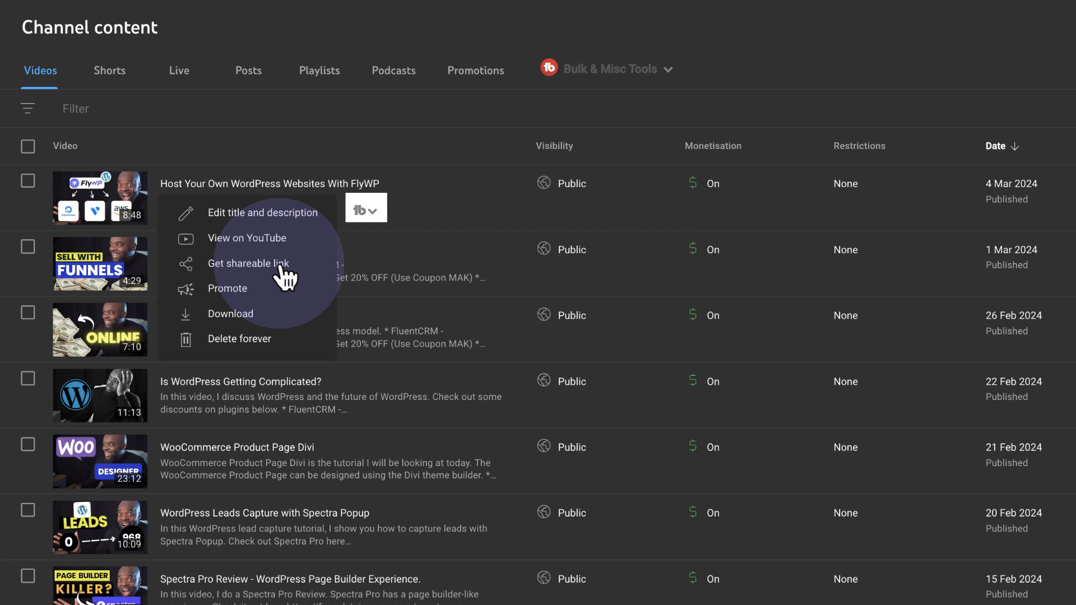
pyautogui.click(283, 265)
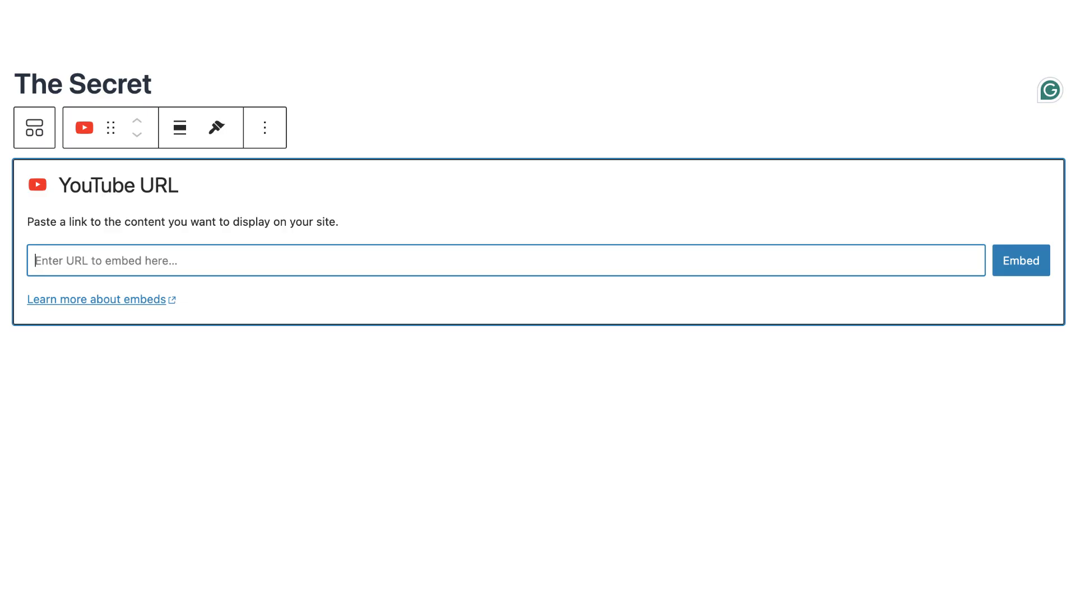
pyautogui.click(233, 253)
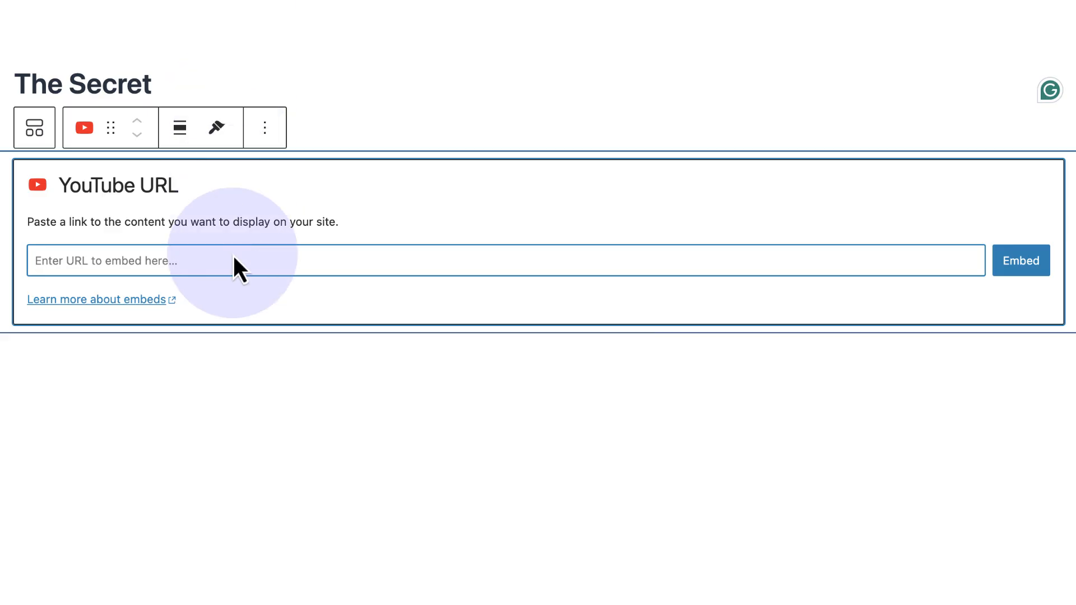
pyautogui.write('https://youtu.be/C7IZ3xfm8m4')
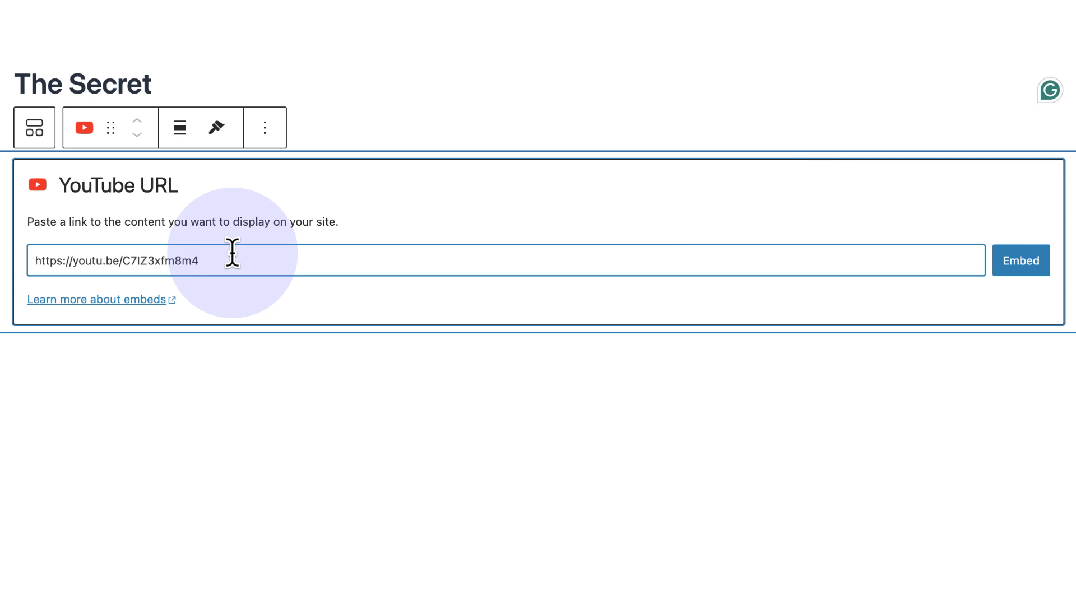
pyautogui.click(1019, 262)
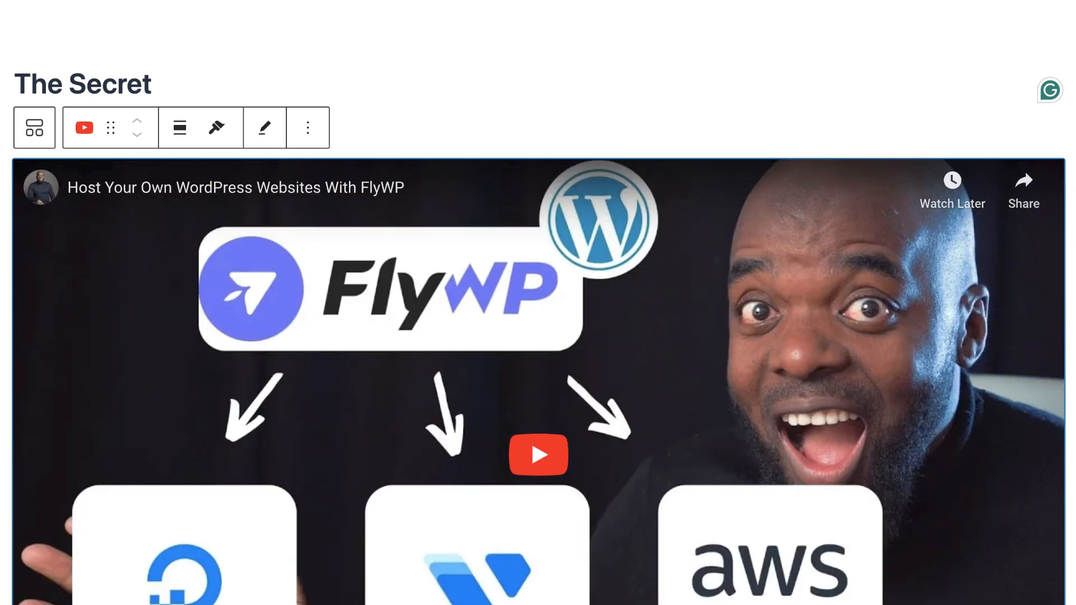
# - Publish The Secret page and return to the list of pages in the WordPress admin
pyautogui.click(952, 66)
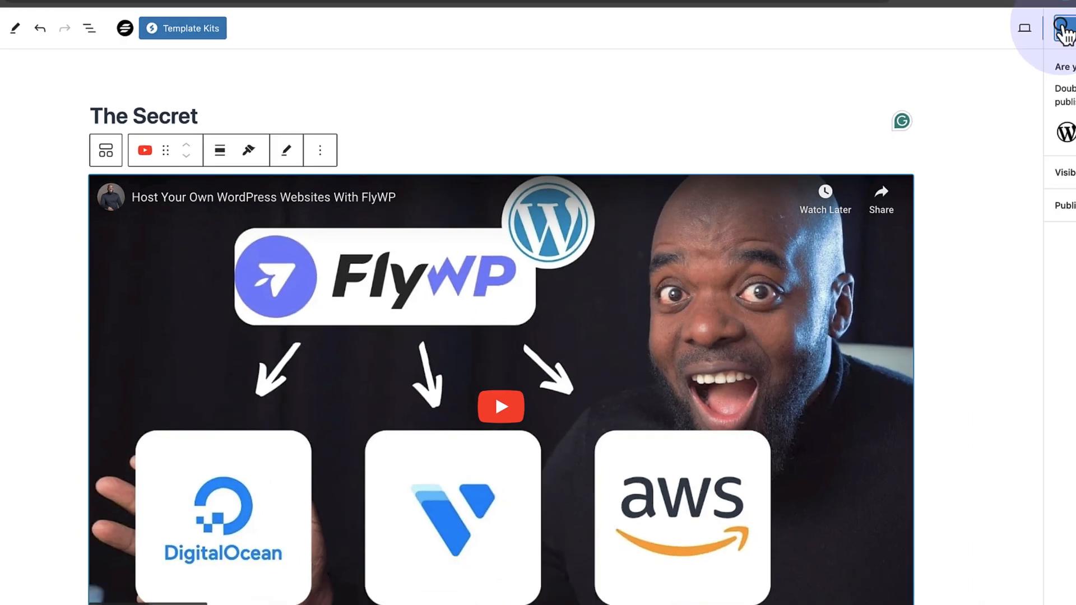
pyautogui.click(948, 67)
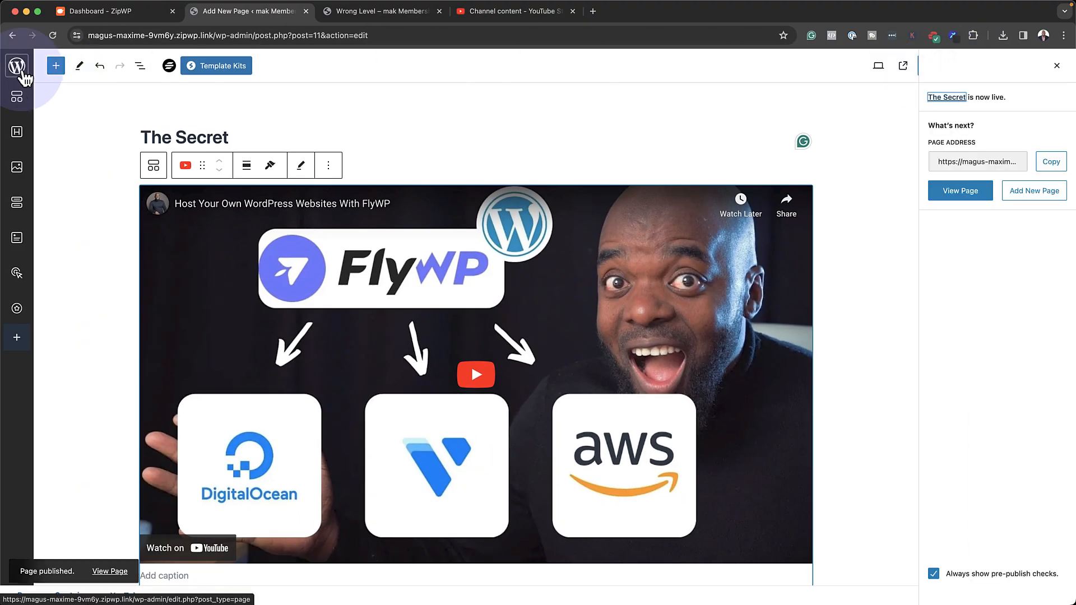
pyautogui.click(24, 72)
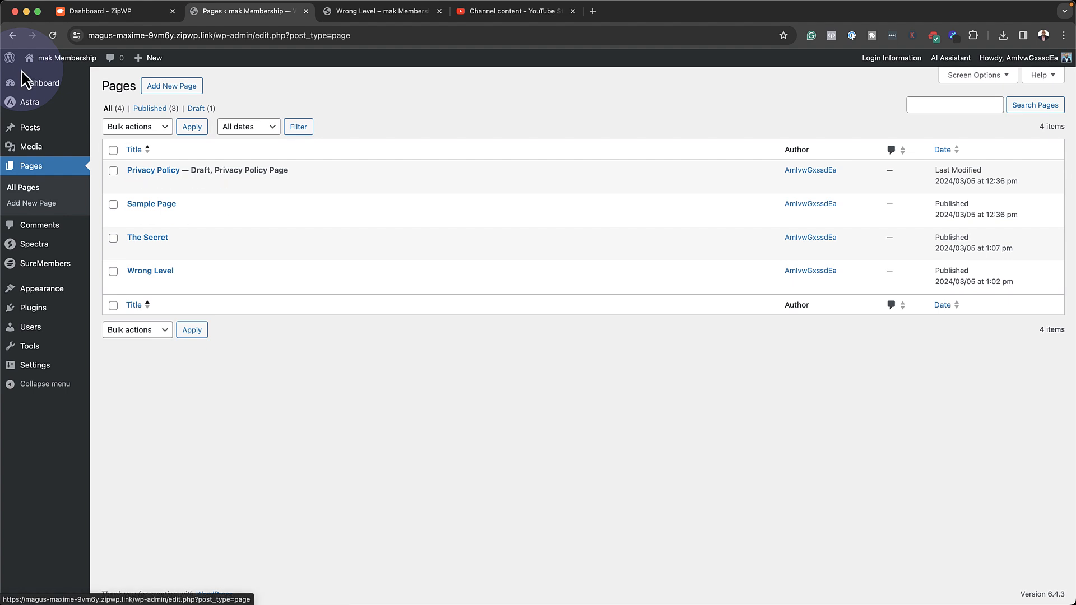
# - Edit the Lifetime Members access group in SureMembers to protect specific content, choosing The Secret page
pyautogui.click(59, 265)
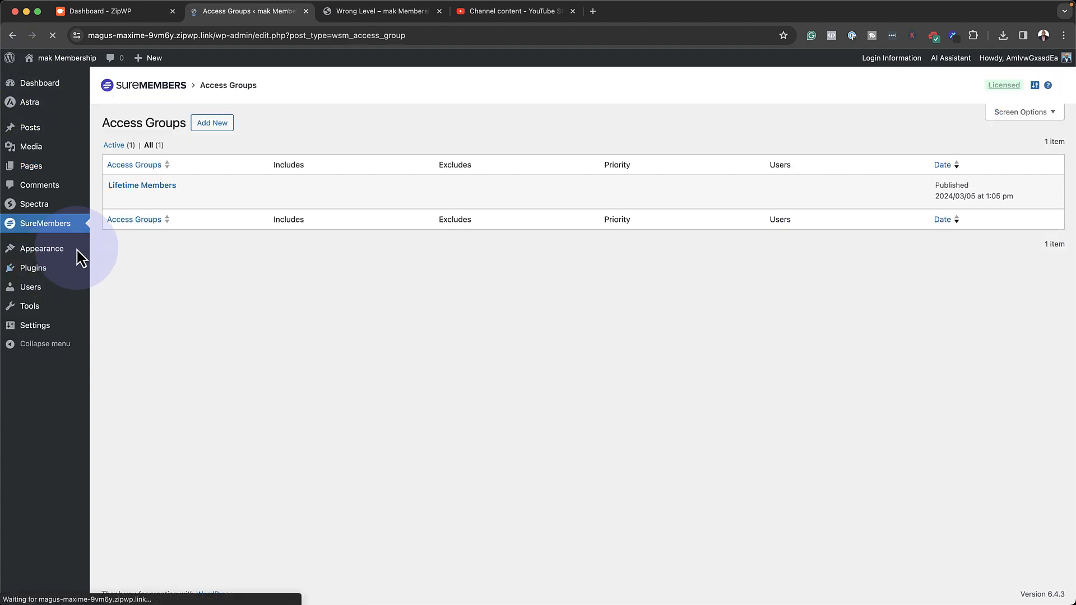
pyautogui.click(115, 200)
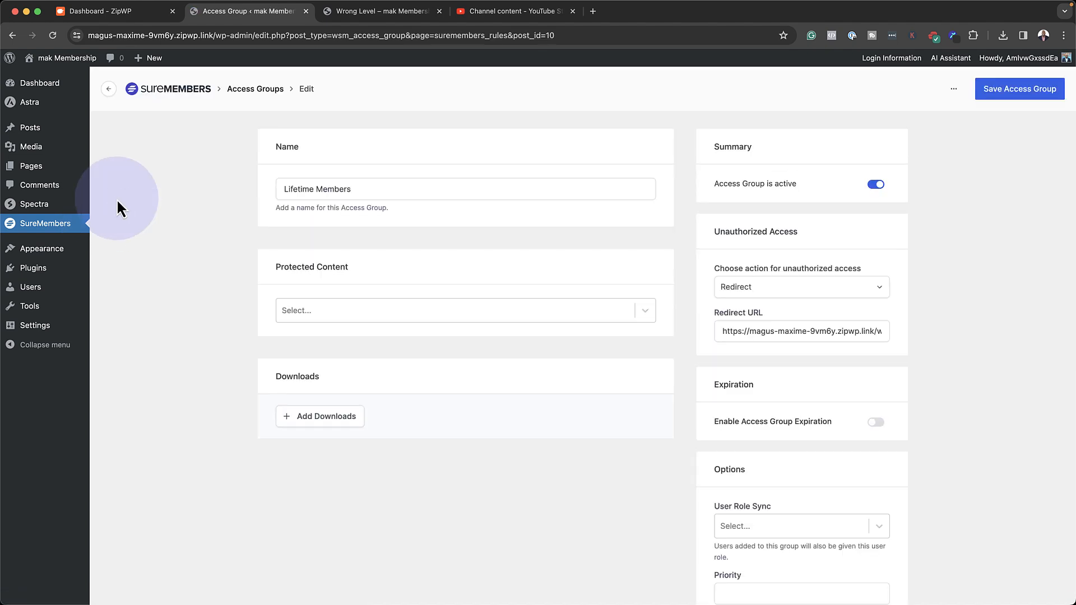
pyautogui.click(328, 312)
pyautogui.scroll(-2, 365, 375)
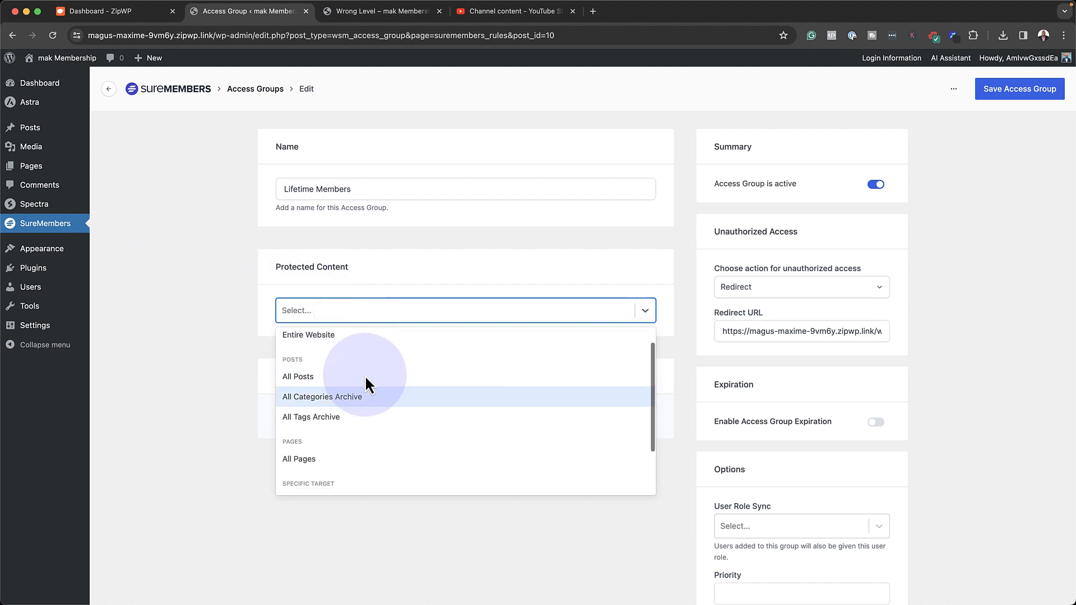
pyautogui.scroll(-1, 365, 375)
pyautogui.click(361, 459)
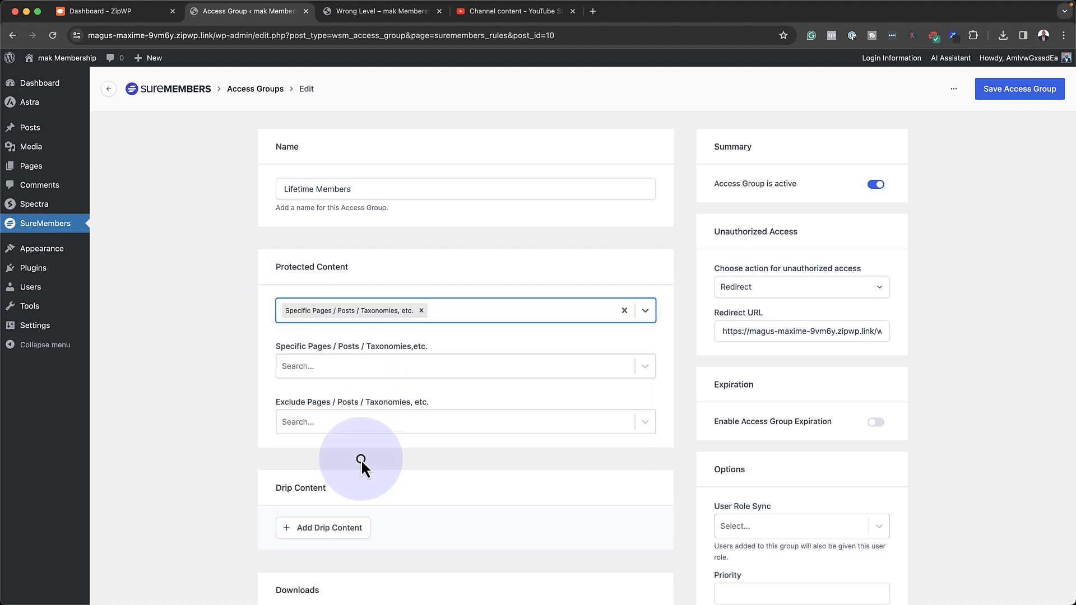
pyautogui.click(319, 365)
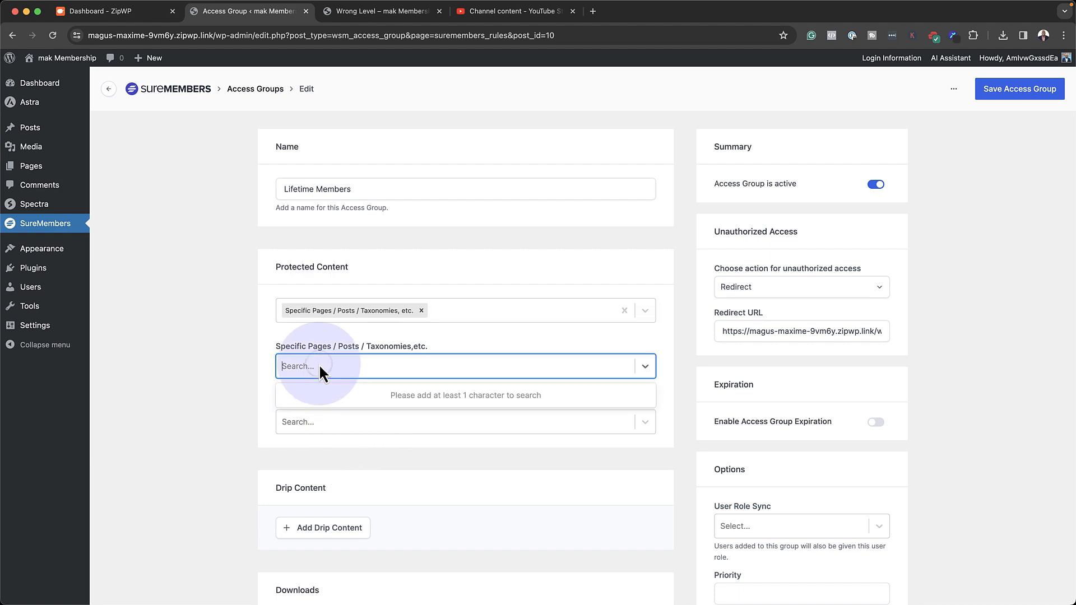
pyautogui.write('the')
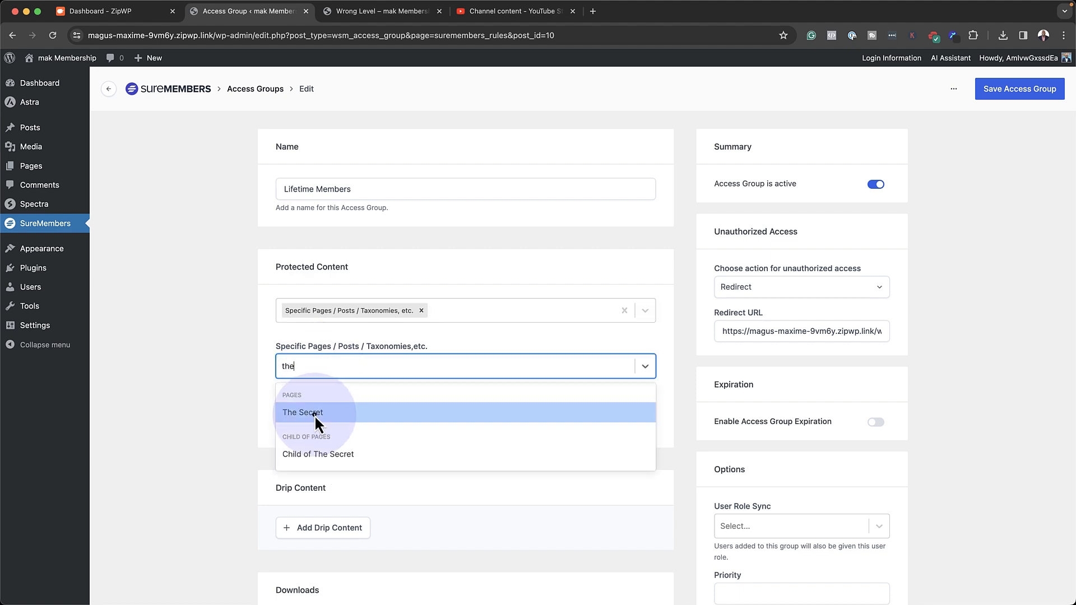
pyautogui.click(314, 415)
# - Add Sample Page to the specific pages protected by the Lifetime Members group
pyautogui.scroll(-3, 474, 457)
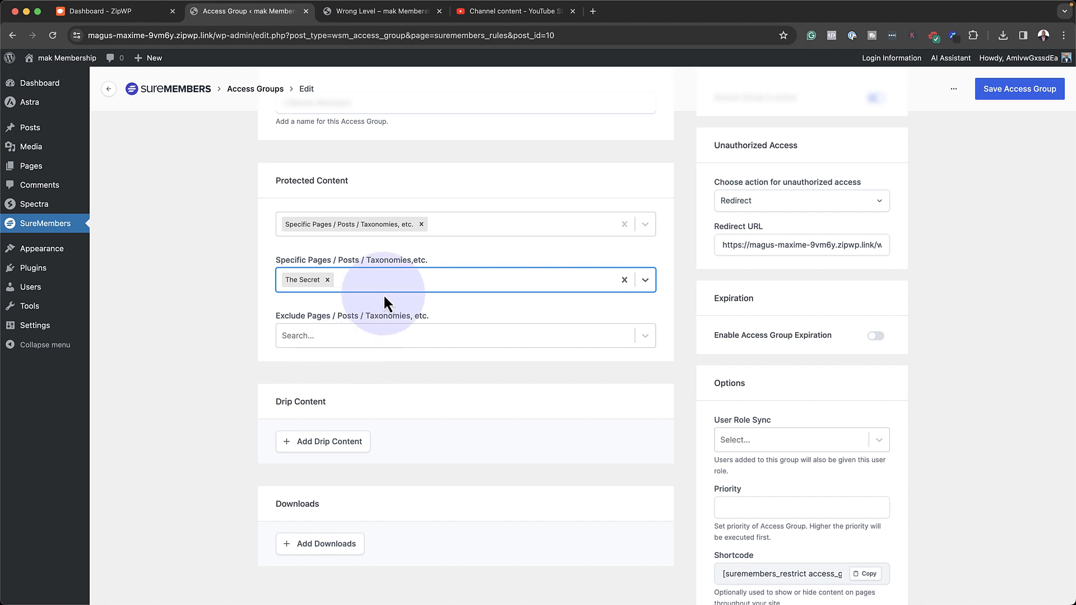
pyautogui.click(349, 280)
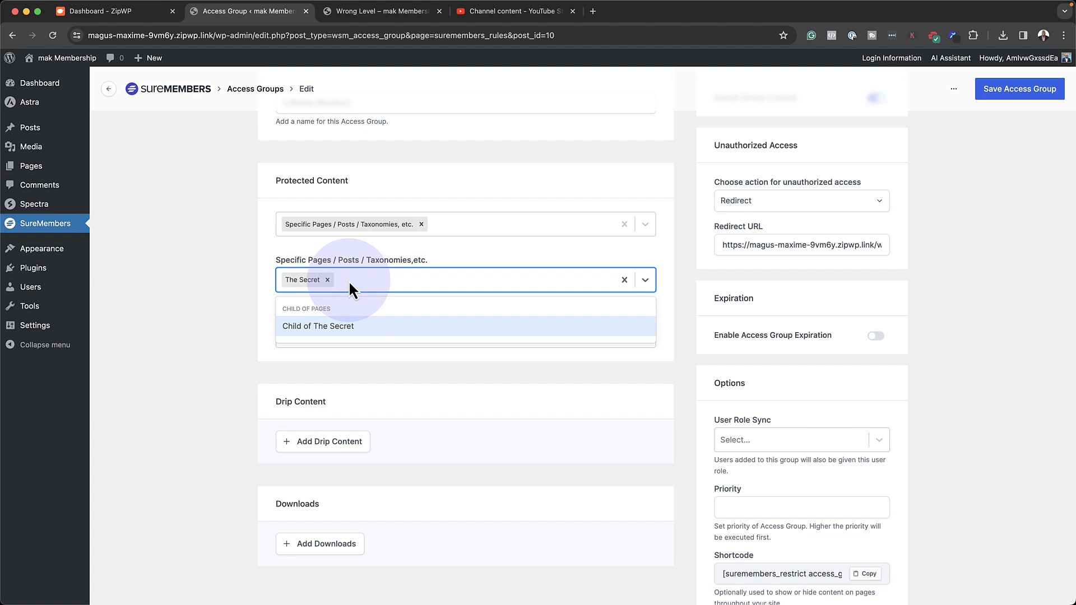
pyautogui.write('sam')
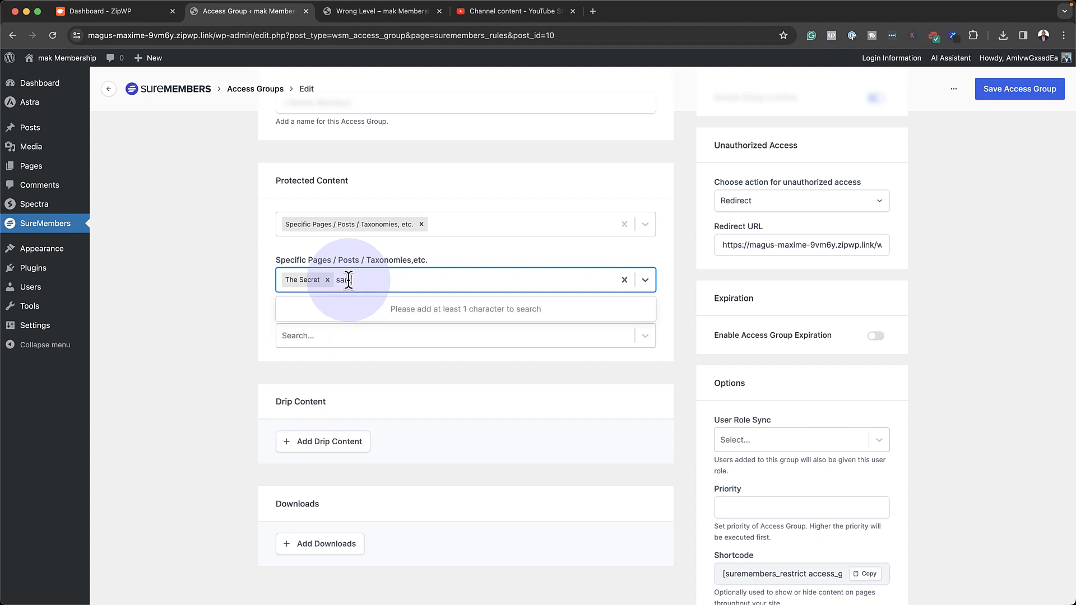
pyautogui.click(345, 327)
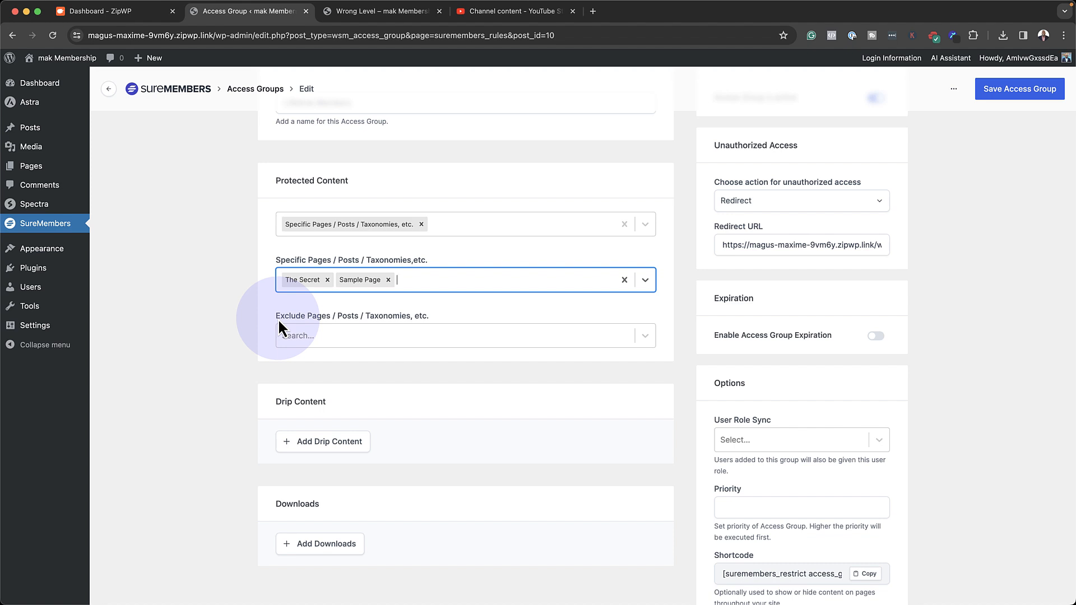
# - Try out a drip content rule for the group, examining its content search, date type and days delay options
pyautogui.scroll(-1, 297, 364)
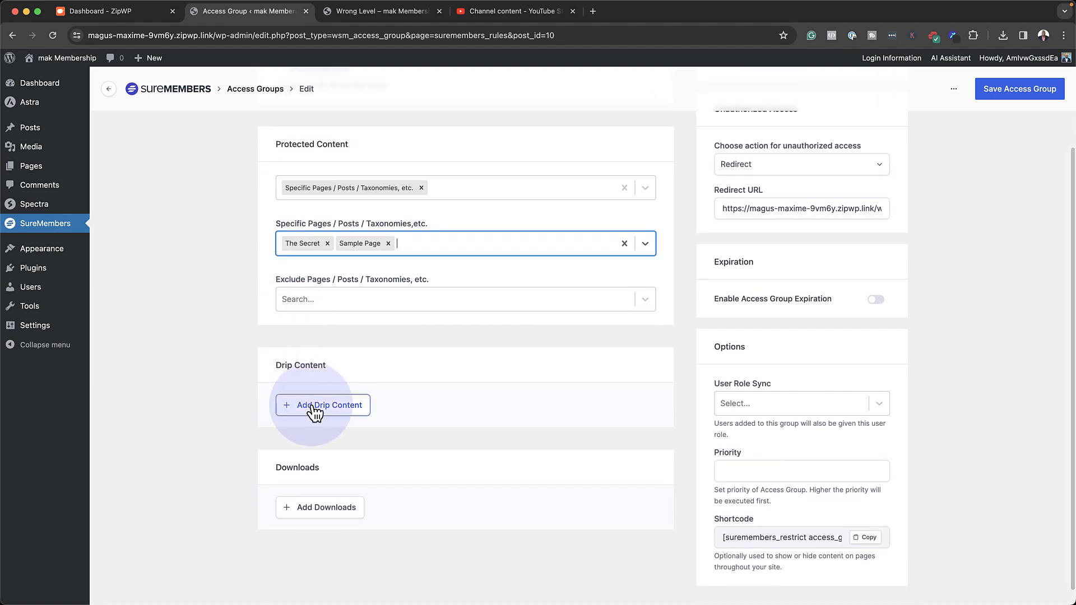
pyautogui.click(312, 407)
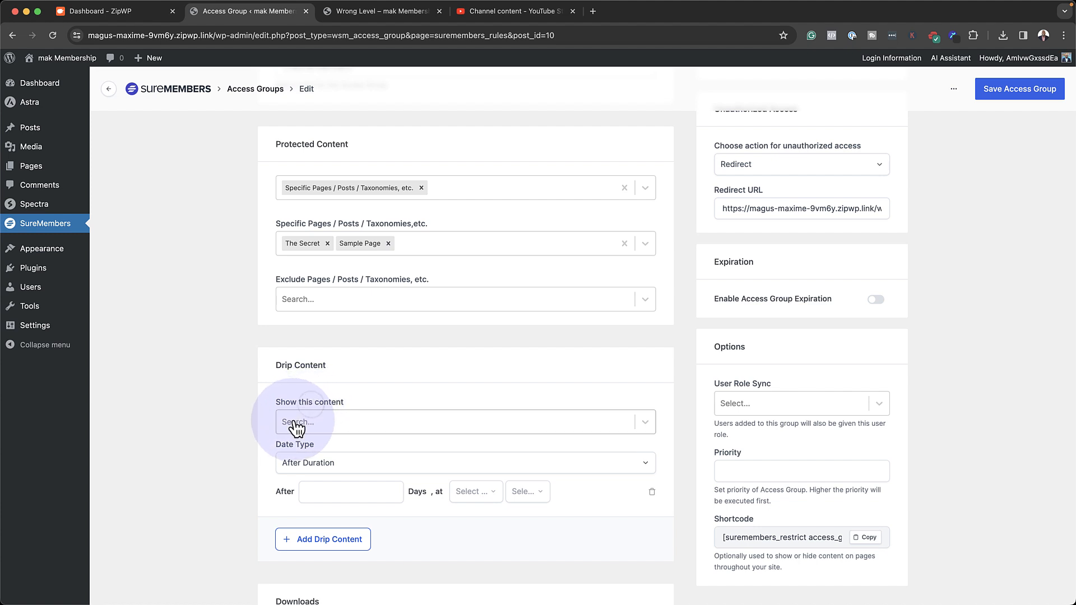
pyautogui.click(292, 421)
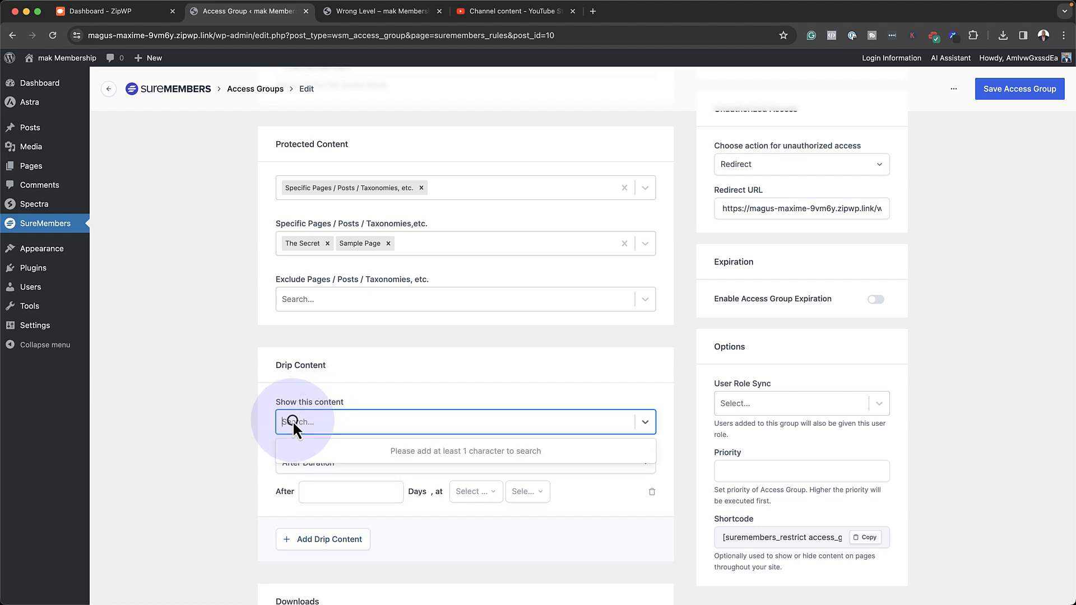
pyautogui.click(646, 422)
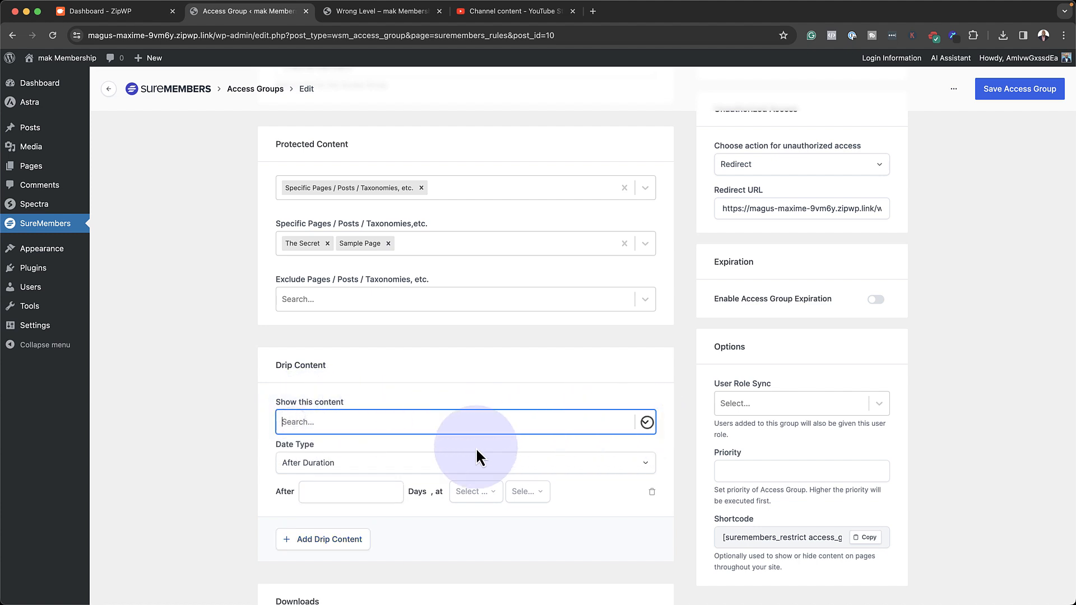
pyautogui.click(359, 465)
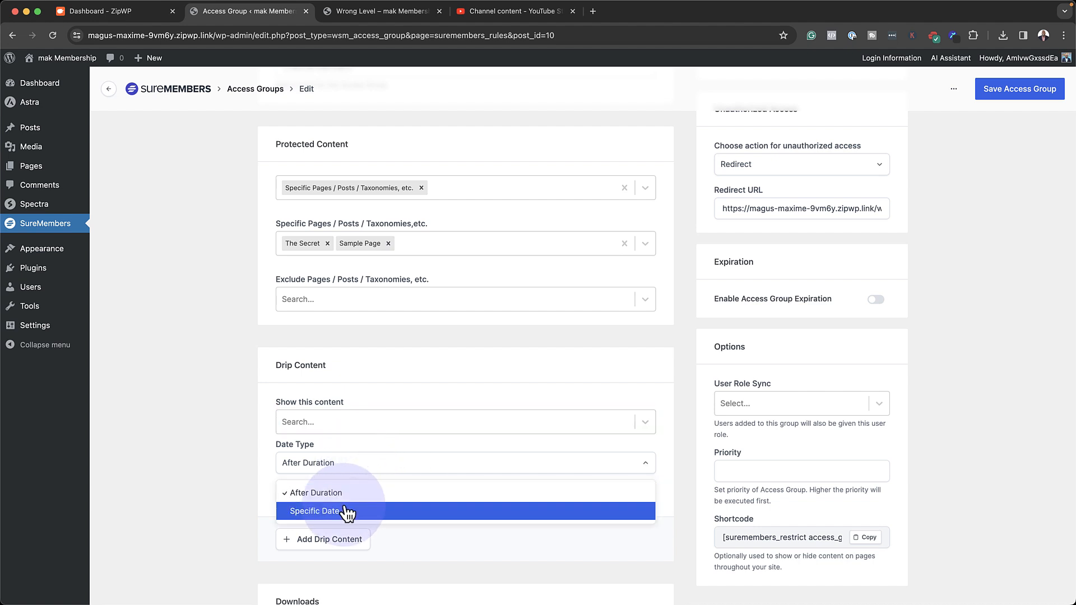
pyautogui.click(236, 448)
pyautogui.click(357, 494)
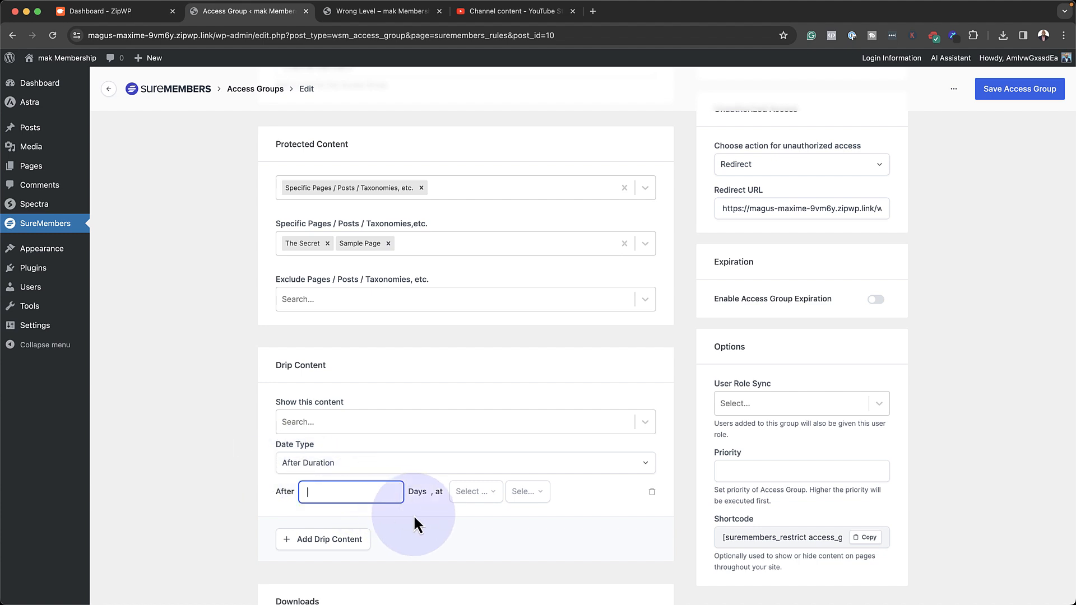
pyautogui.scroll(-3, 426, 519)
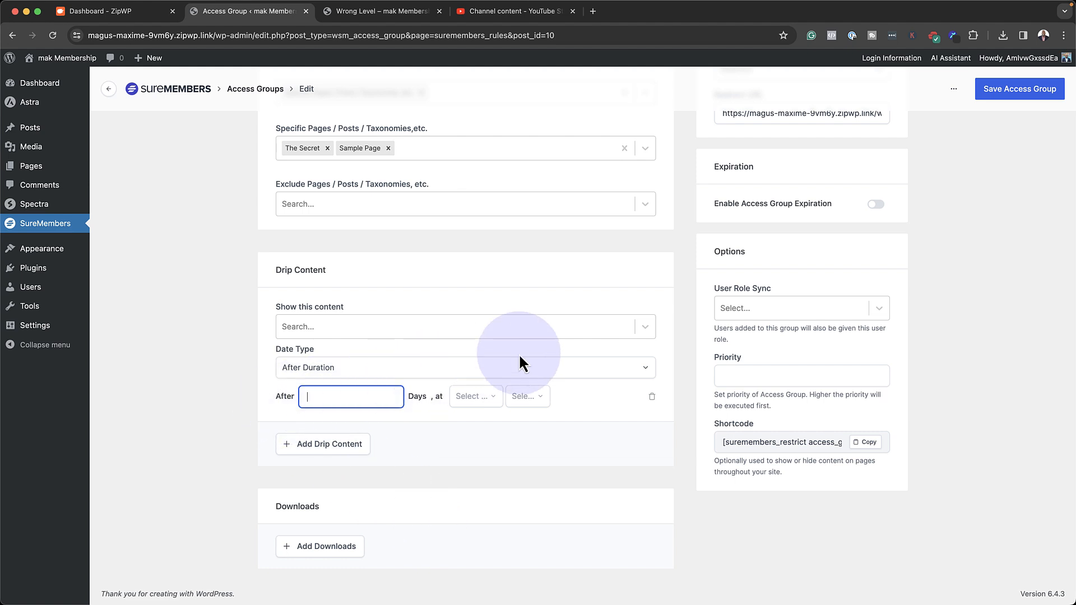
pyautogui.click(646, 326)
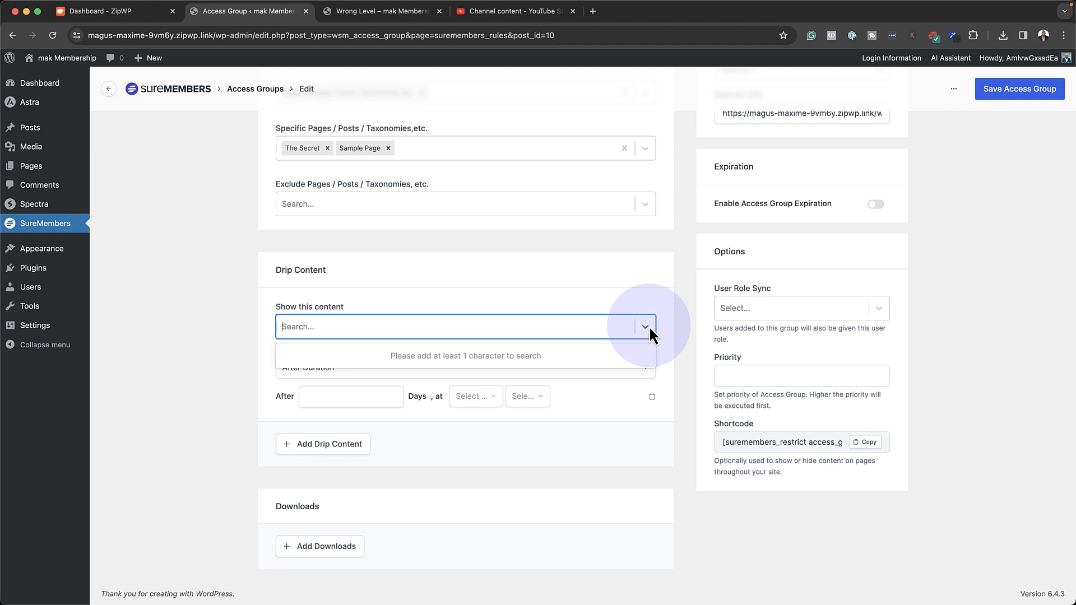
# - Upload Screenshot 2024-02-05 at 16.25.04.png from the Desktop to the private SureMembers media for the group's downloads
pyautogui.click(355, 547)
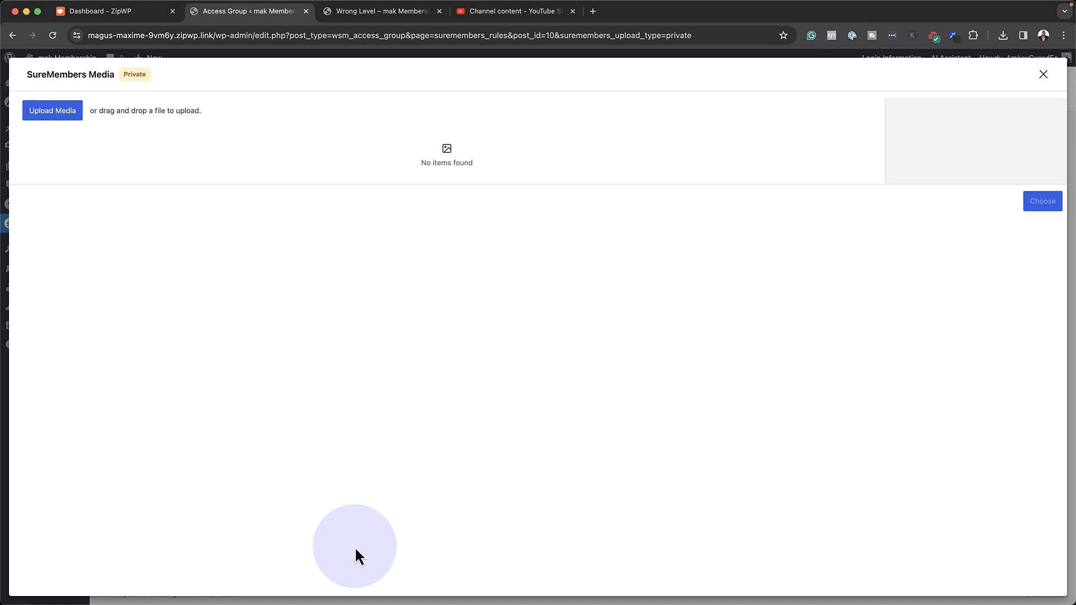
pyautogui.click(54, 113)
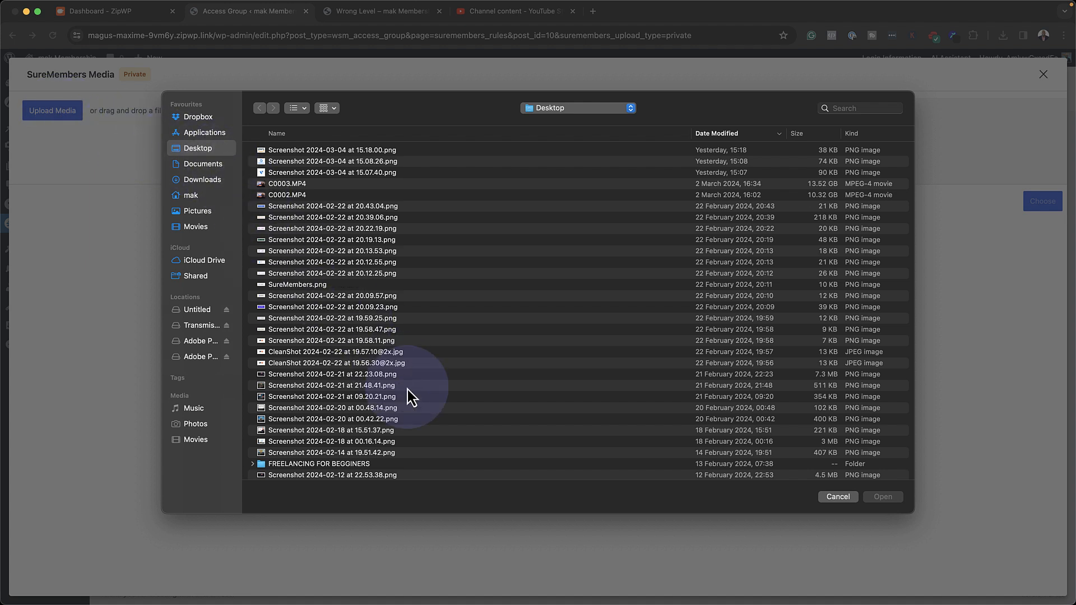
pyautogui.scroll(-3, 420, 406)
pyautogui.scroll(-5, 421, 406)
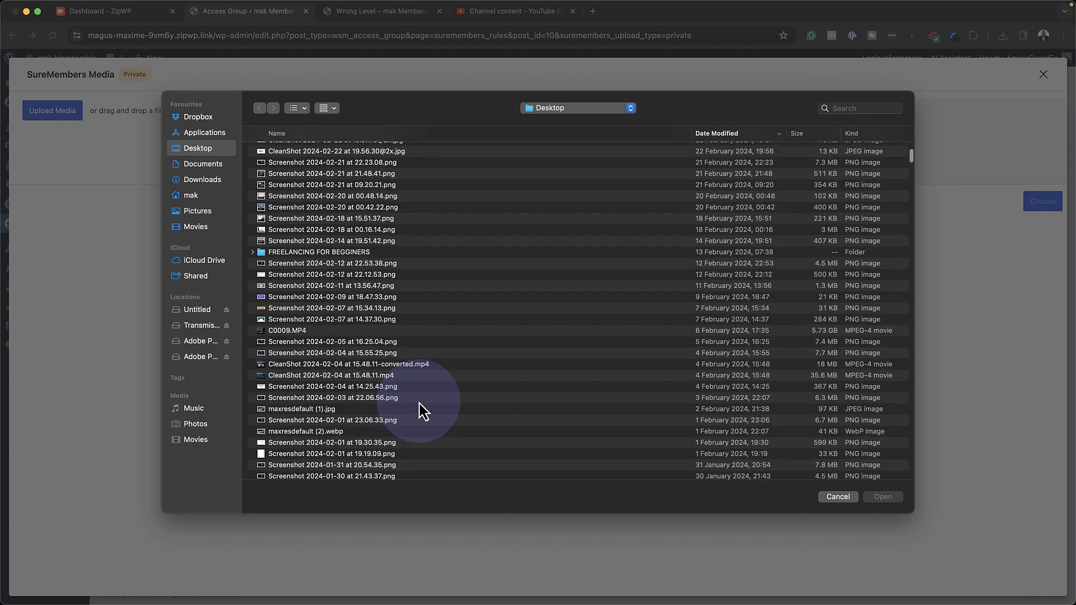
pyautogui.click(375, 344)
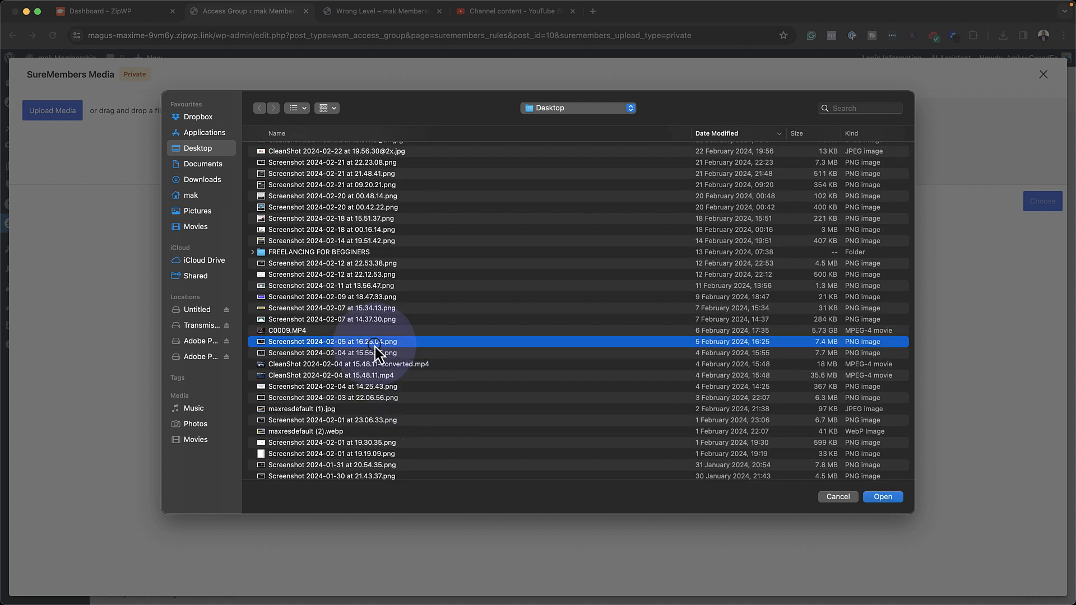
pyautogui.click(877, 498)
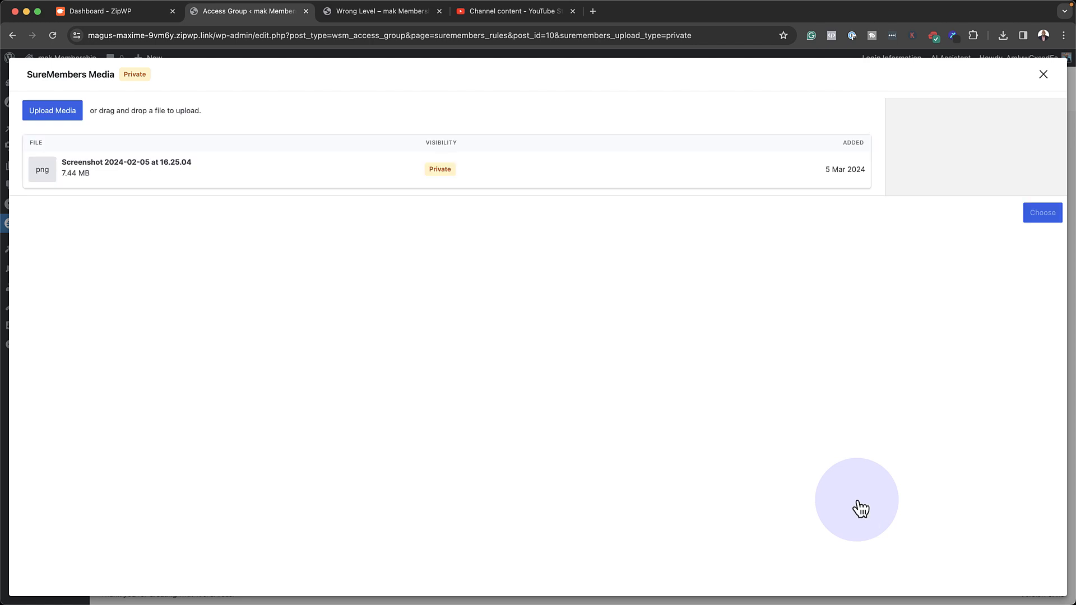
# - Attach the uploaded screenshot to the Lifetime Members downloads and save the access group
pyautogui.click(320, 179)
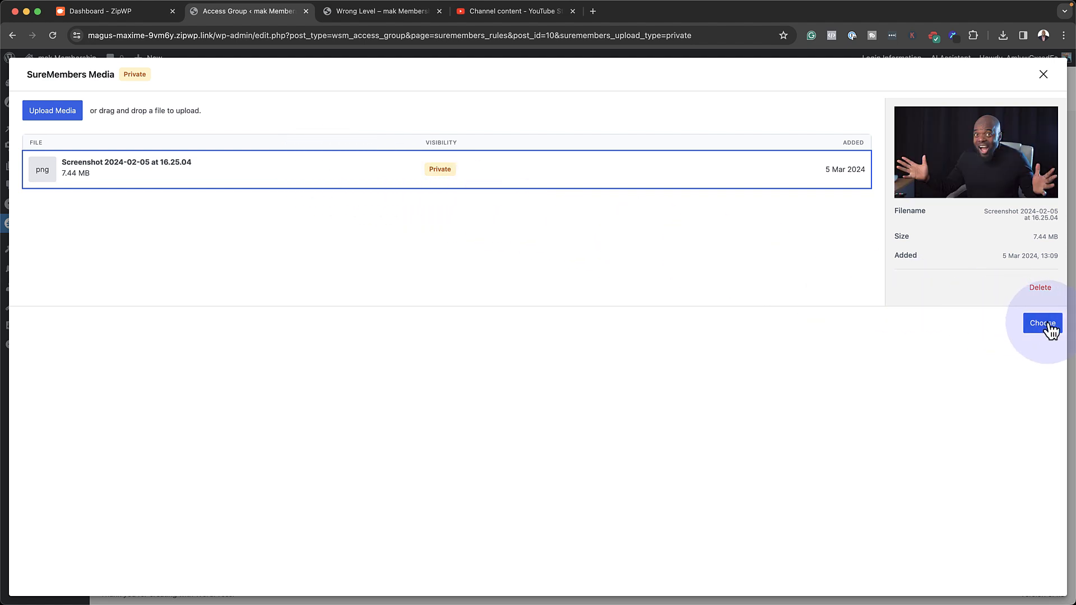
pyautogui.click(1046, 325)
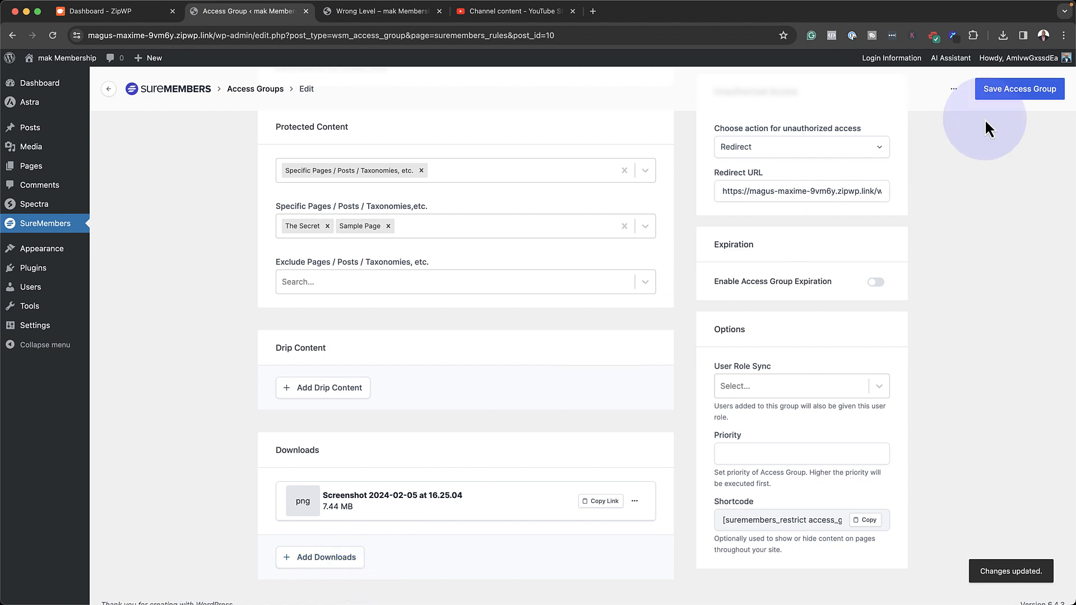
pyautogui.click(1028, 95)
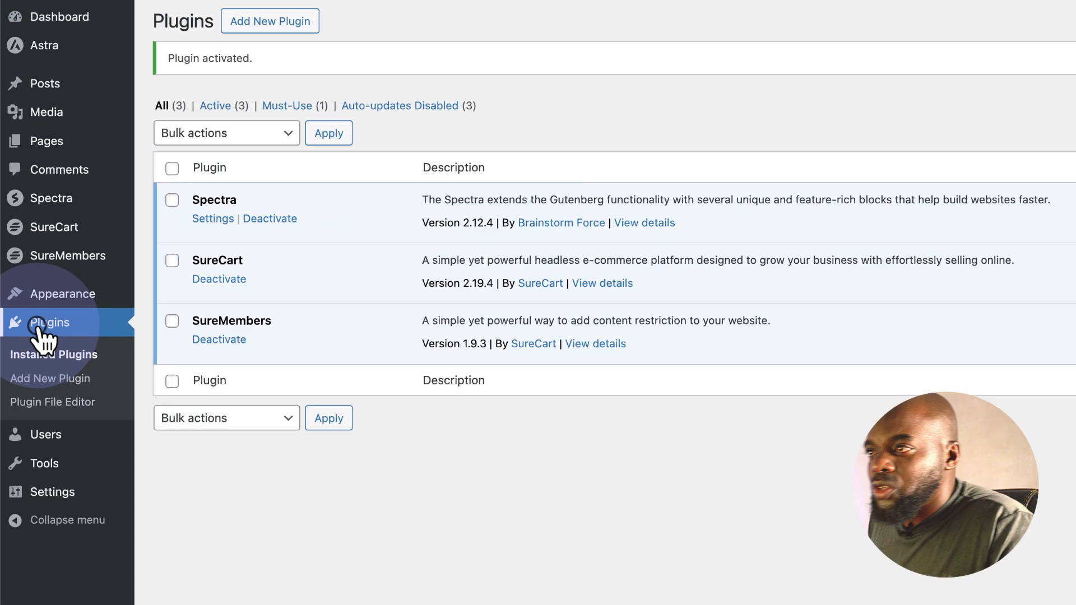
# - Search the WordPress plugin directory for surecart and return to the list of installed plugins on the M Membership site
pyautogui.click(38, 329)
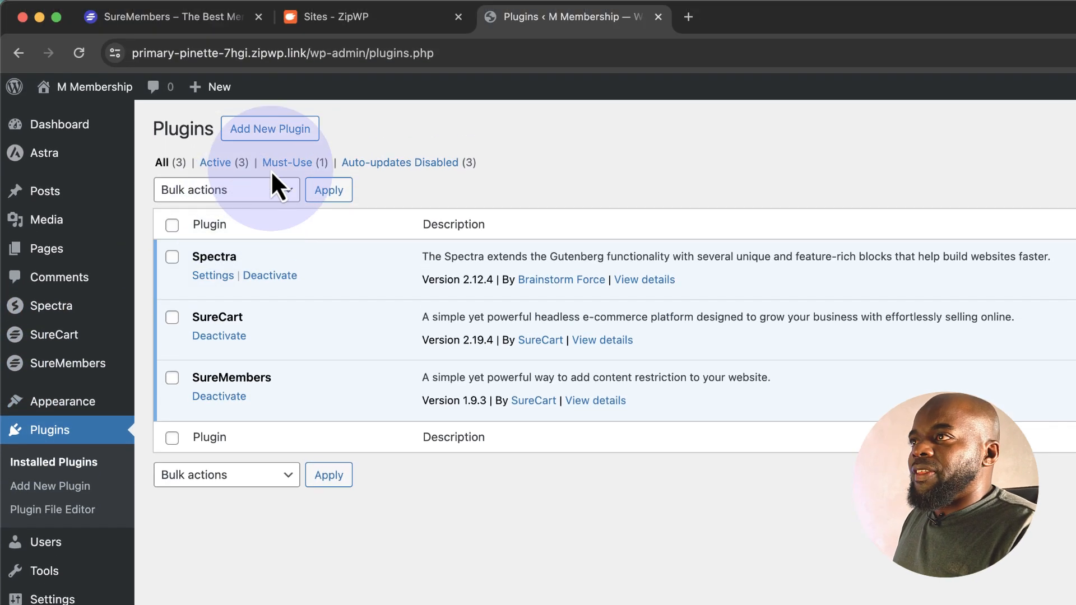
pyautogui.click(305, 134)
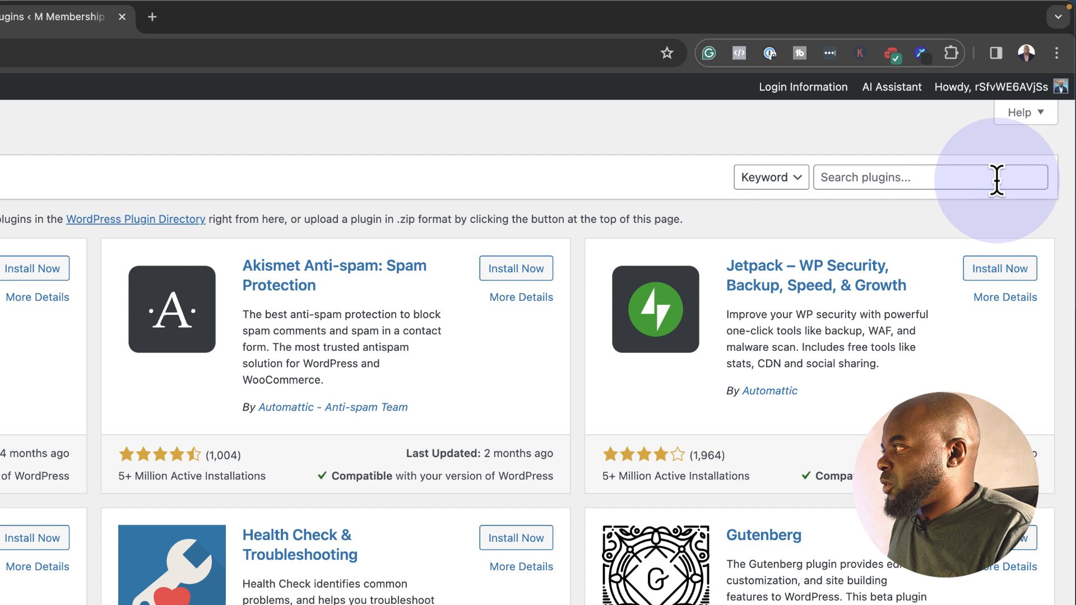
pyautogui.click(996, 178)
pyautogui.write('surecart')
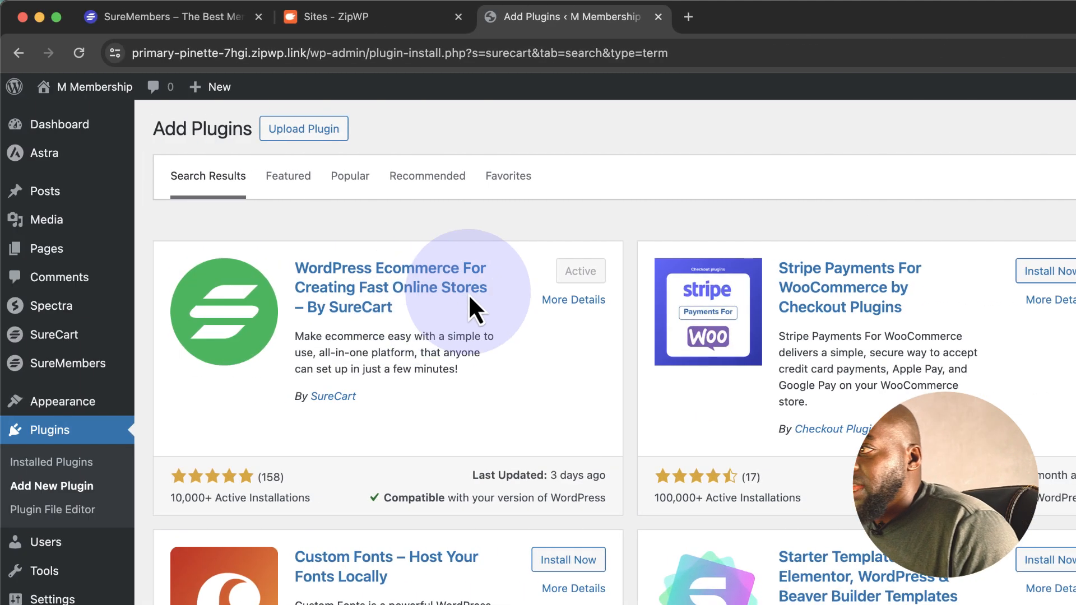
pyautogui.click(80, 460)
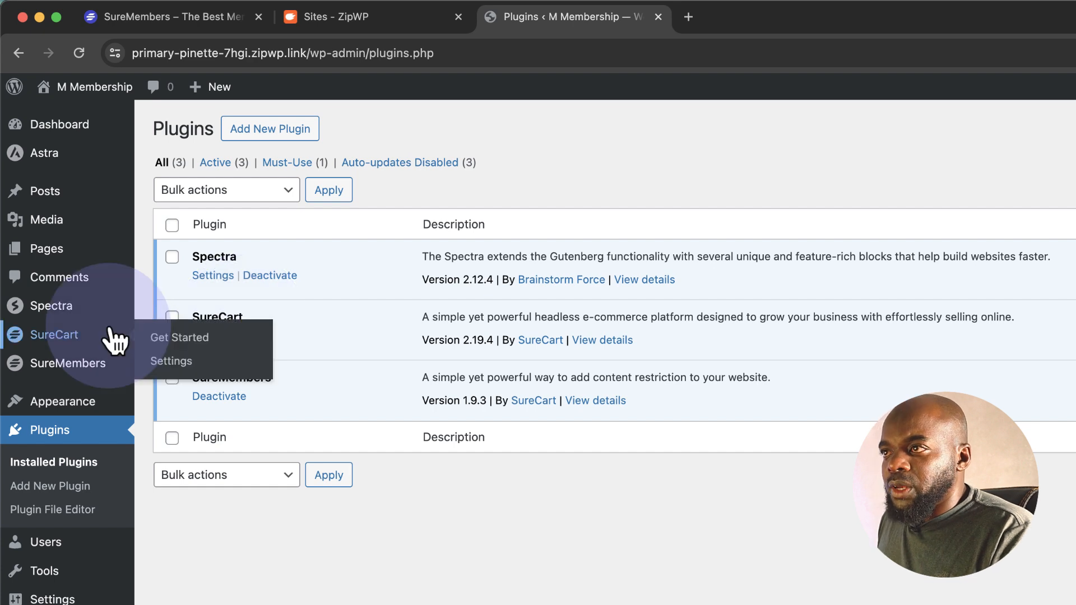
# - Start the SureCart setup with a new store and accept brand color 1e40af and United States Dollar as the currency
pyautogui.click(73, 336)
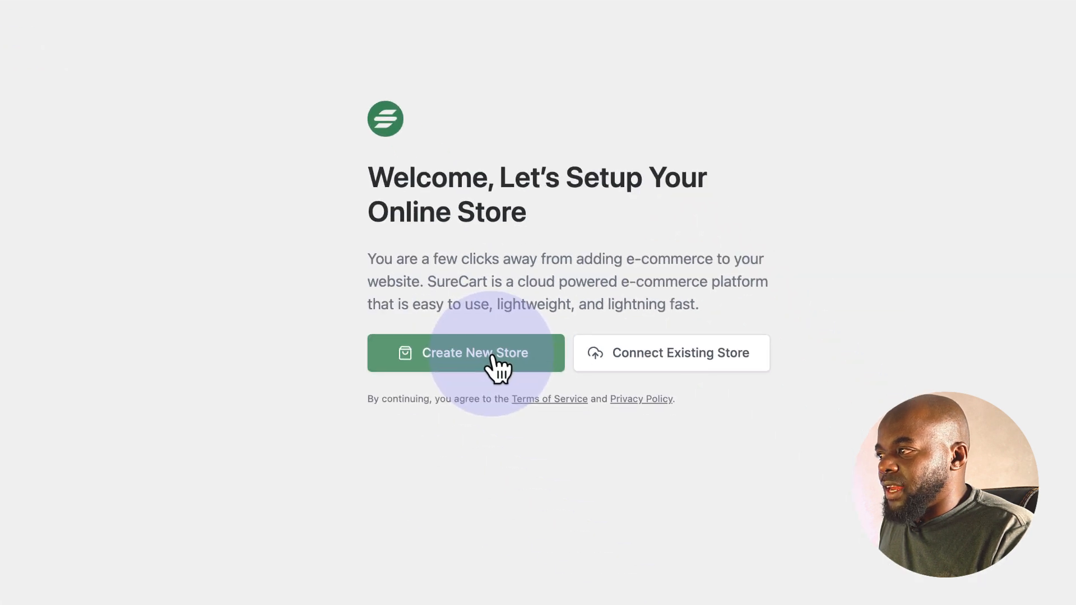
pyautogui.click(491, 355)
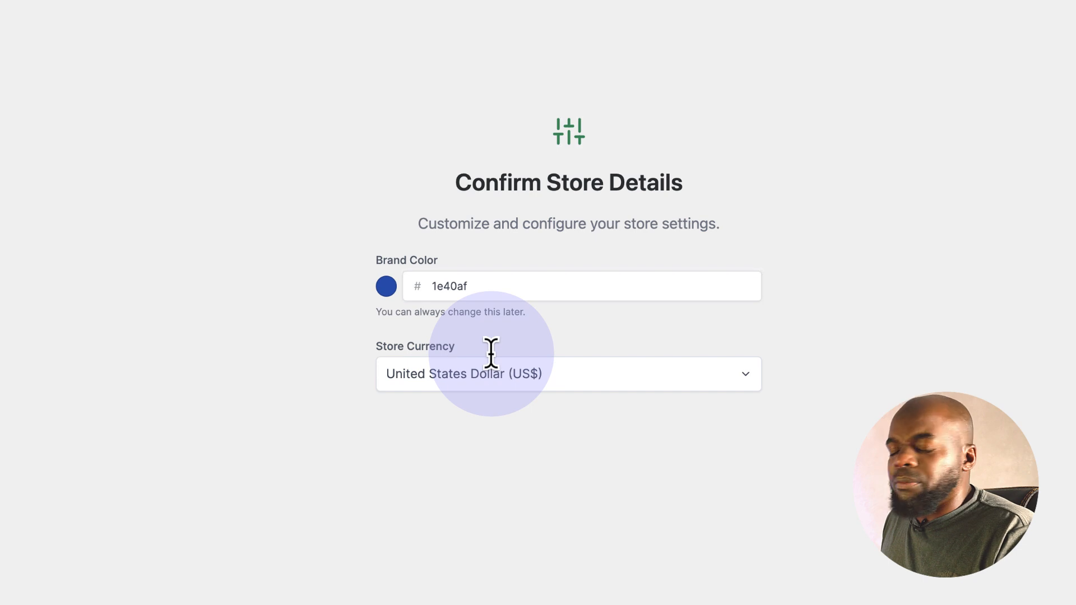
pyautogui.click(606, 388)
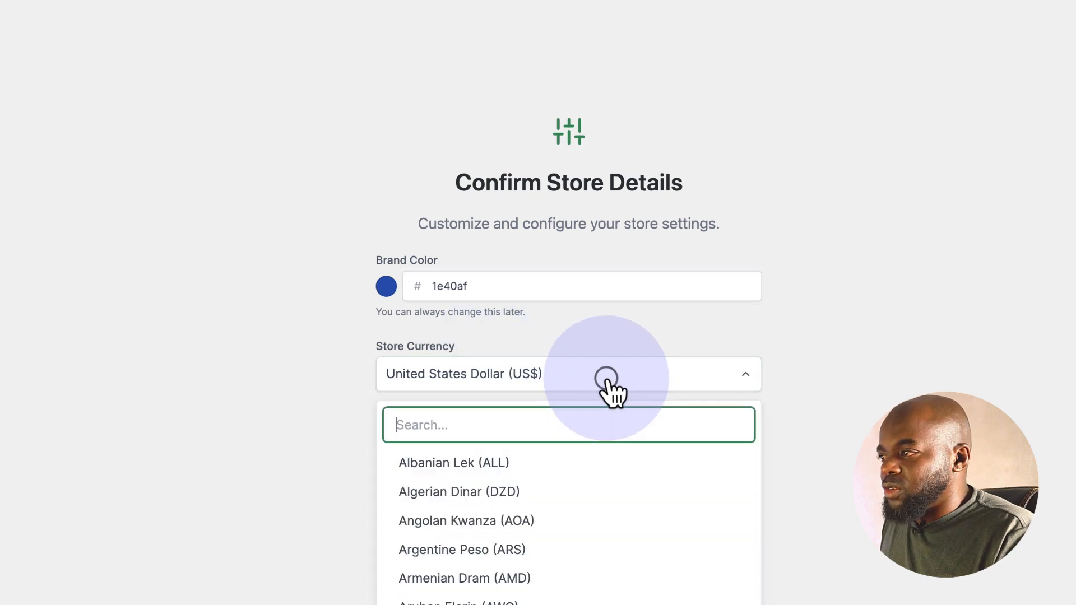
pyautogui.click(984, 332)
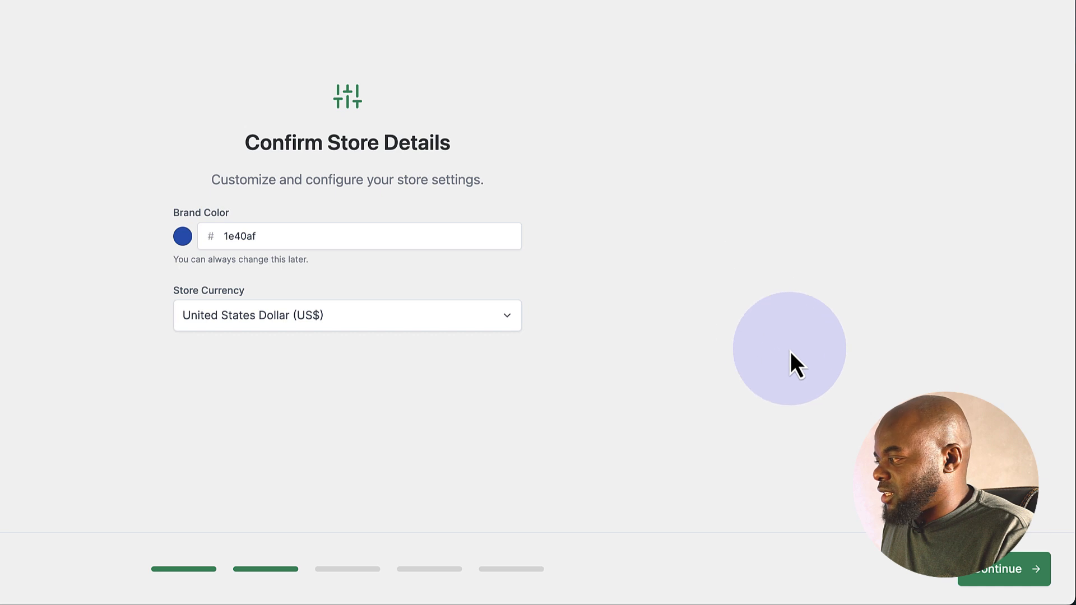
pyautogui.click(990, 571)
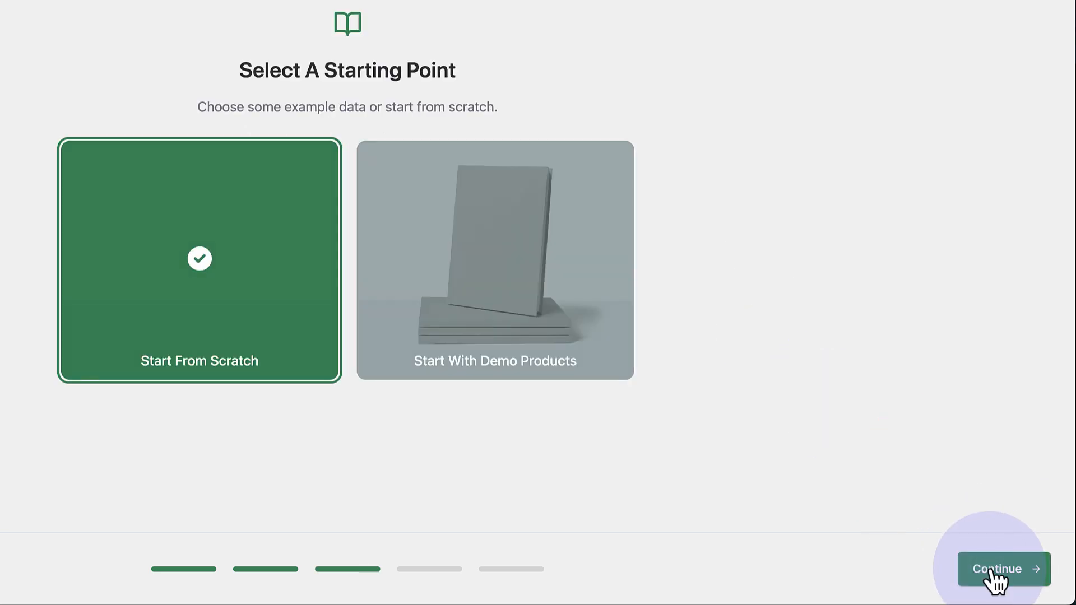
# - Choose to start the store from scratch and confirm the email address for store notifications
pyautogui.click(506, 241)
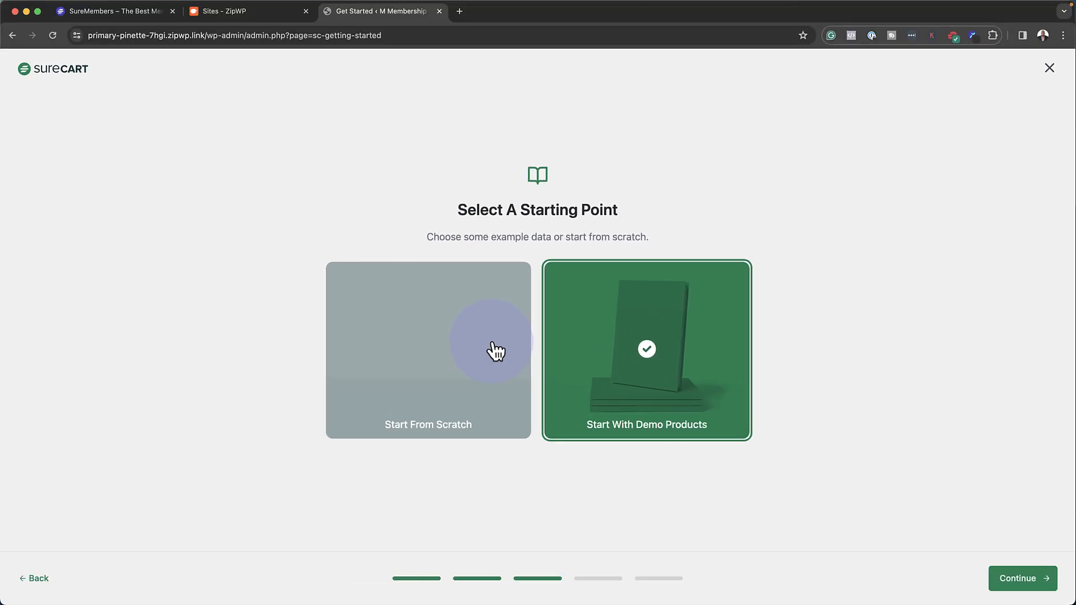
pyautogui.click(494, 351)
pyautogui.click(1017, 583)
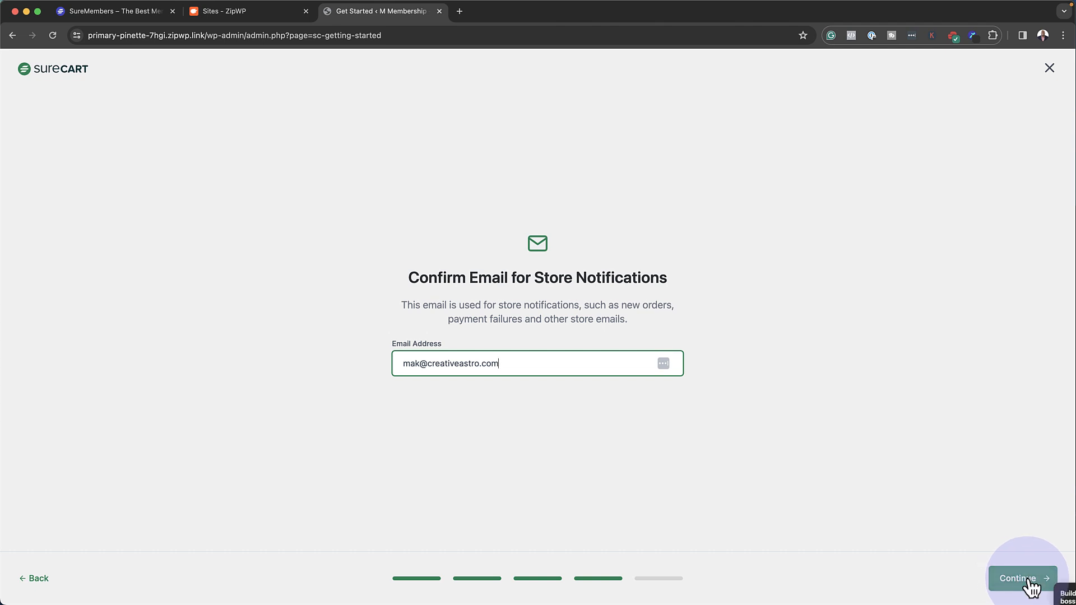
pyautogui.click(1031, 586)
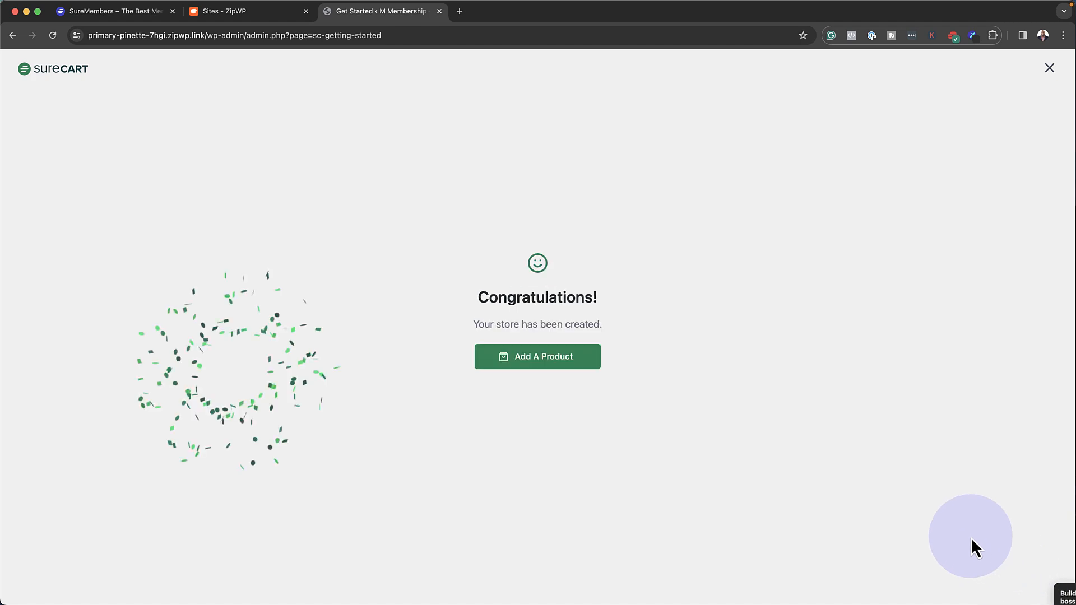
# - Add a first product to the new store and create it with the name Lifetime Members
pyautogui.click(576, 364)
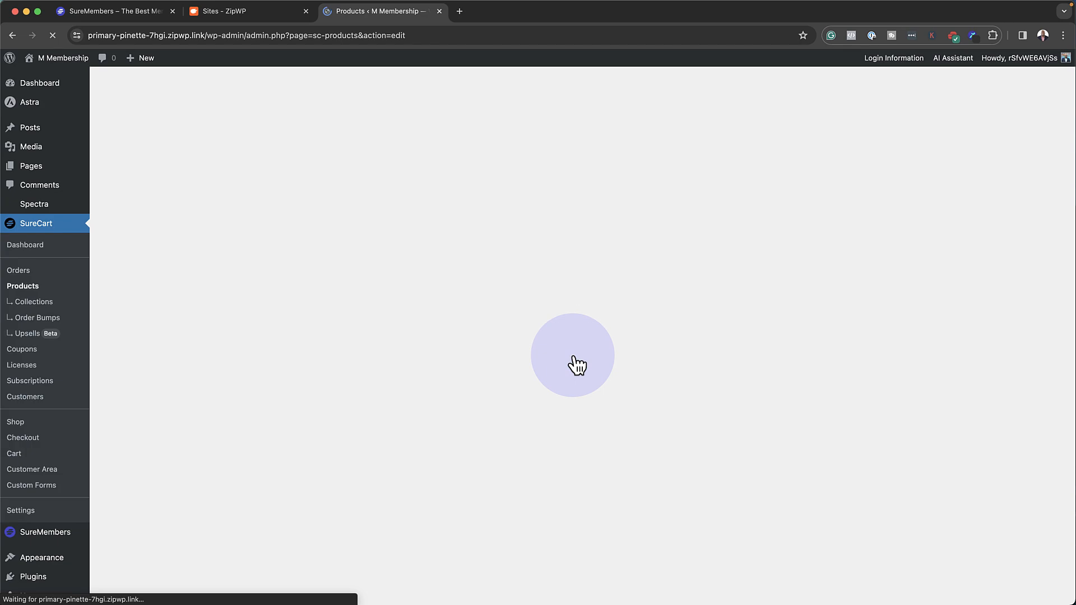
pyautogui.click(464, 346)
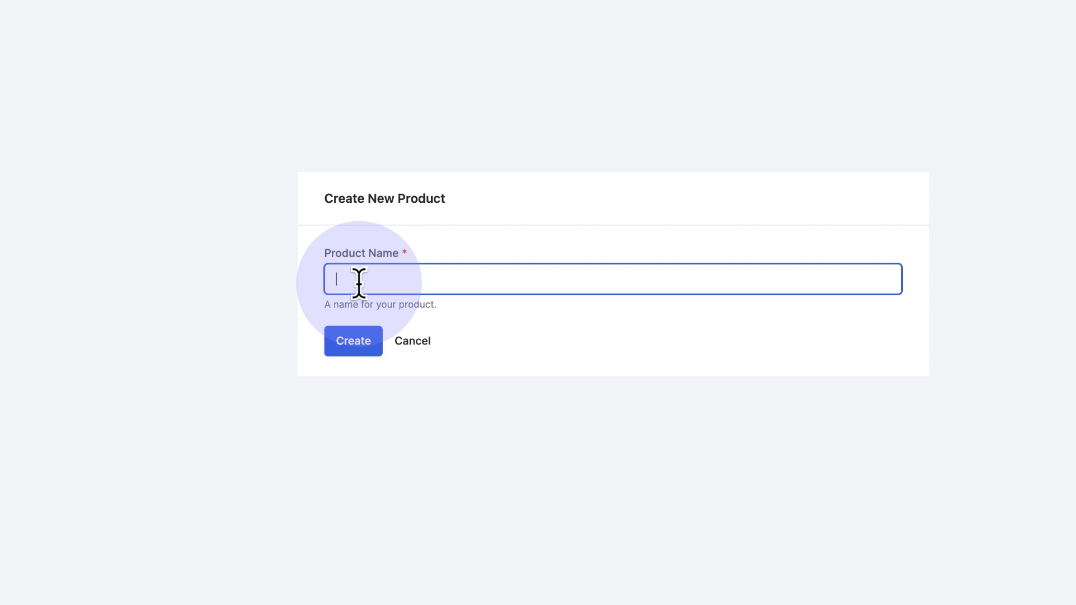
pyautogui.write('Lifetime Members')
pyautogui.click(338, 342)
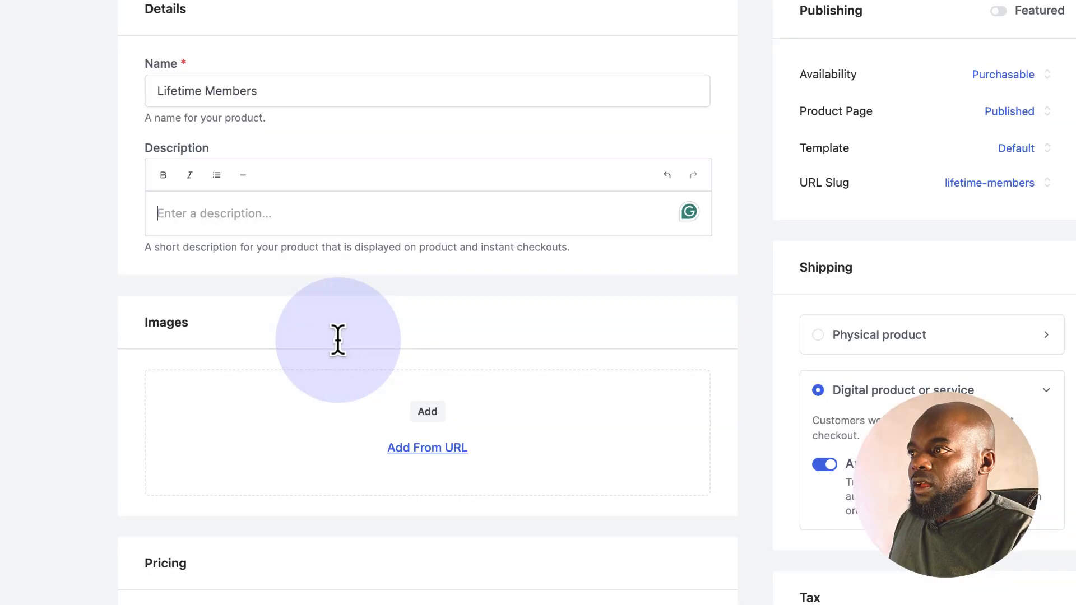
# - Fill the product description with Lorem ipsum placeholder text and add a product image from the copied tomato sauce photo URL
pyautogui.click(191, 209)
pyautogui.write('Lorem ipsum dolor sit amet, consectetuer adipiscing elit. Donec odio. Quisque volutpat mattis eros. Nullam malesuada erat ut turpis. Suspendisse urna nibh viverra non semper suscipit posuere a pede.')
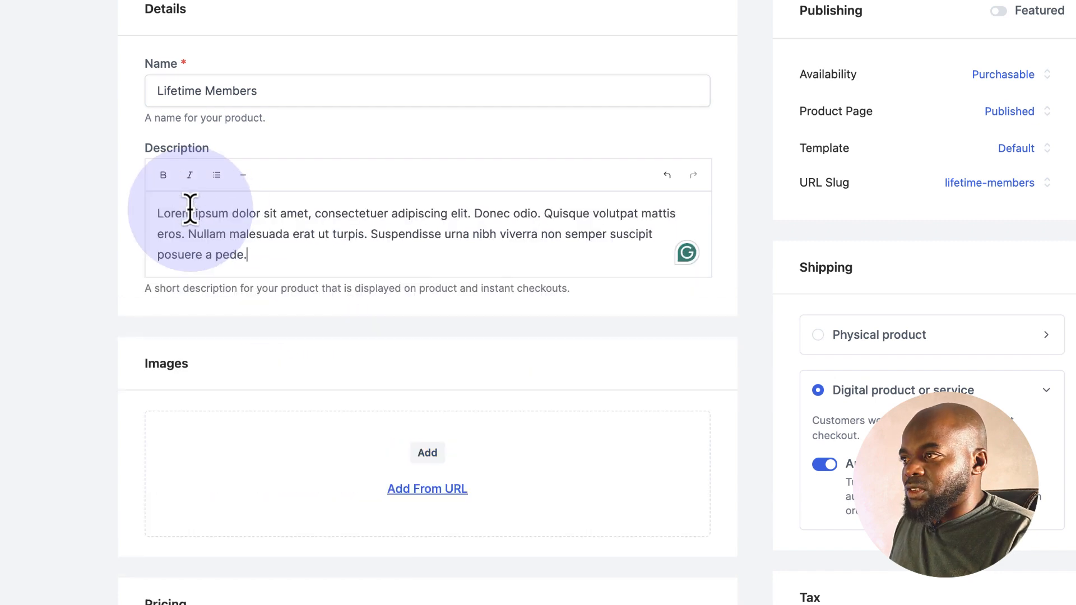
pyautogui.scroll(-2, 193, 215)
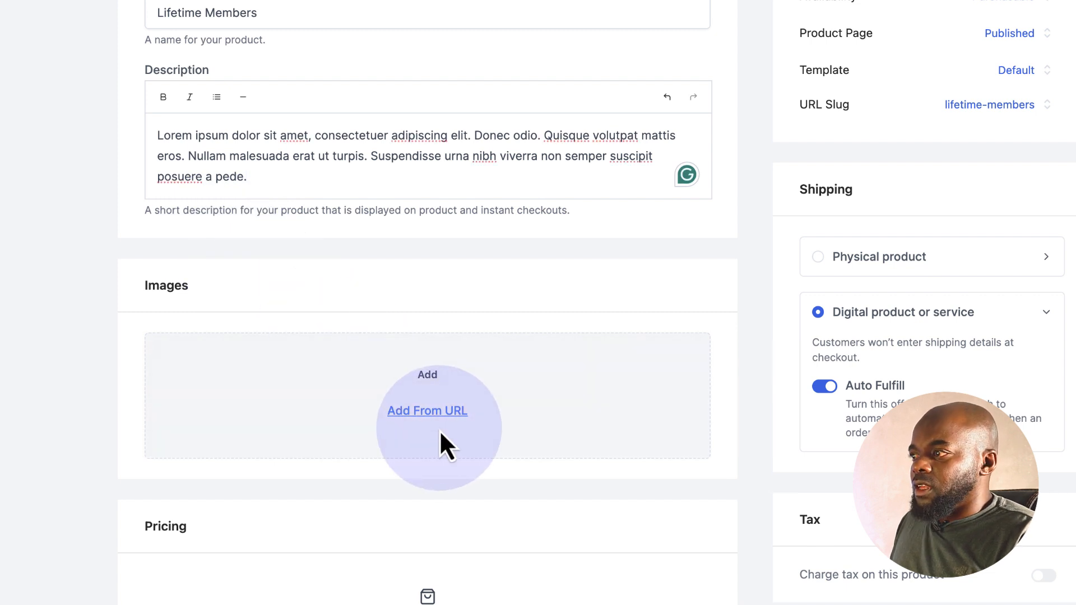
pyautogui.click(427, 412)
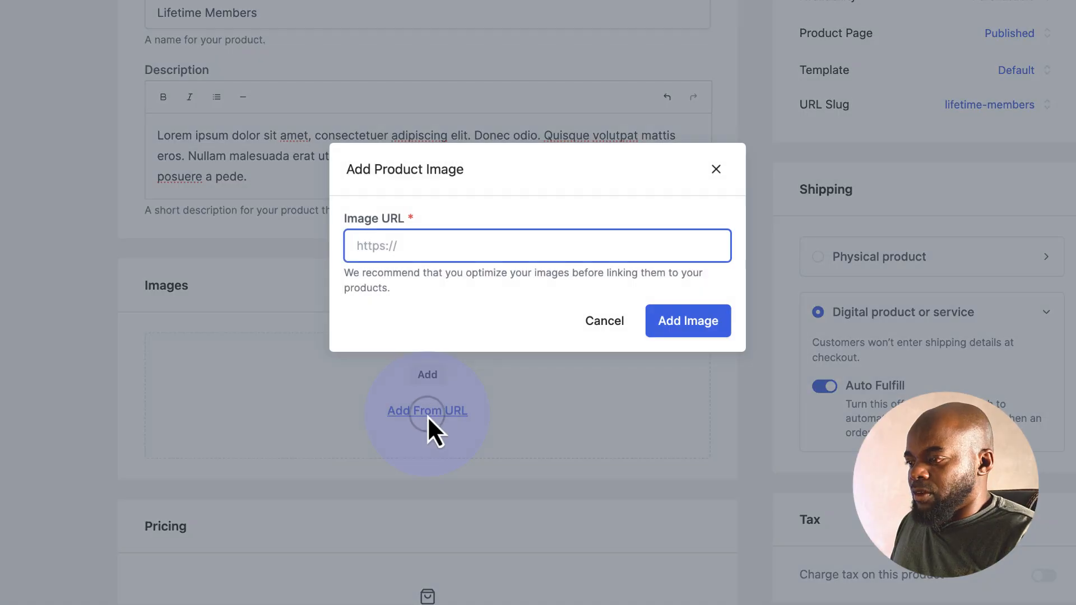
pyautogui.hotkey('ctrl', 'v')
pyautogui.click(693, 326)
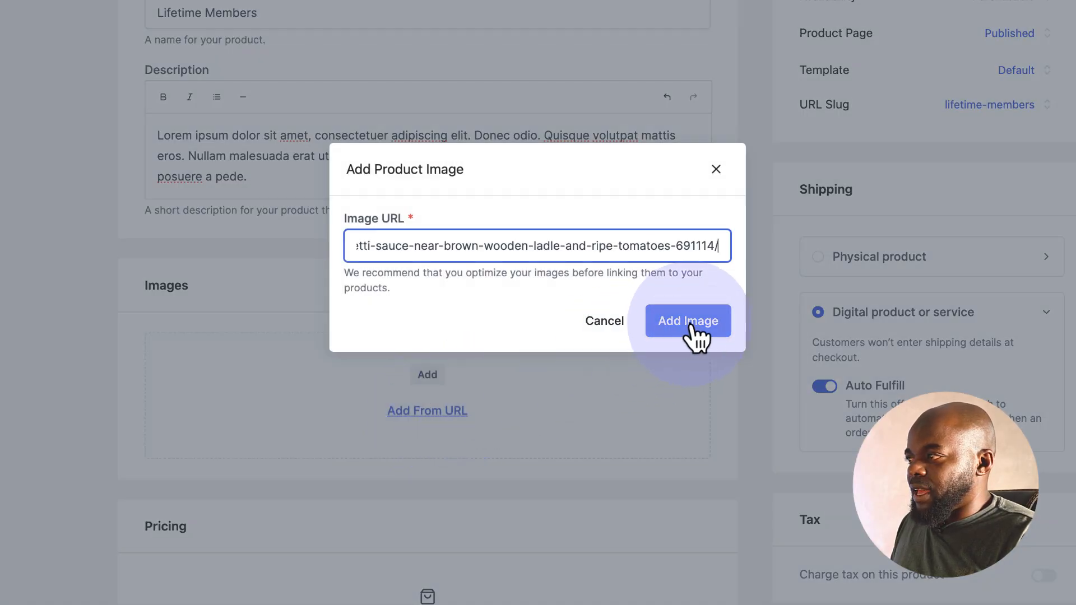
# - Create a One Time price named Lifetime Membership at US$997 with a compare at price of US$1497
pyautogui.scroll(-5, 646, 341)
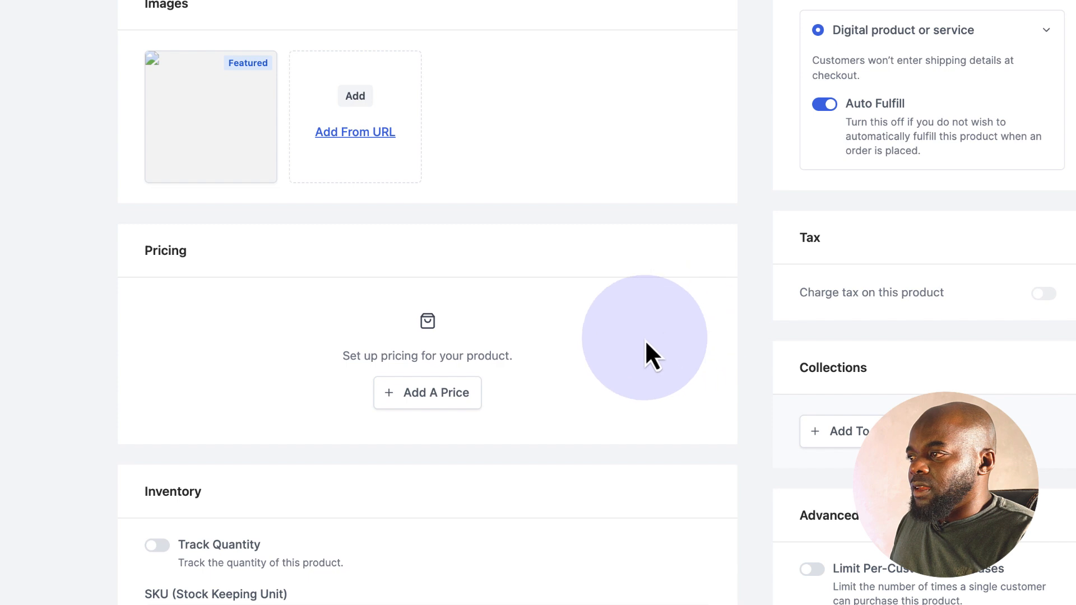
pyautogui.click(458, 396)
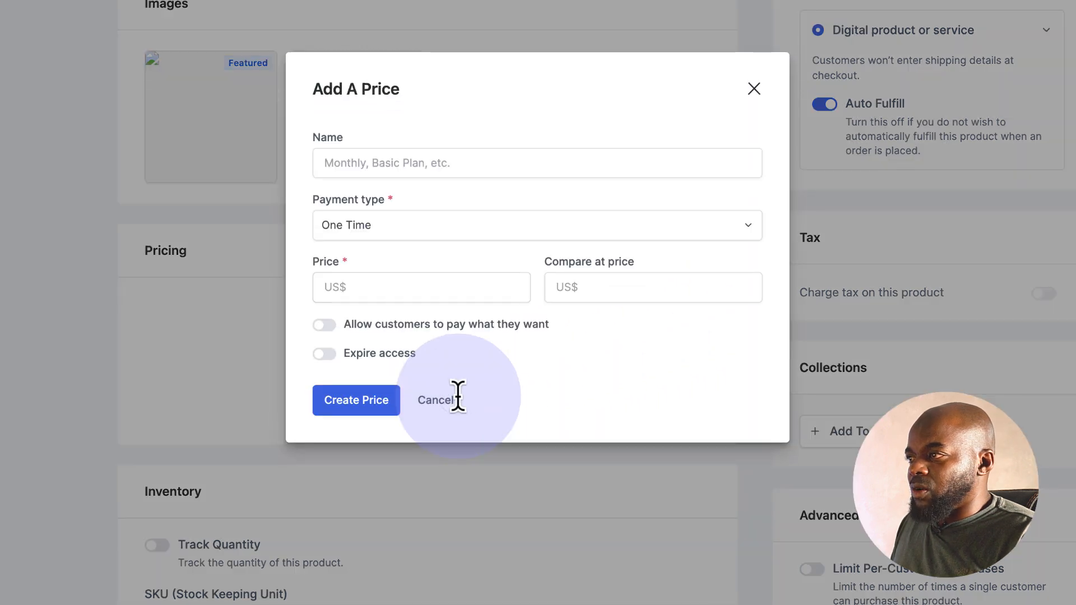
pyautogui.click(440, 227)
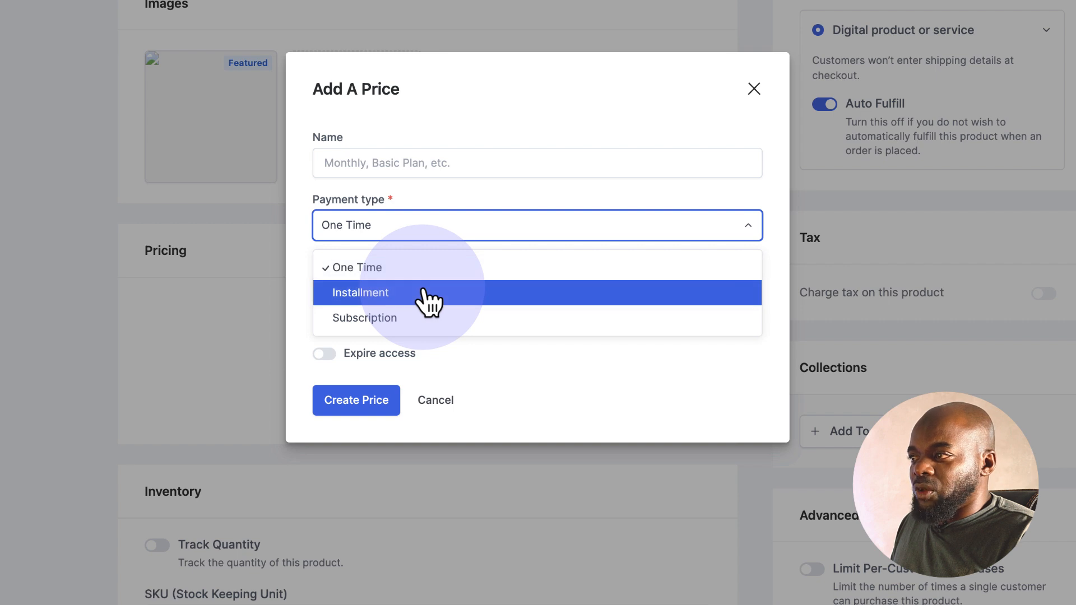
pyautogui.click(414, 161)
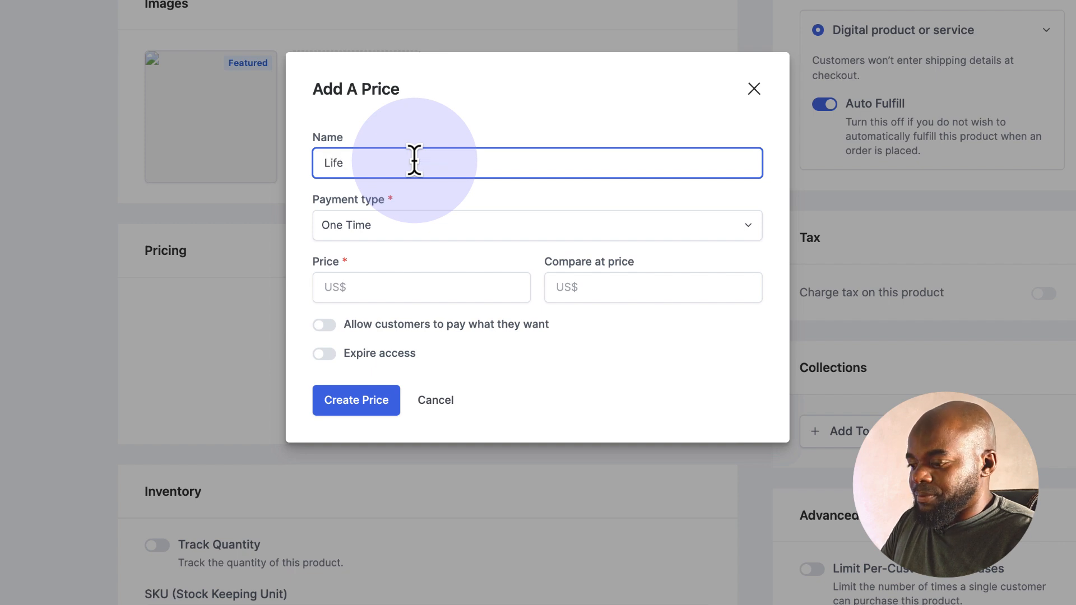
pyautogui.click(387, 283)
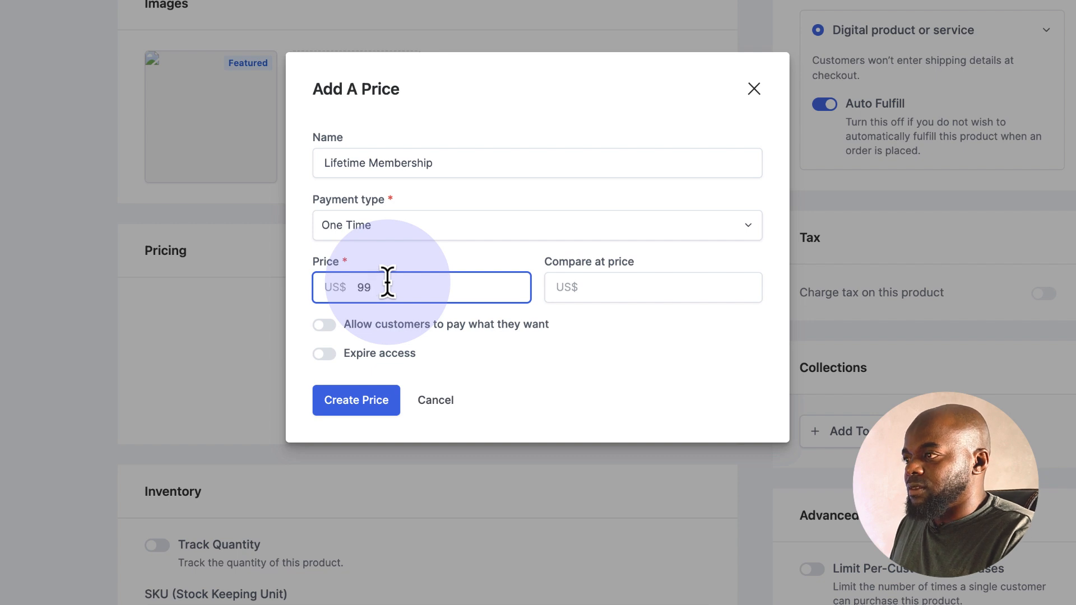
pyautogui.click(616, 285)
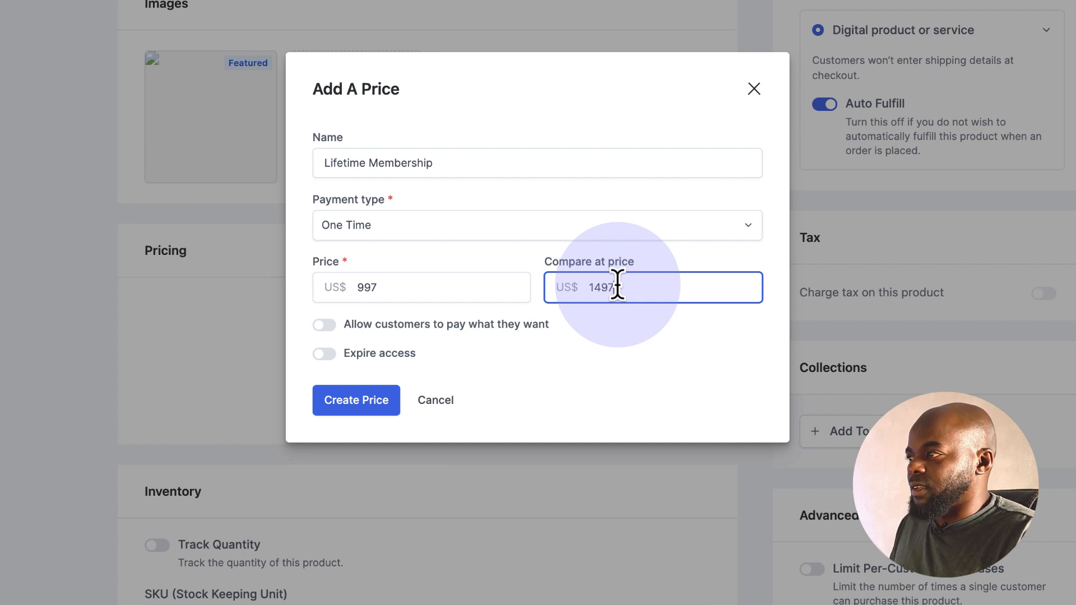
pyautogui.click(570, 355)
pyautogui.click(345, 407)
pyautogui.click(344, 406)
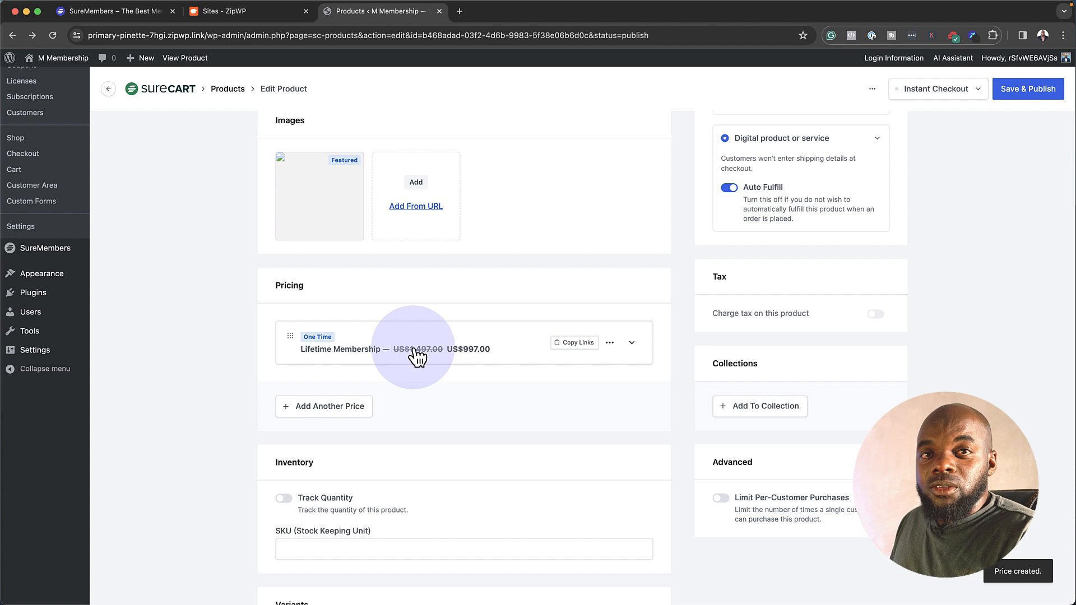
# - Add a SureMembers integration to the product, linked to the Lifetime Members access group
pyautogui.scroll(-3, 465, 421)
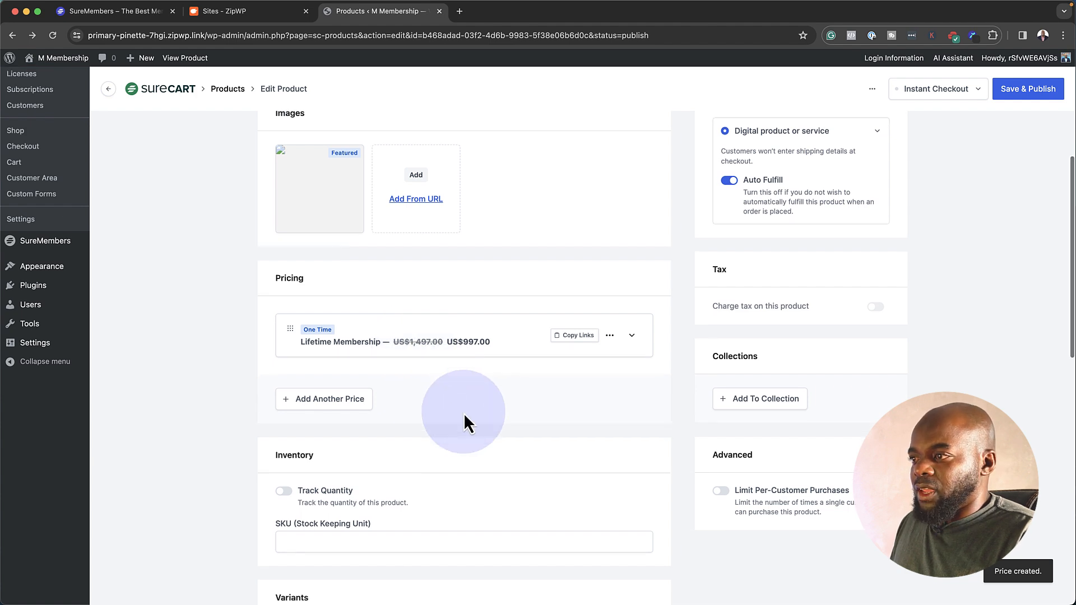
pyautogui.scroll(-2, 464, 418)
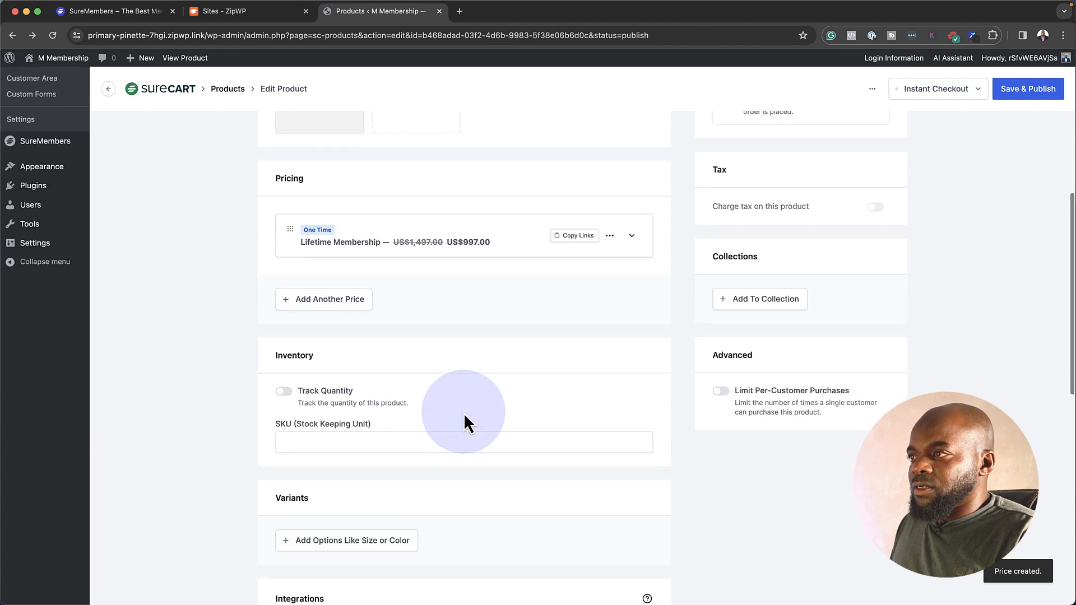
pyautogui.scroll(-5, 464, 419)
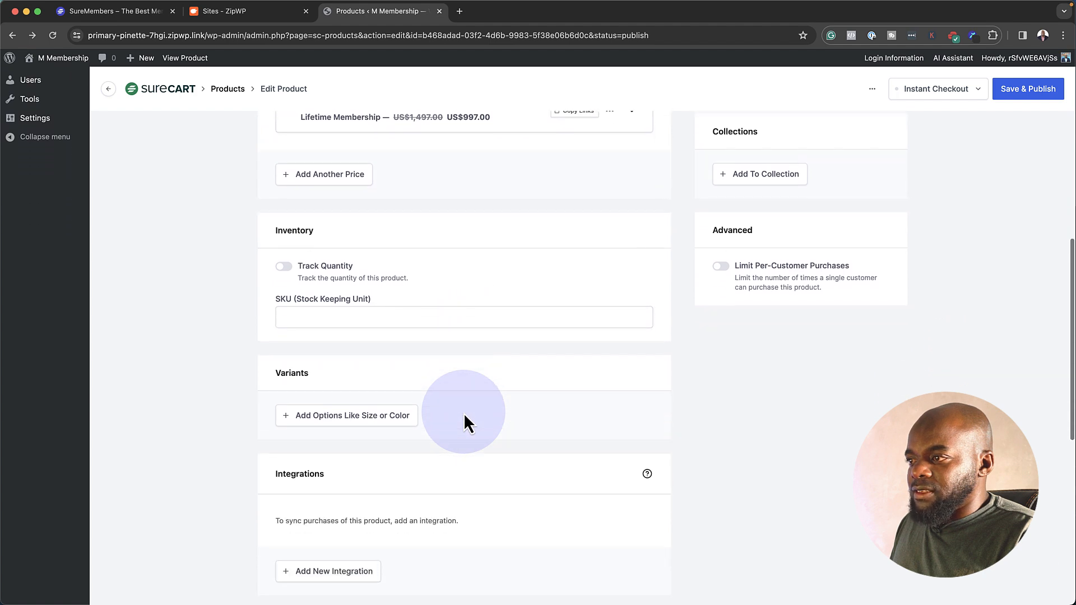
pyautogui.scroll(-2, 464, 418)
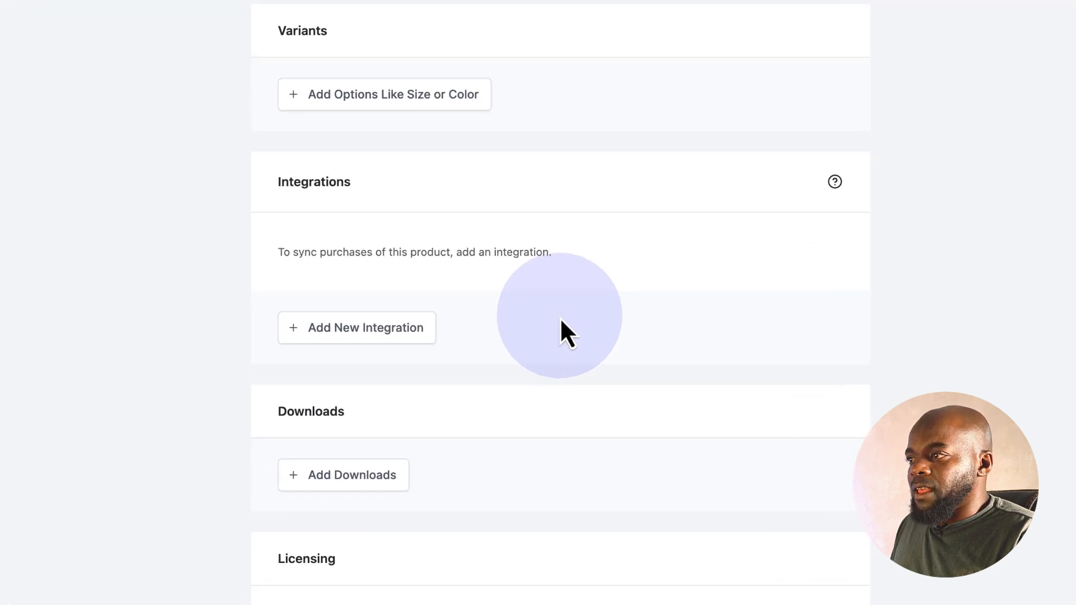
pyautogui.click(354, 328)
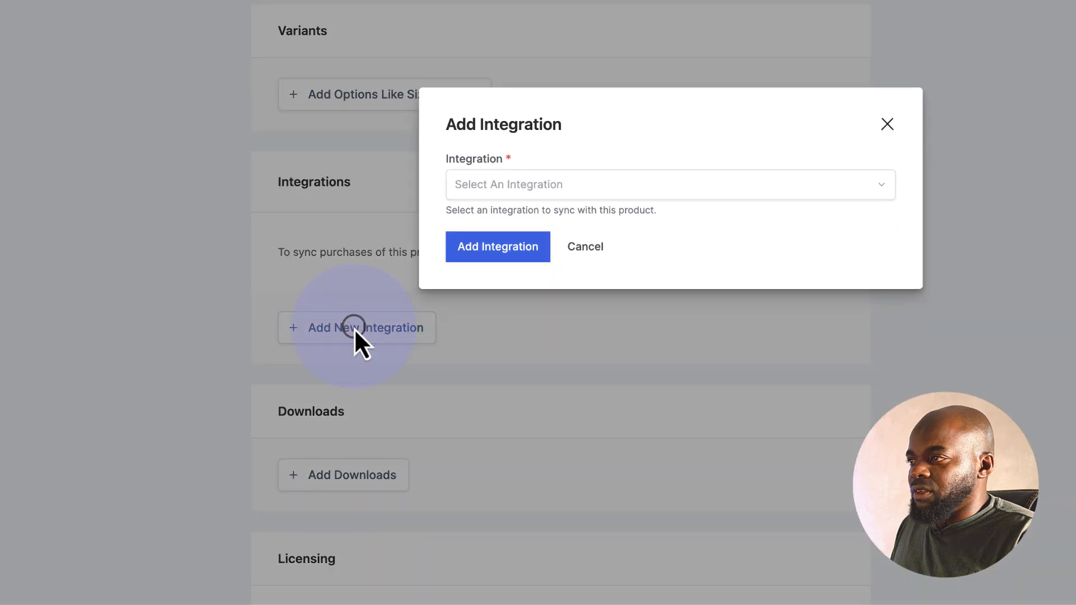
pyautogui.click(514, 189)
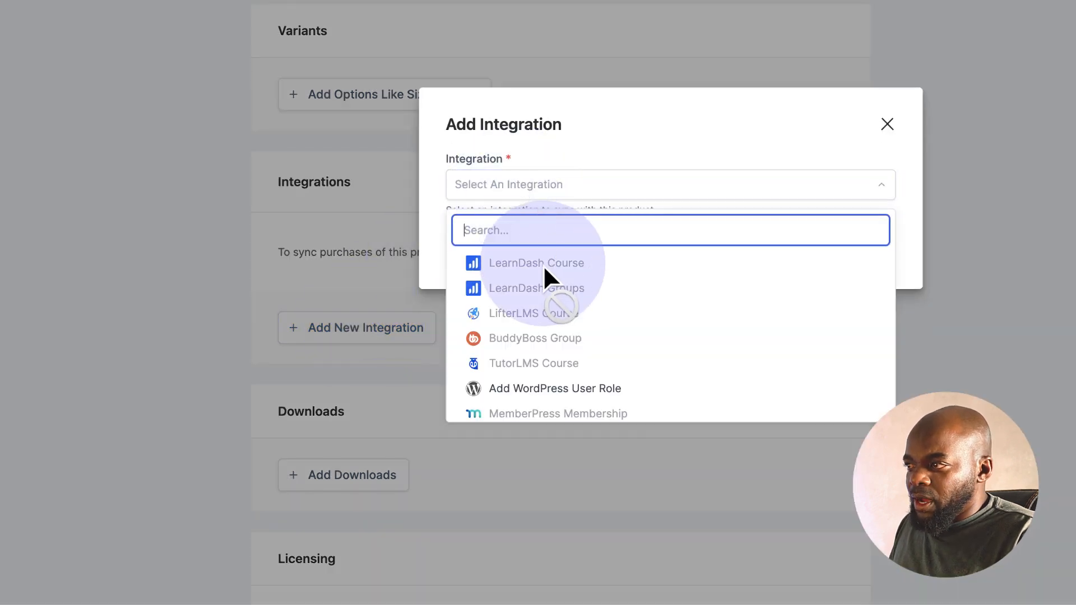
pyautogui.scroll(-2, 543, 264)
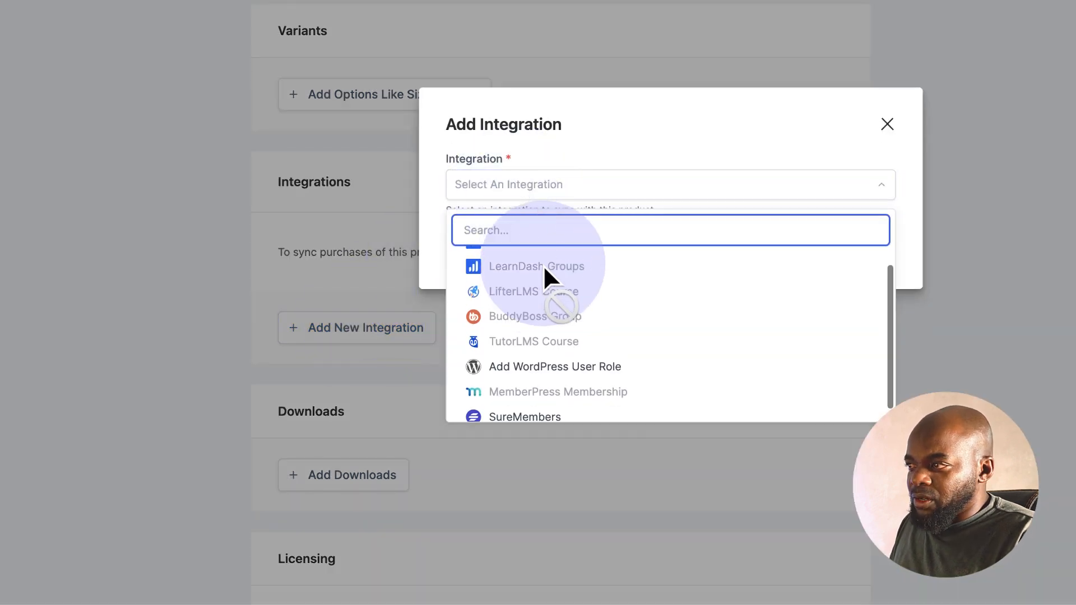
pyautogui.click(527, 408)
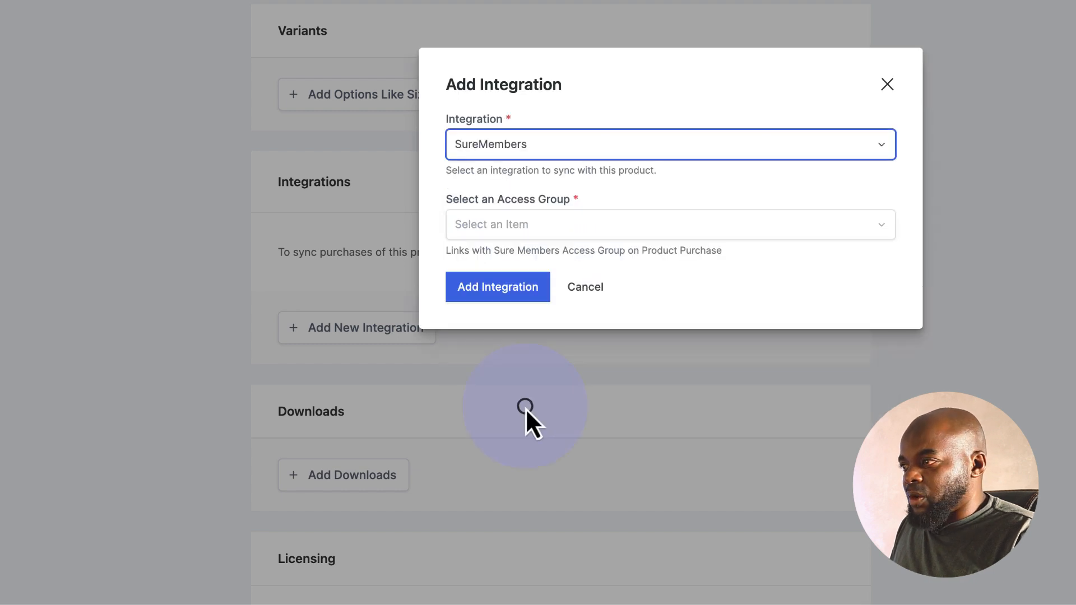
pyautogui.click(510, 225)
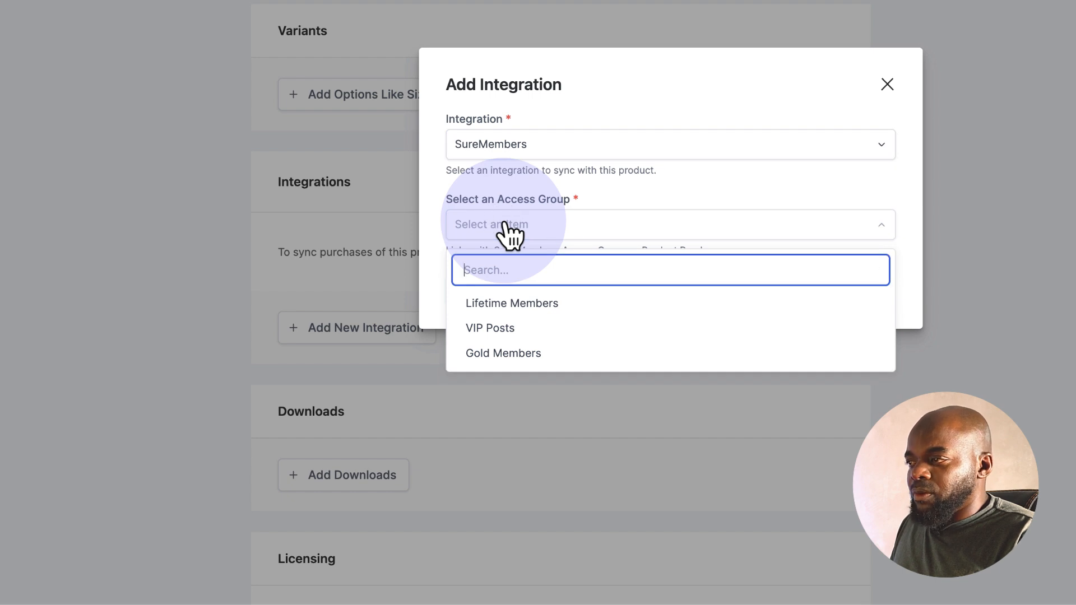
pyautogui.click(524, 307)
pyautogui.click(519, 293)
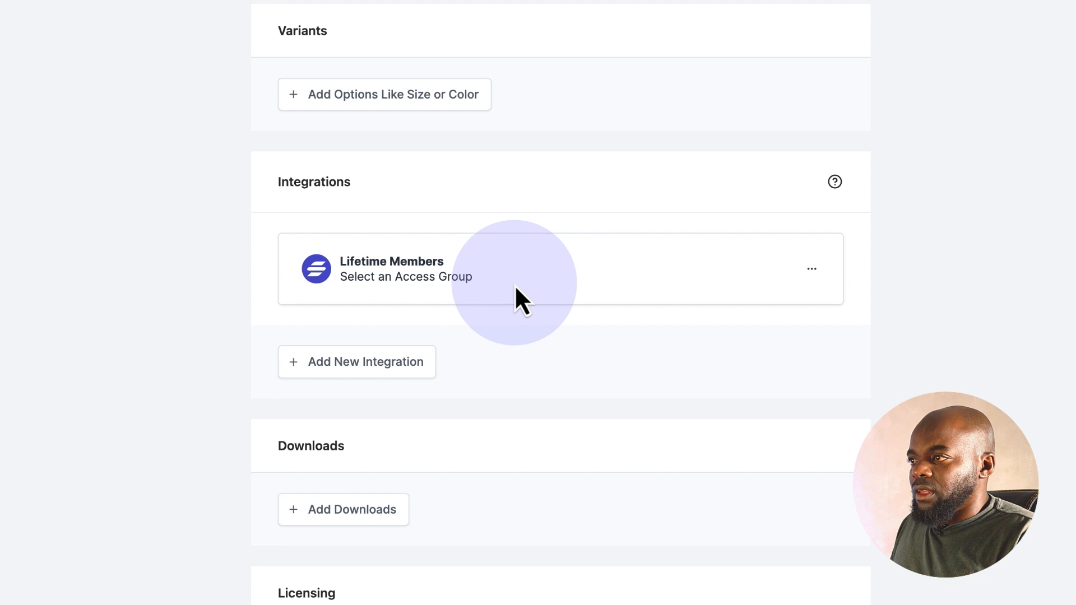
# - Try license creation on the product with an activation limit of 3, and turn licensing off again
pyautogui.scroll(-4, 237, 408)
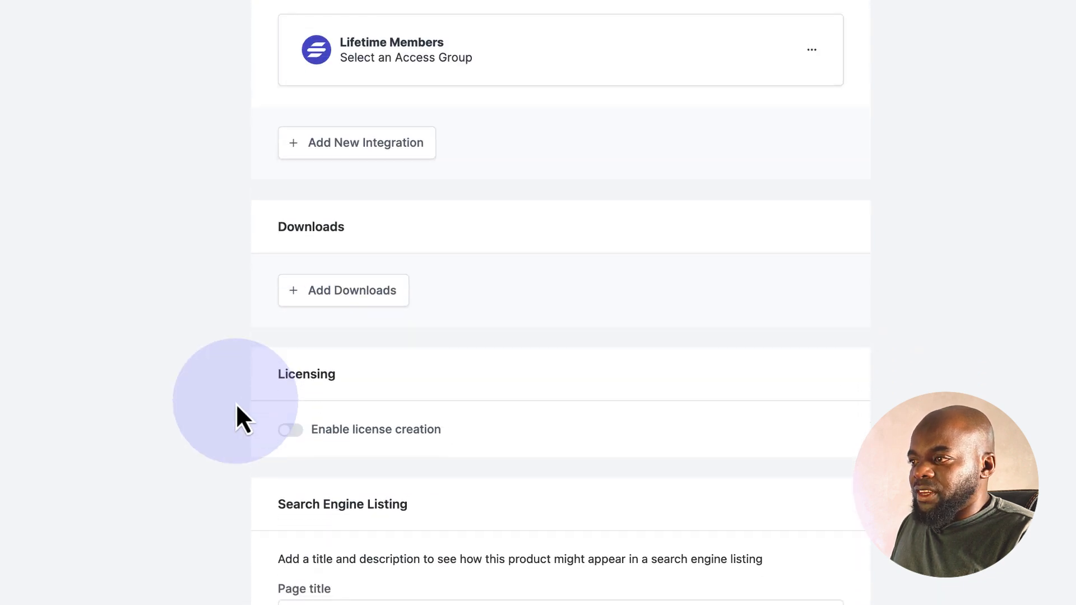
pyautogui.scroll(-1, 184, 379)
pyautogui.scroll(-4, 184, 379)
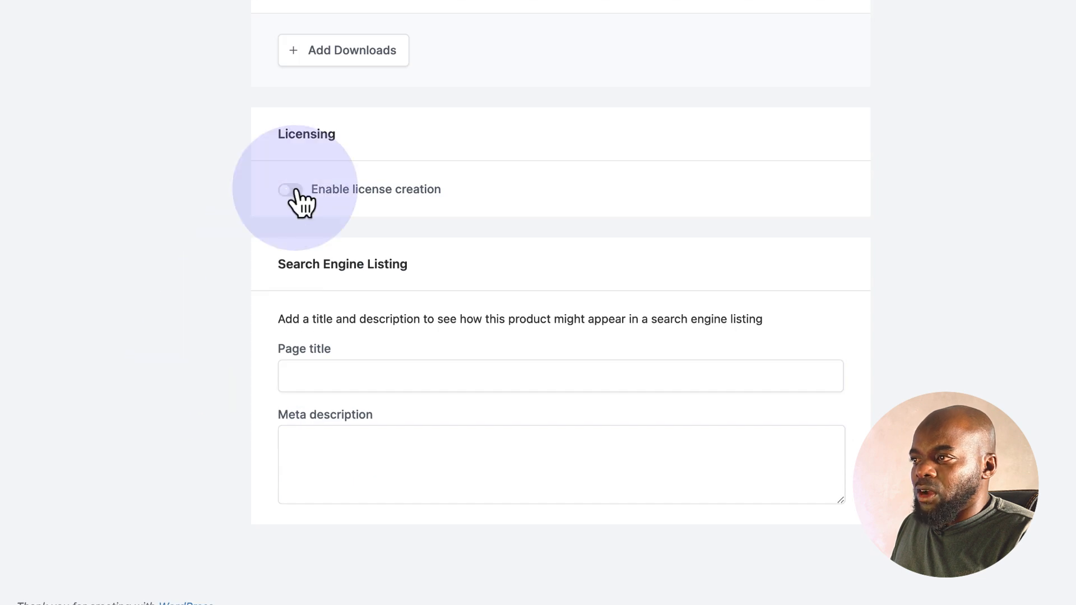
pyautogui.click(292, 190)
pyautogui.click(309, 245)
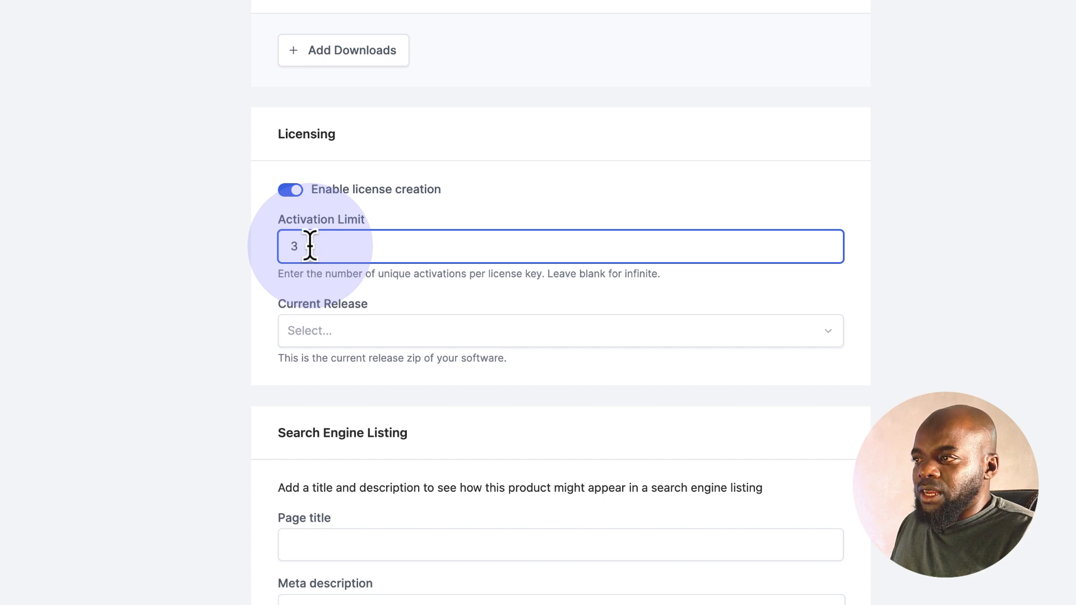
pyautogui.write('3')
pyautogui.click(419, 334)
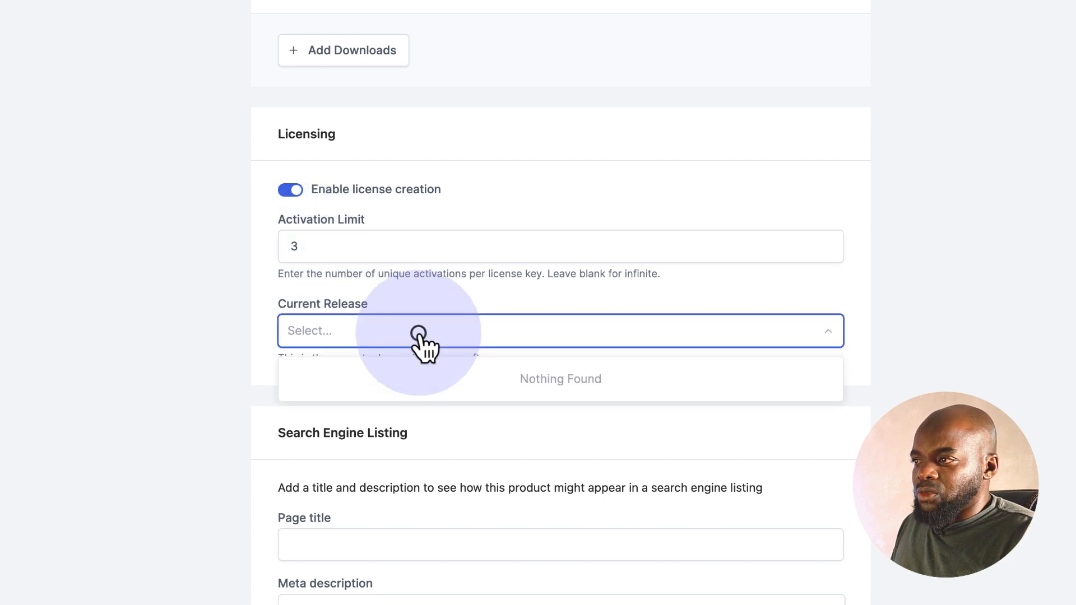
pyautogui.click(239, 358)
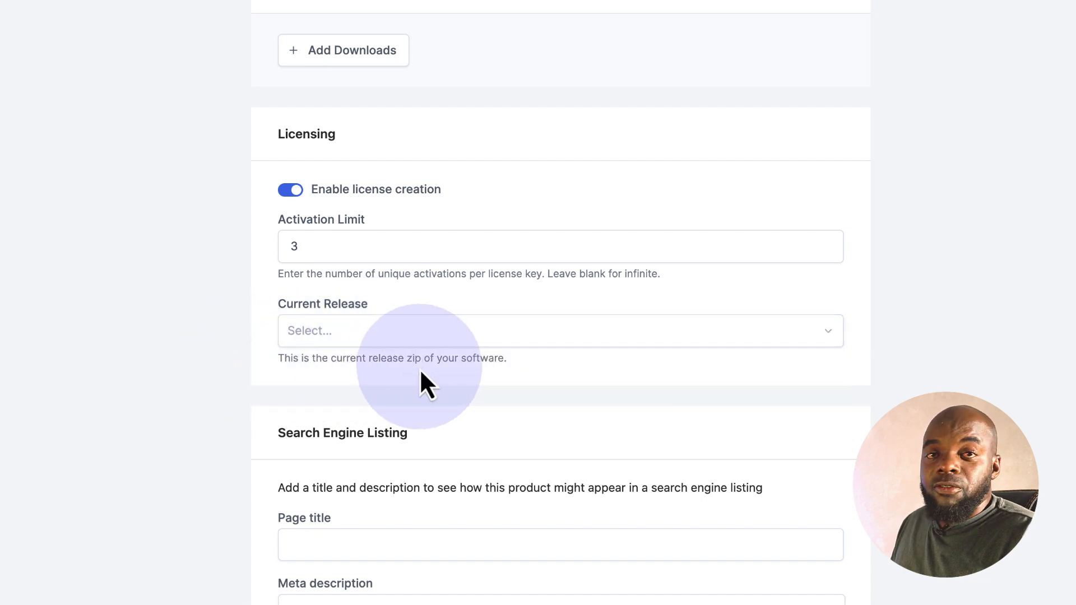
pyautogui.click(280, 193)
pyautogui.click(243, 337)
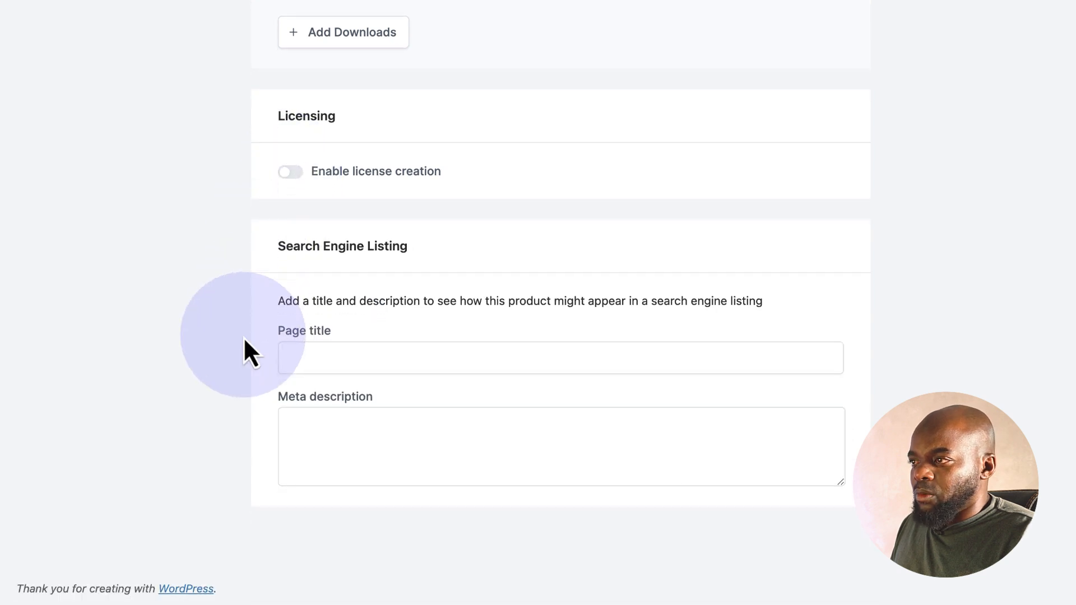
pyautogui.moveTo(277, 246); pyautogui.dragTo(397, 259)
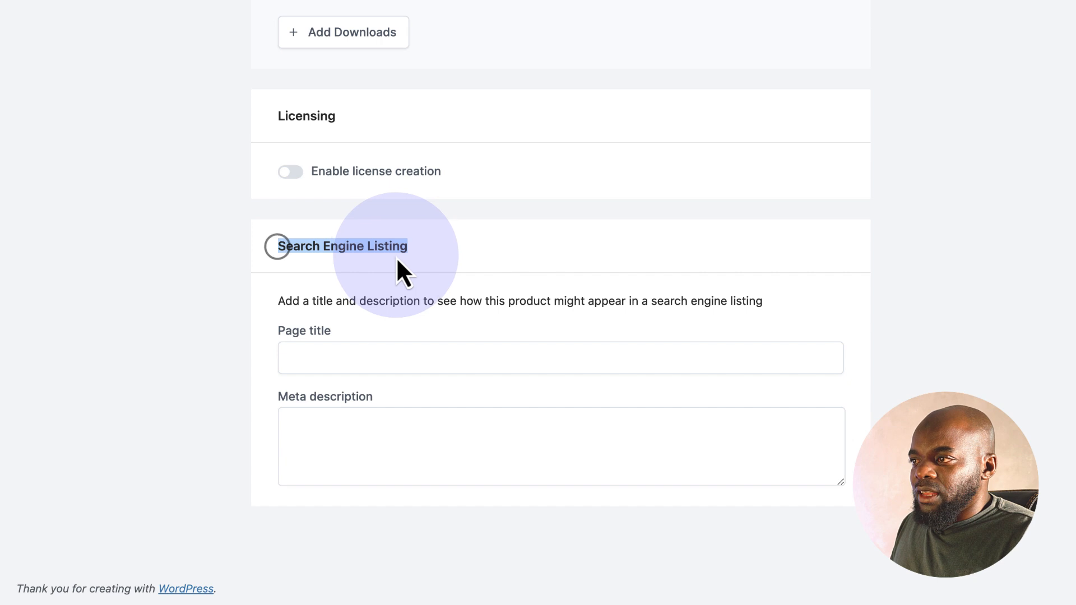
pyautogui.click(332, 355)
pyautogui.click(341, 435)
pyautogui.scroll(4, 283, 401)
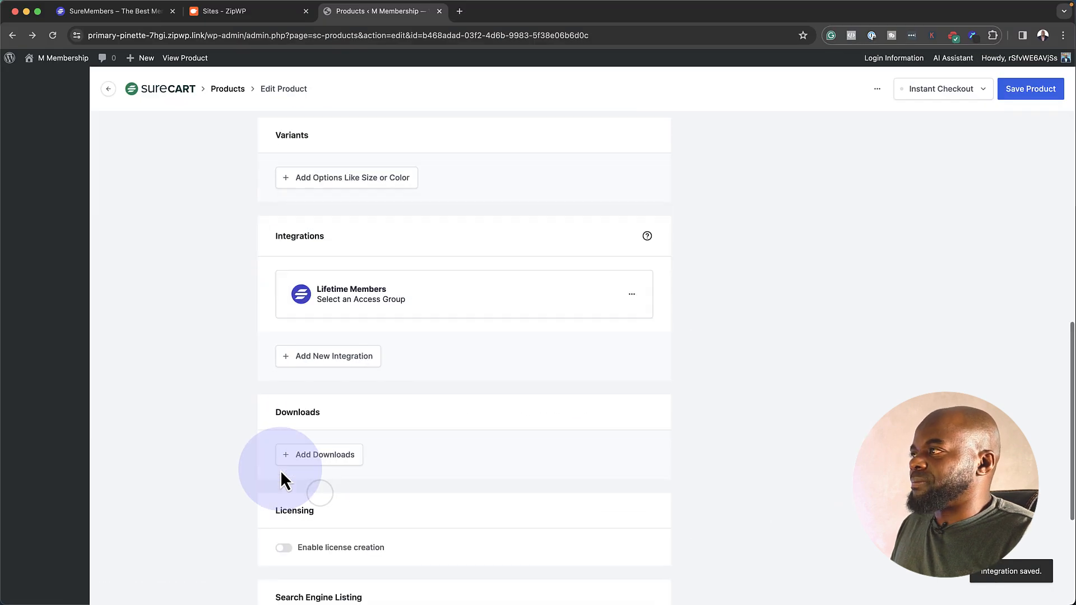
# - Save the Lifetime Members product with its pricing, image and access group integration
pyautogui.scroll(10, 282, 472)
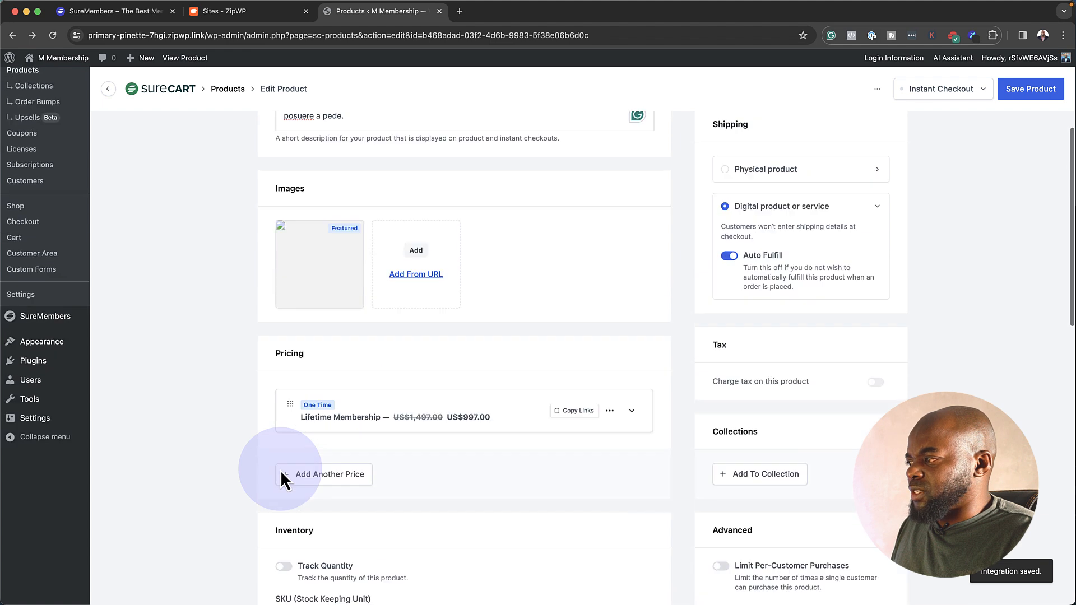
pyautogui.scroll(5, 281, 474)
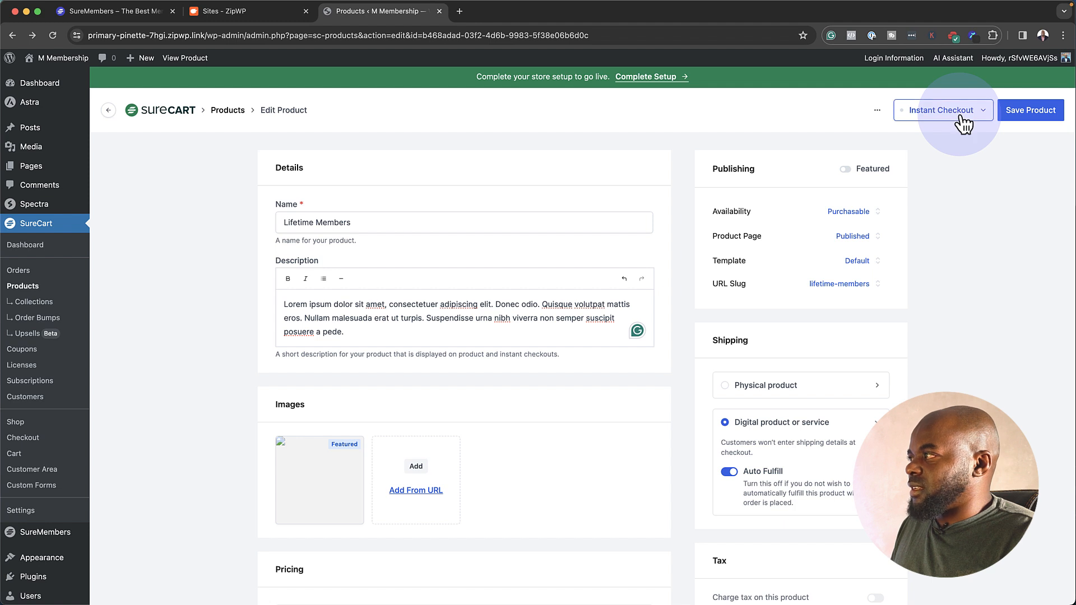
pyautogui.click(1037, 114)
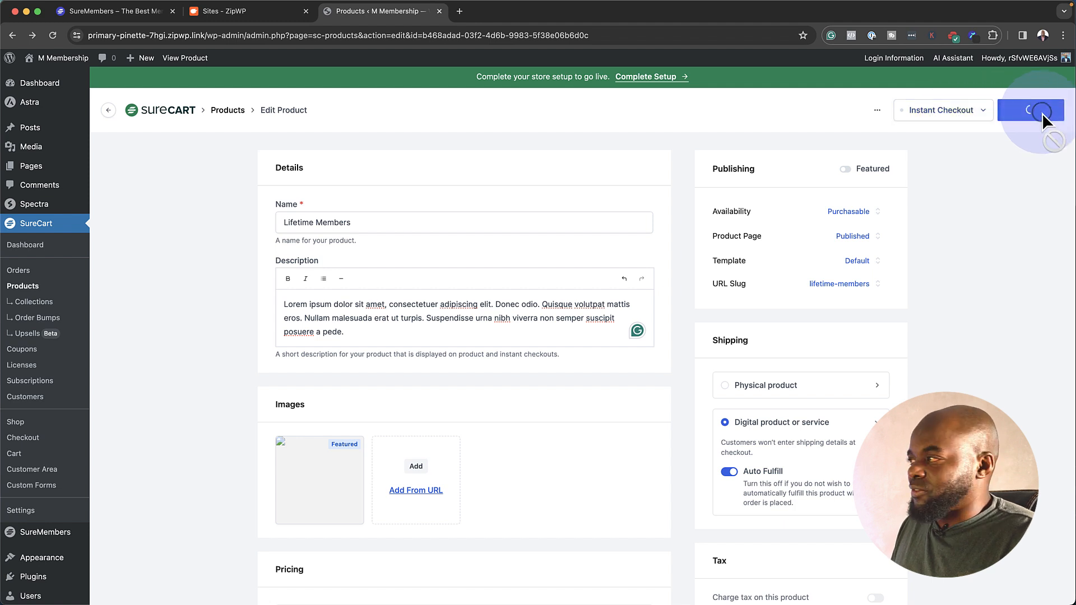
# - Set the product's Instant Checkout to published and open its copied link in a new browser tab
pyautogui.click(963, 115)
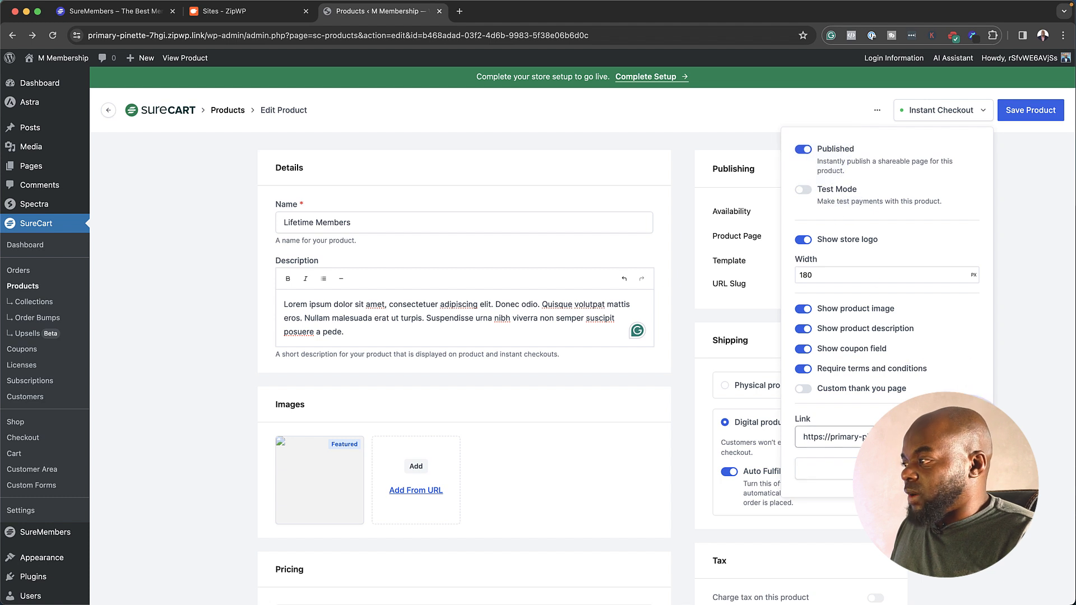
pyautogui.click(959, 436)
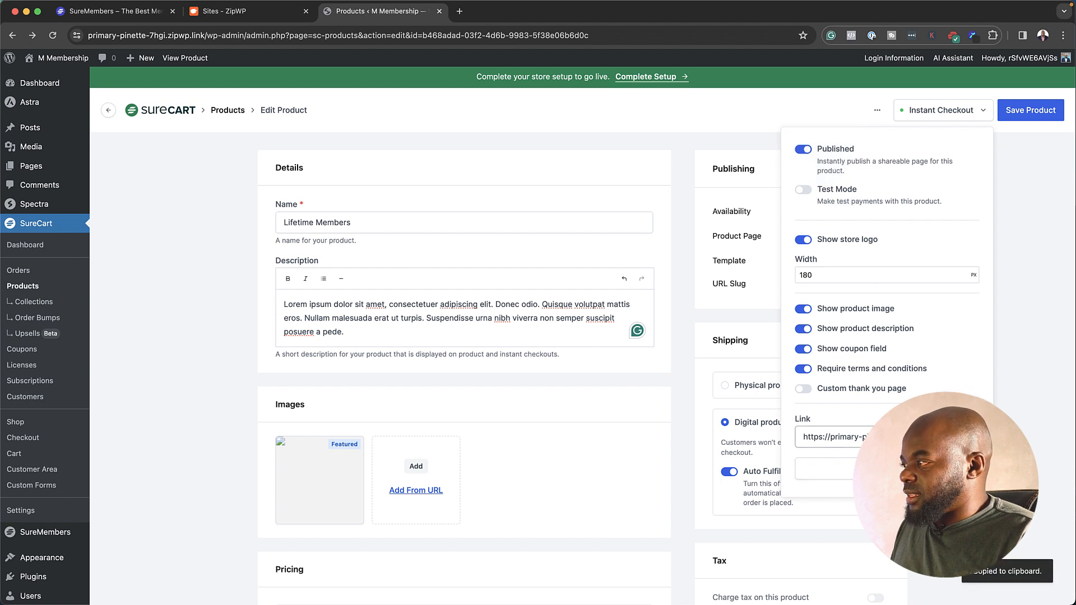
pyautogui.click(460, 12)
pyautogui.press('super+v')
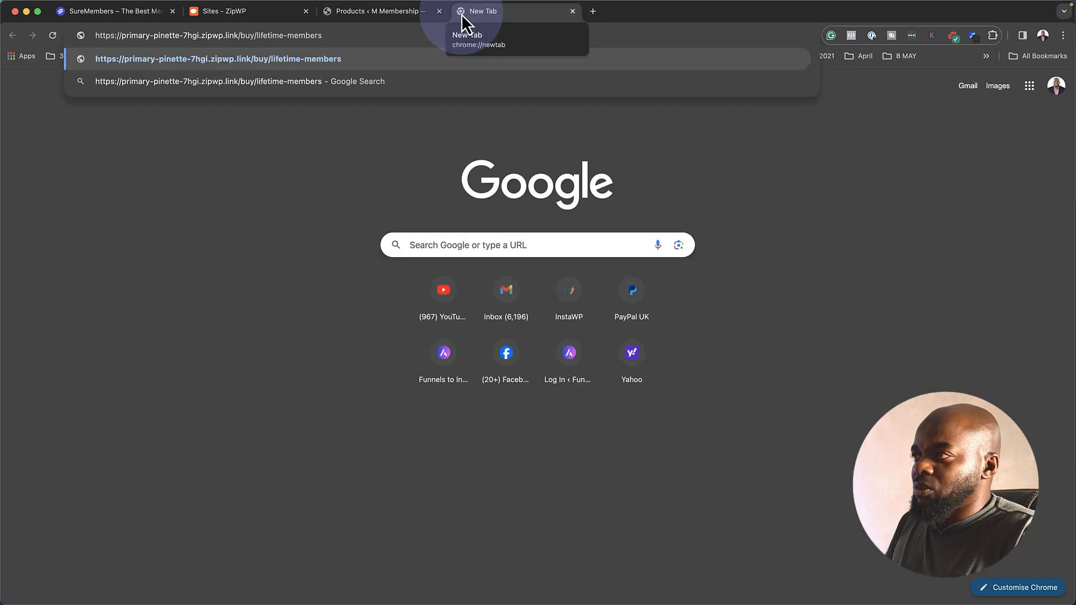
pyautogui.press('Return')
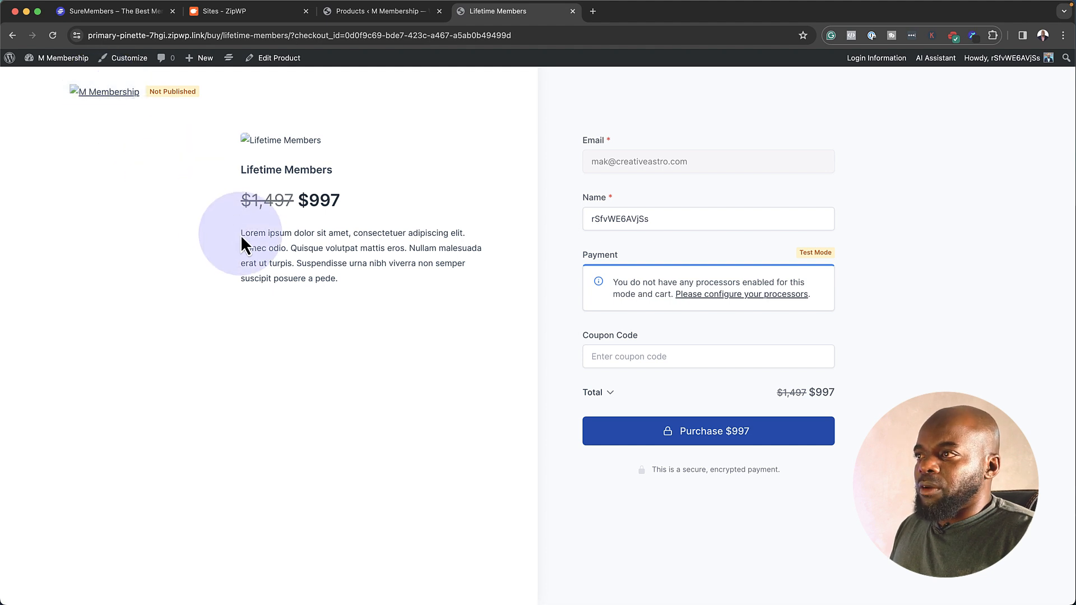
# - Look over the product description and coupon field on the checkout page, and submit a test purchase with the prefilled name
pyautogui.moveTo(240, 234); pyautogui.dragTo(362, 284)
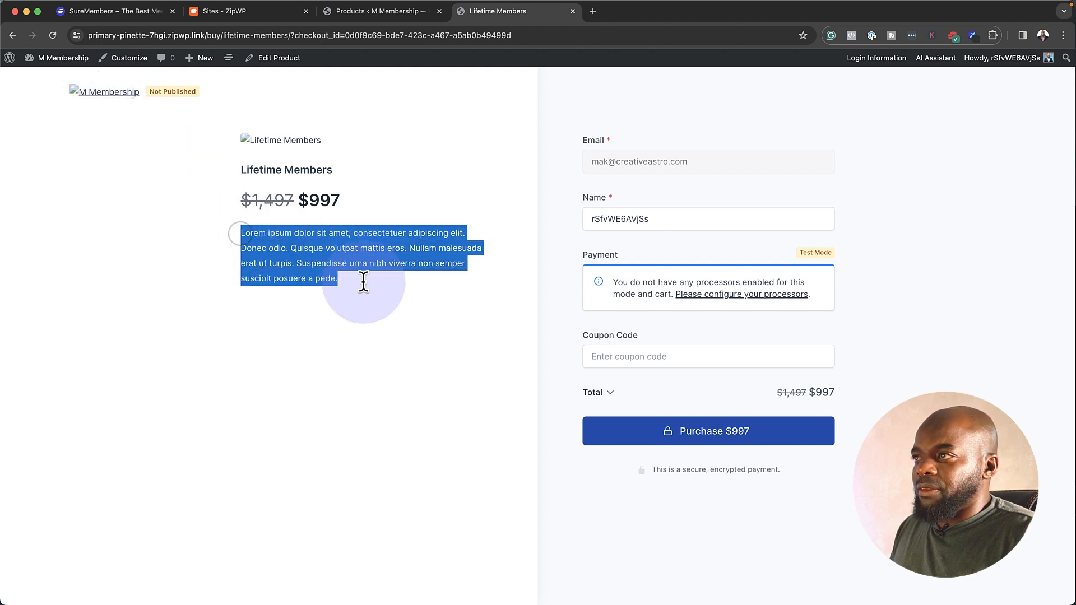
pyautogui.click(395, 193)
pyautogui.click(693, 356)
pyautogui.click(711, 440)
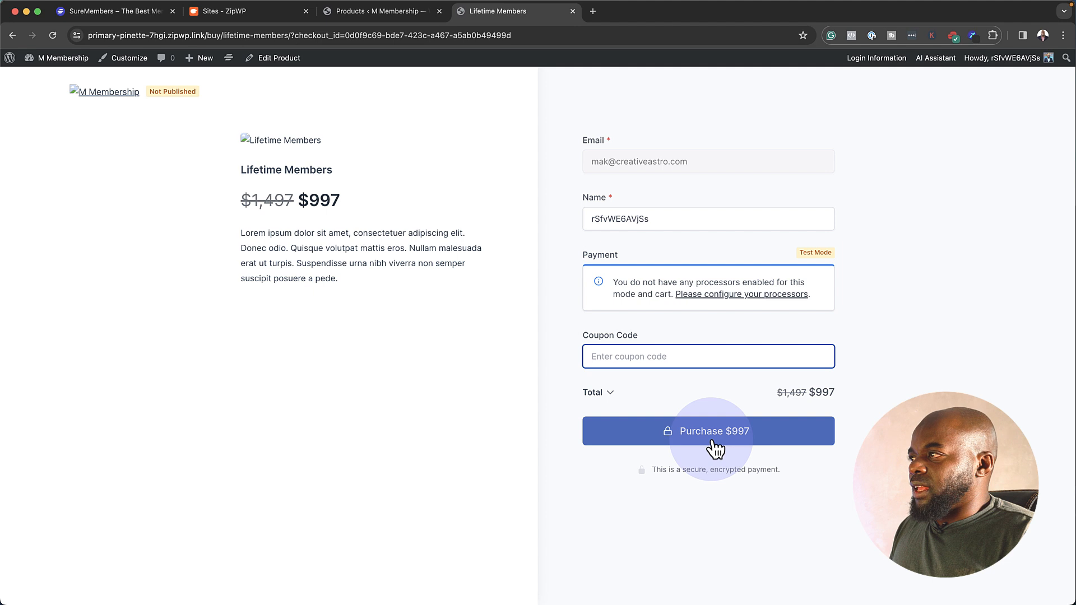
pyautogui.click(656, 218)
pyautogui.doubleClick(656, 218)
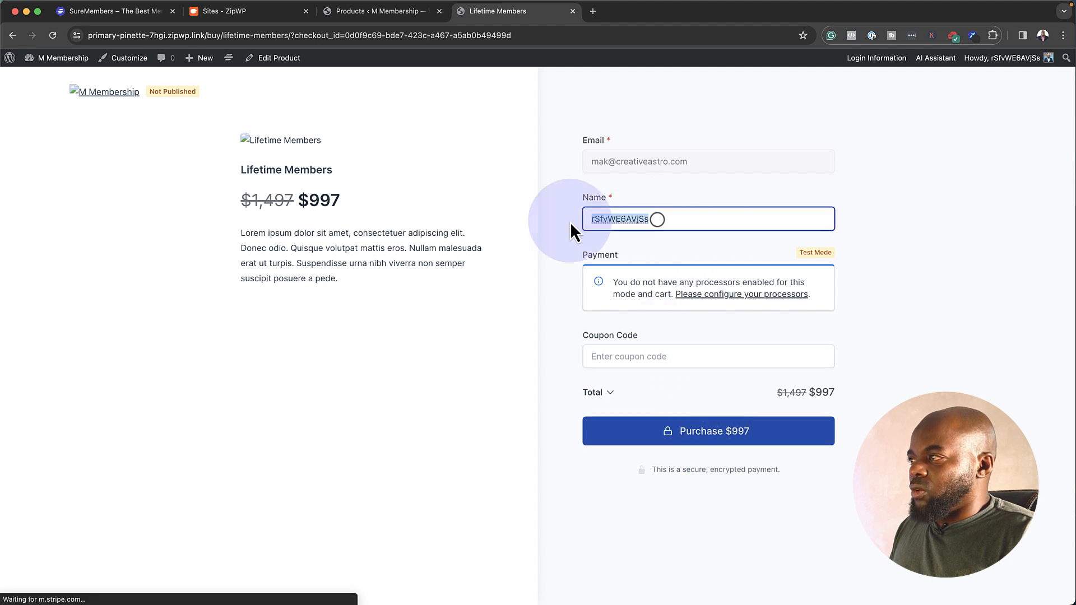
pyautogui.click(739, 436)
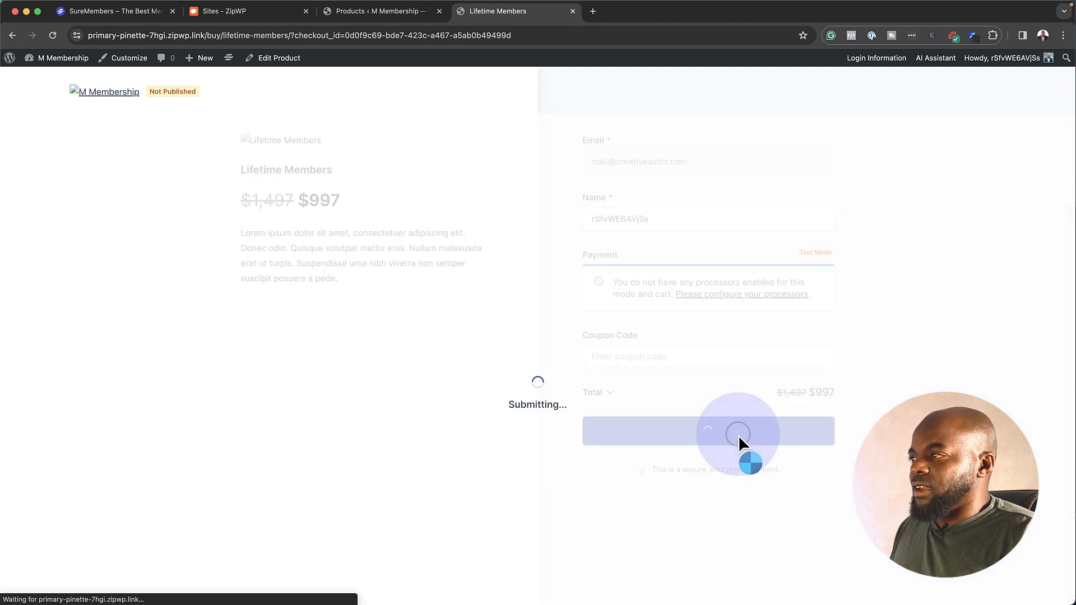